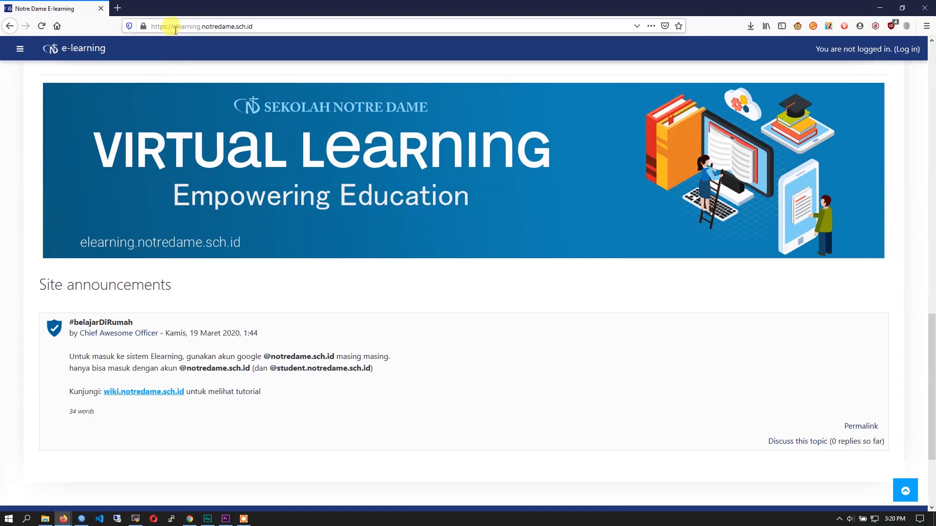
- Log in to the Notre Dame E-learning site with the Google account
left_click(908, 53)
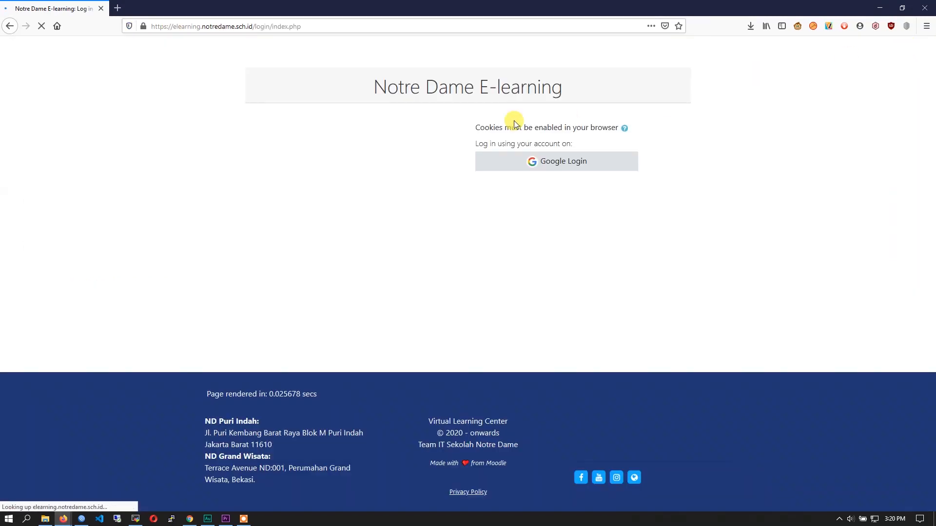
left_click(539, 167)
left_click(534, 298)
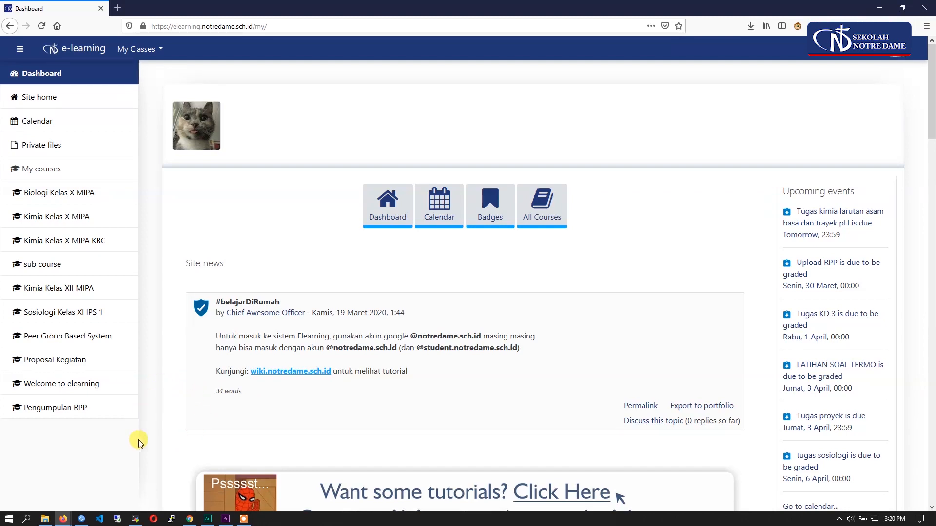
- Switch to Chrome and open the wiki's e-learning structure diagram, tiermoodle.png, at full size to examine the hierarchy levels
mouse_move(190, 521)
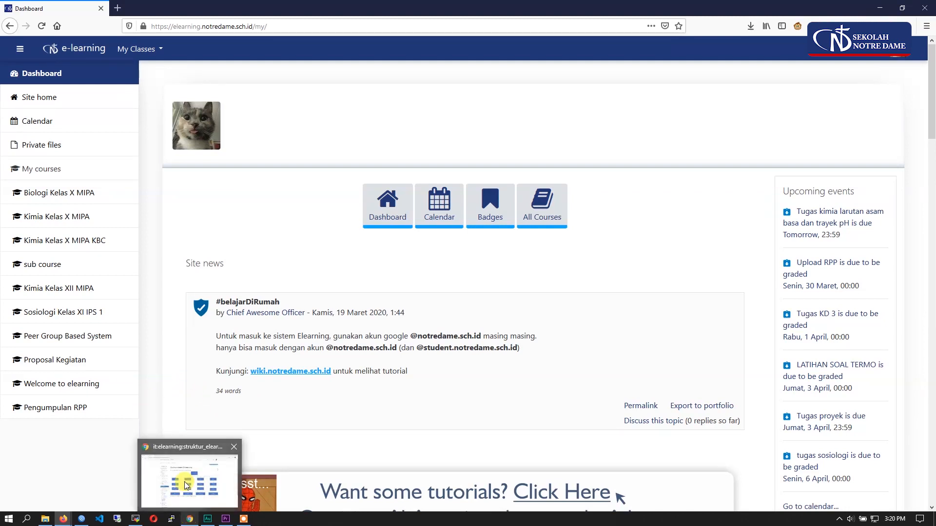
left_click(184, 482)
left_click(412, 313)
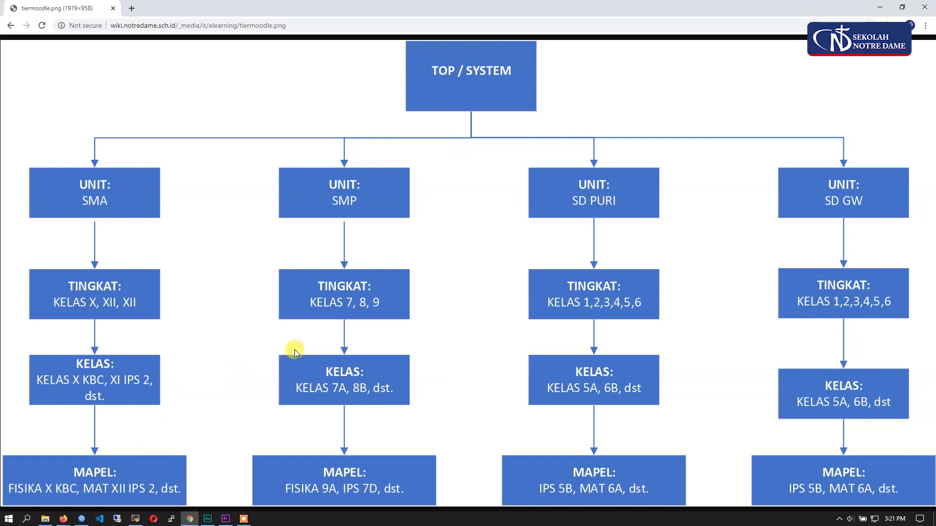
- Return to the e-learning dashboard in Firefox and open the question categories of the Kimia Kelas X MIPA KBC course
mouse_move(73, 521)
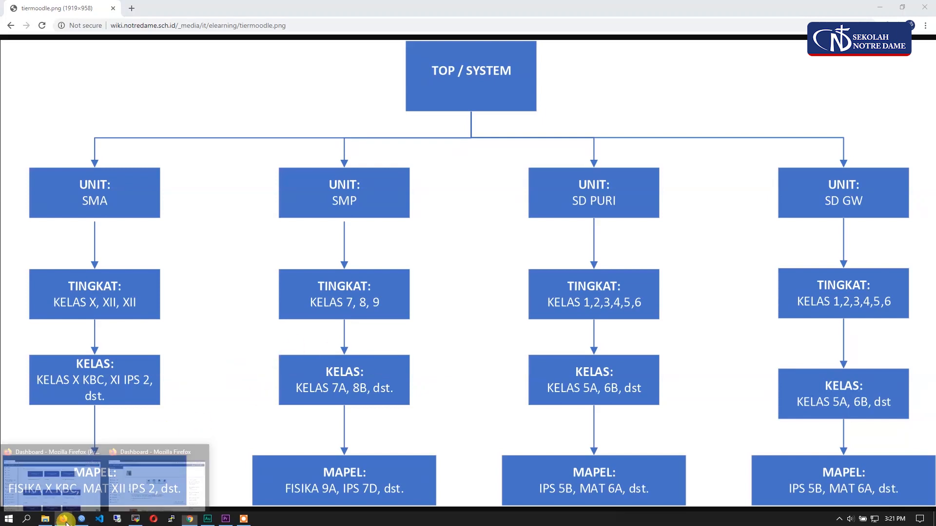
left_click(142, 479)
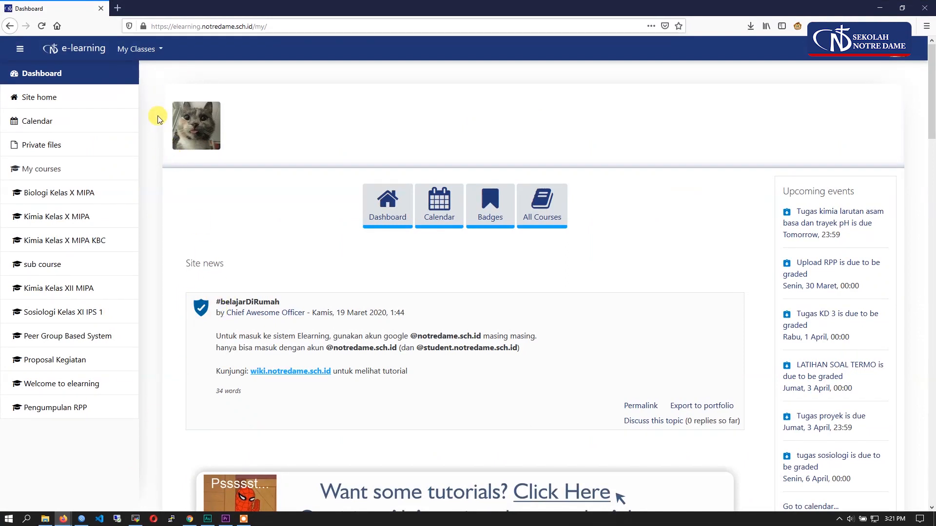
scroll(182, 215, "down", 2)
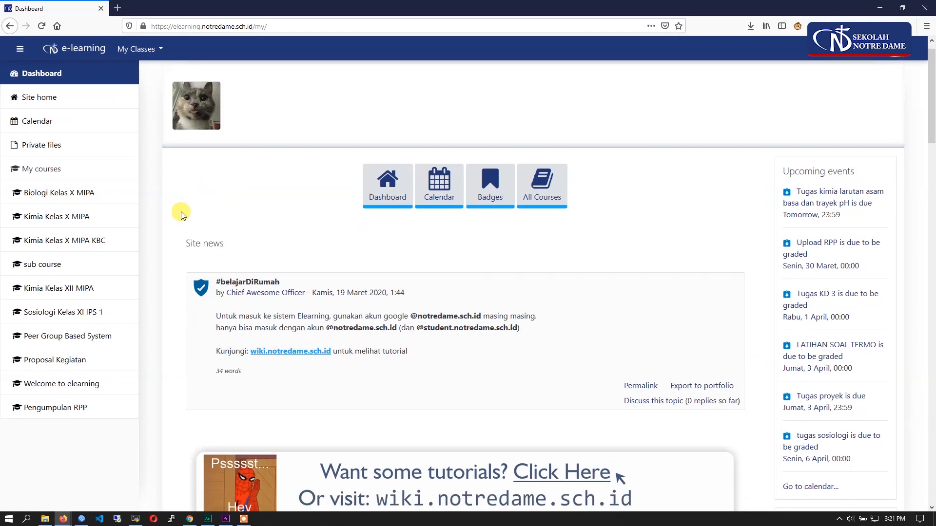
scroll(181, 214, "down", 3)
scroll(182, 214, "up", 4)
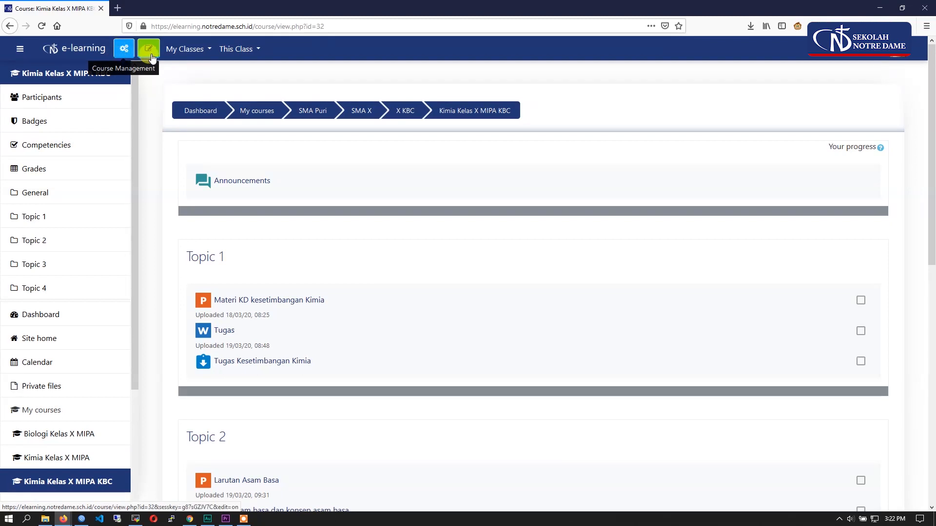
left_click(117, 54)
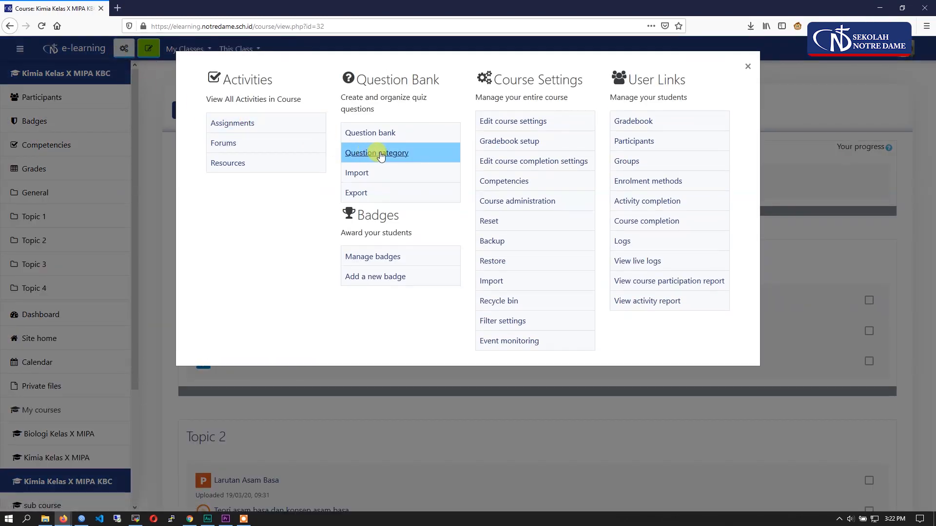
left_click(439, 158)
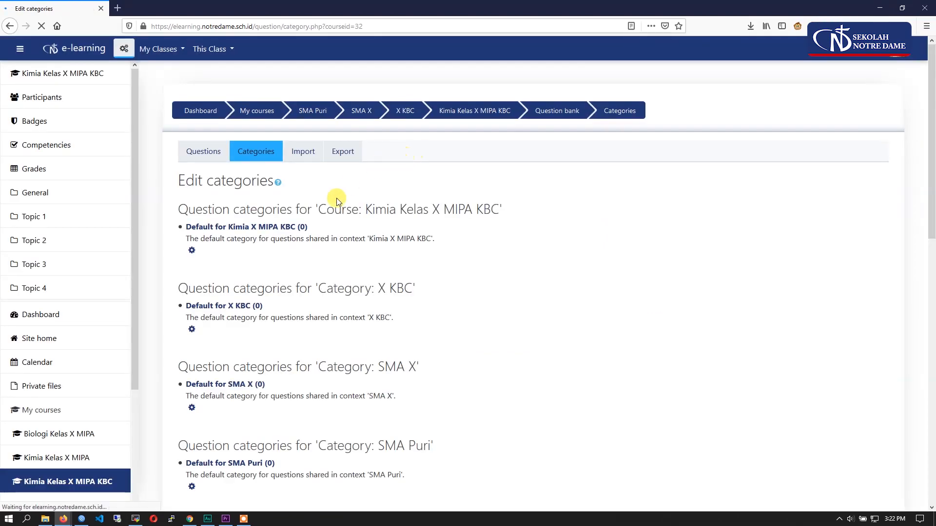
- Examine the existing question categories and the parent category choices in the Add category form
scroll(338, 278, "down", 7)
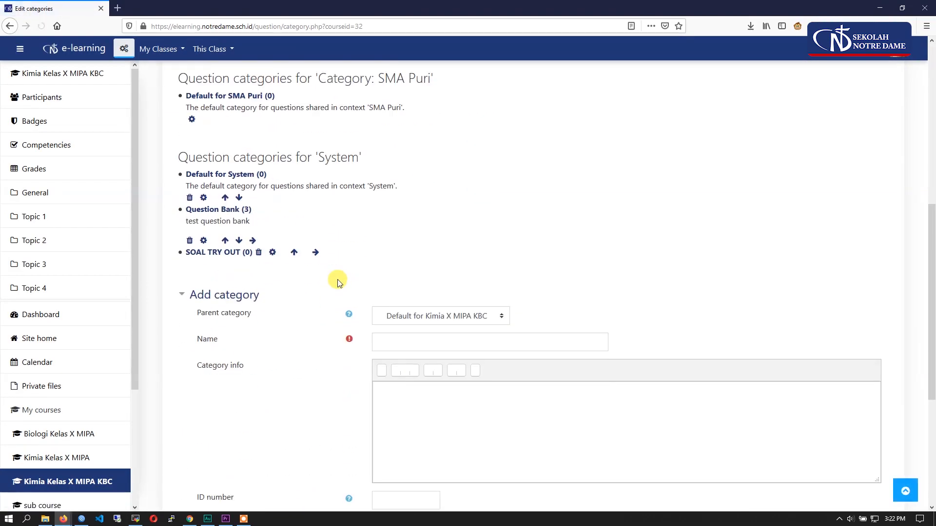
scroll(338, 280, "down", 1)
left_click_drag(250, 265, 189, 266)
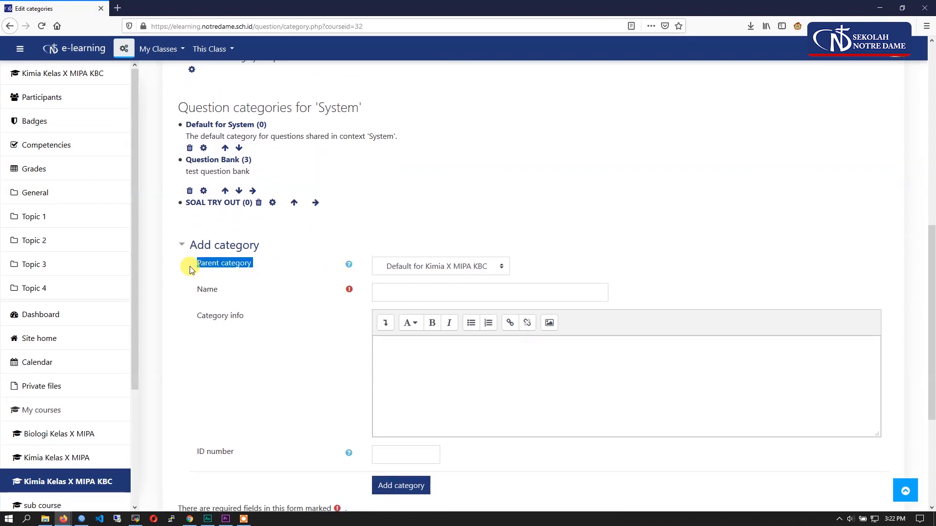
scroll(255, 267, "down", 1)
left_click(404, 226)
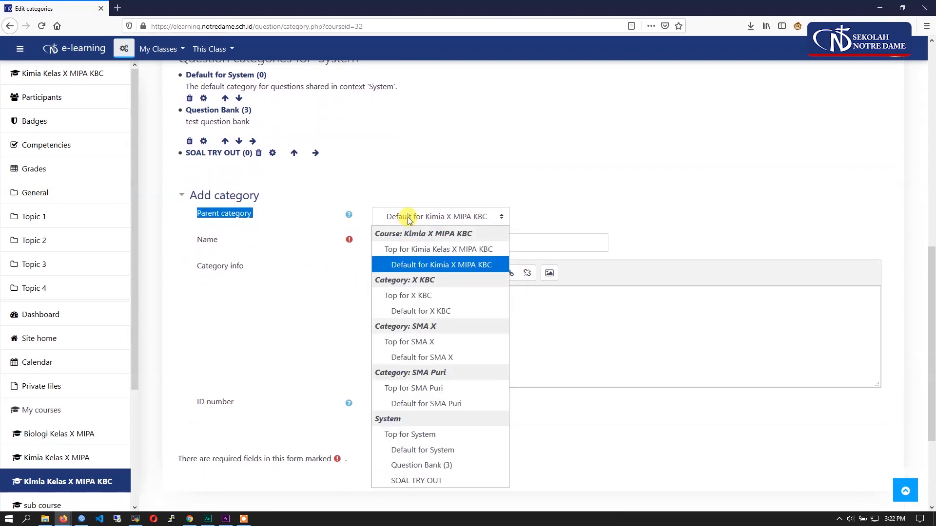
left_click(274, 316)
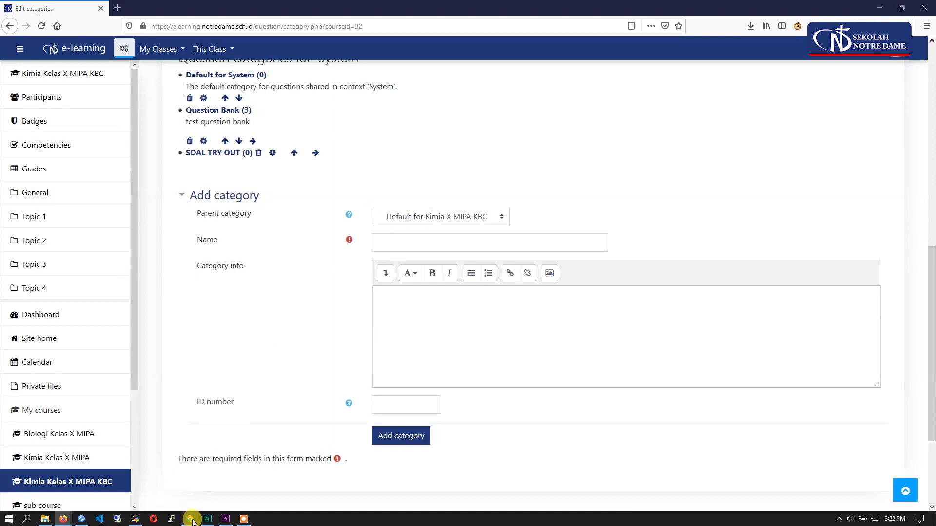
- Check the hierarchy diagram in Chrome, return to Firefox and set the new category's parent to Top for X KBC
left_click(190, 520)
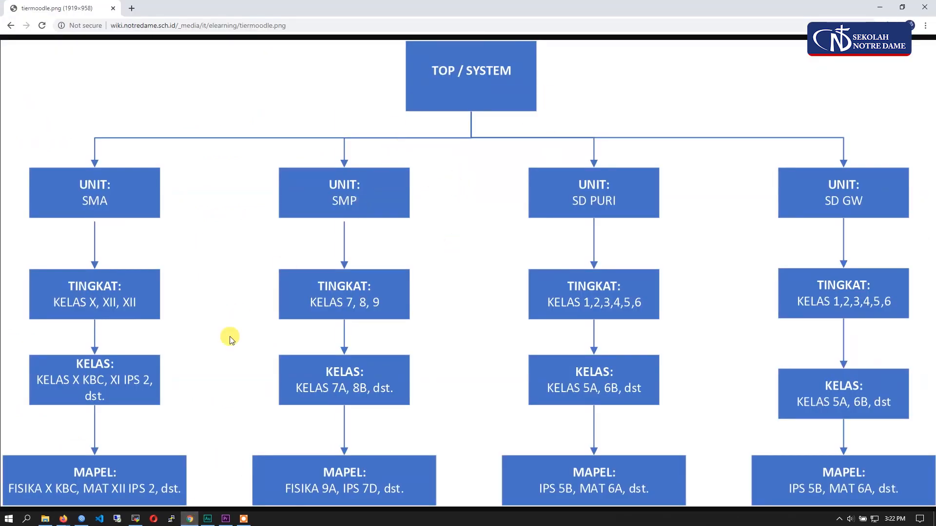
mouse_move(63, 520)
left_click(152, 483)
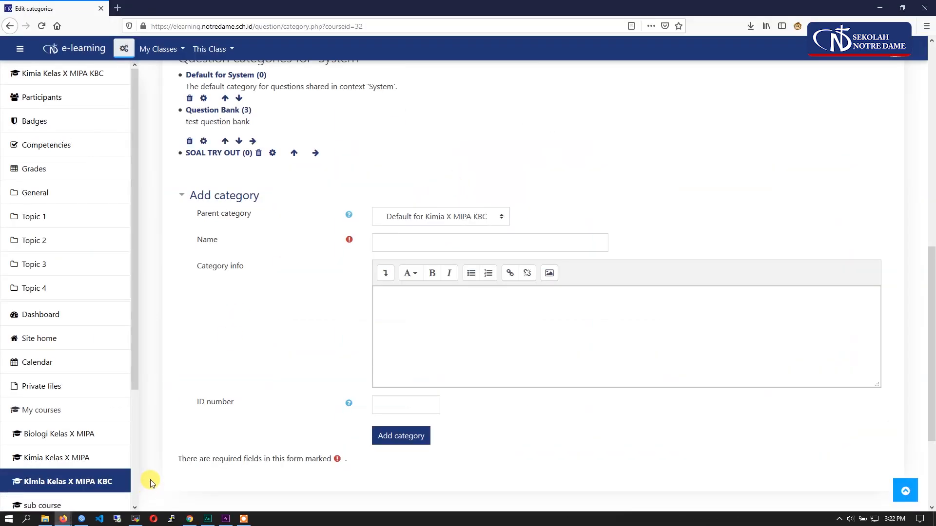
left_click(401, 217)
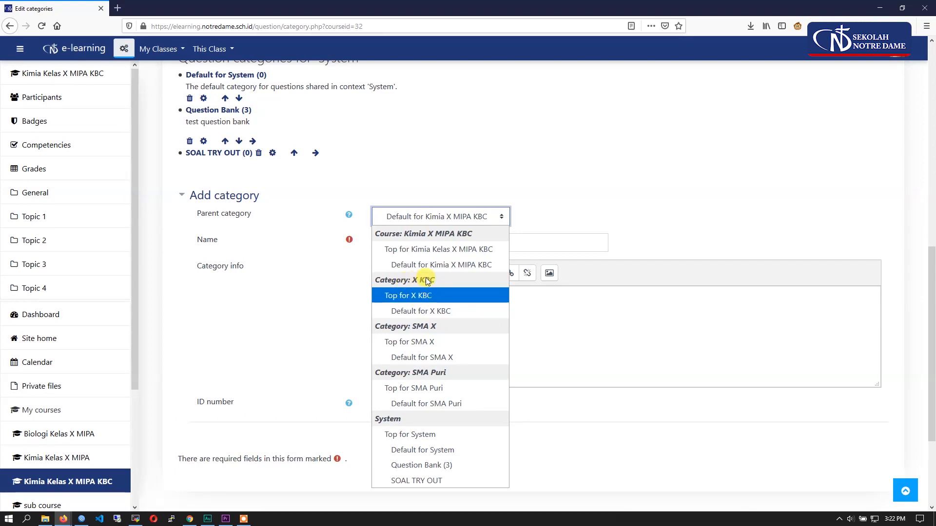
left_click(443, 296)
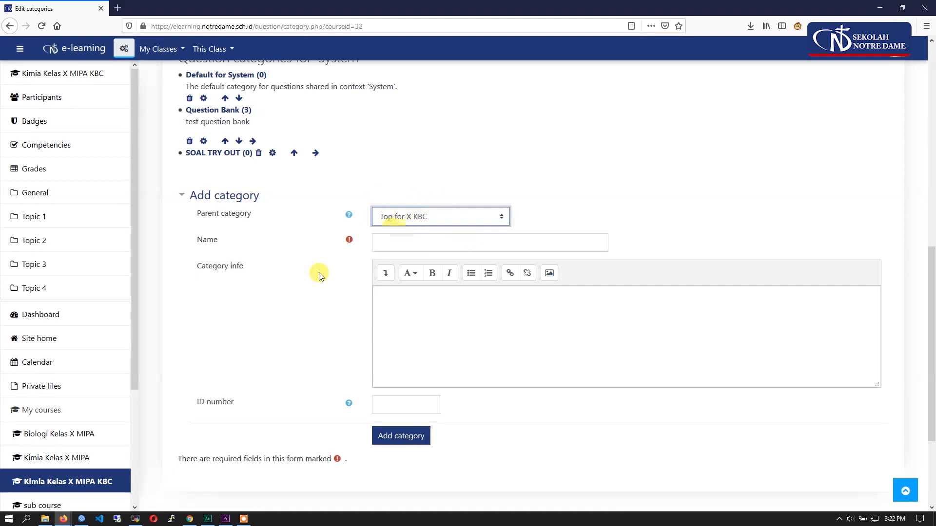
- Compare the class level with the Chrome diagram, return to Firefox and set the parent category to Top for SMA X
left_click(191, 521)
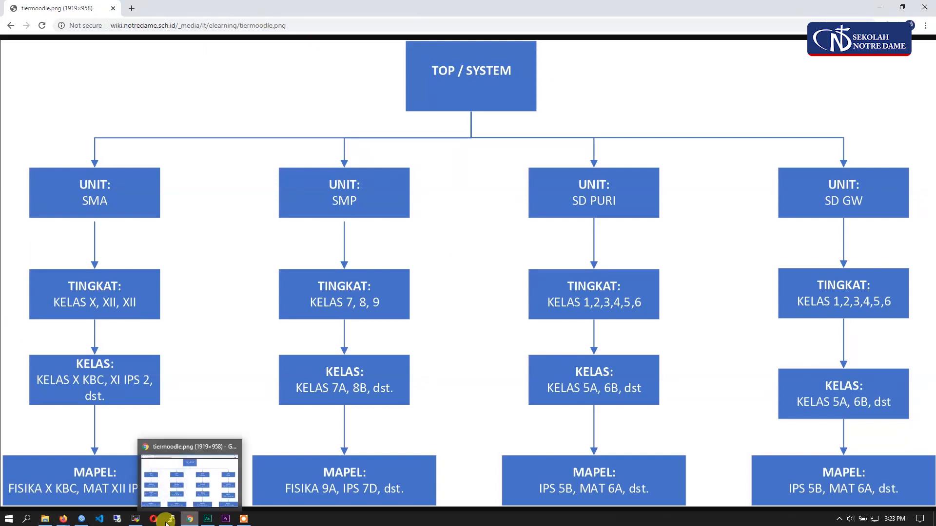
mouse_move(64, 519)
left_click(157, 482)
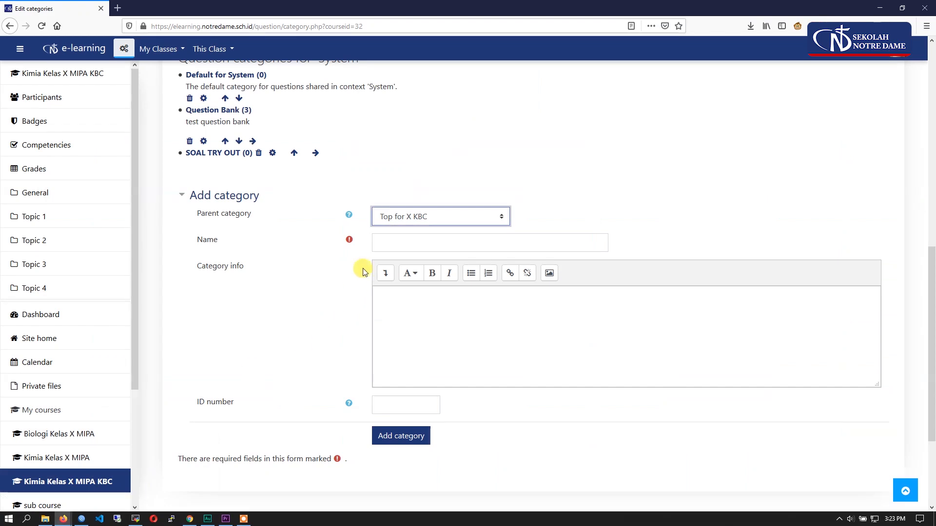
left_click(397, 223)
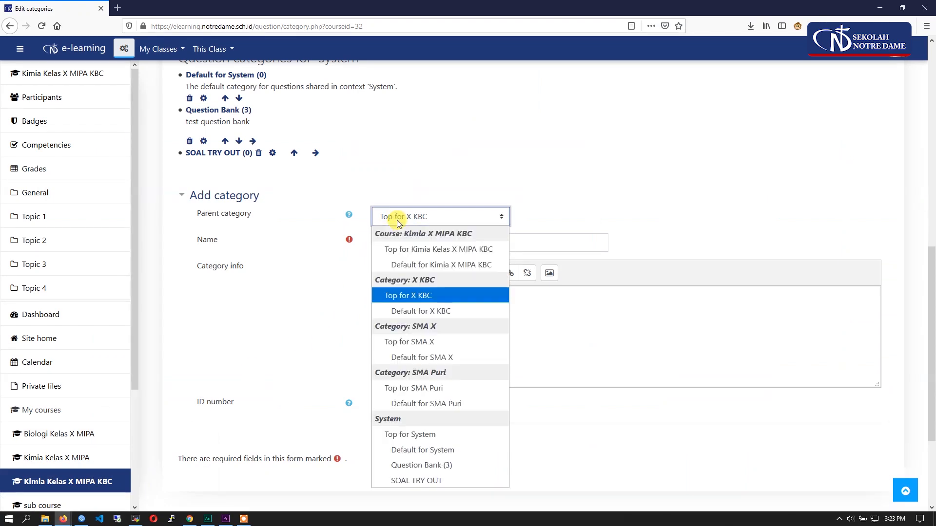
left_click(412, 341)
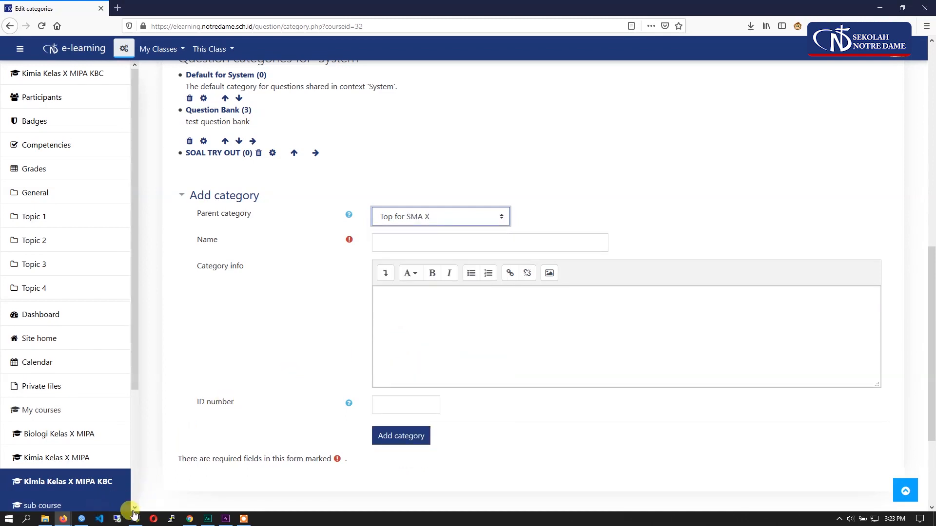
- Review the grade level in the Chrome diagram, return to Firefox and set the parent category to Top for SMA Puri
left_click(190, 518)
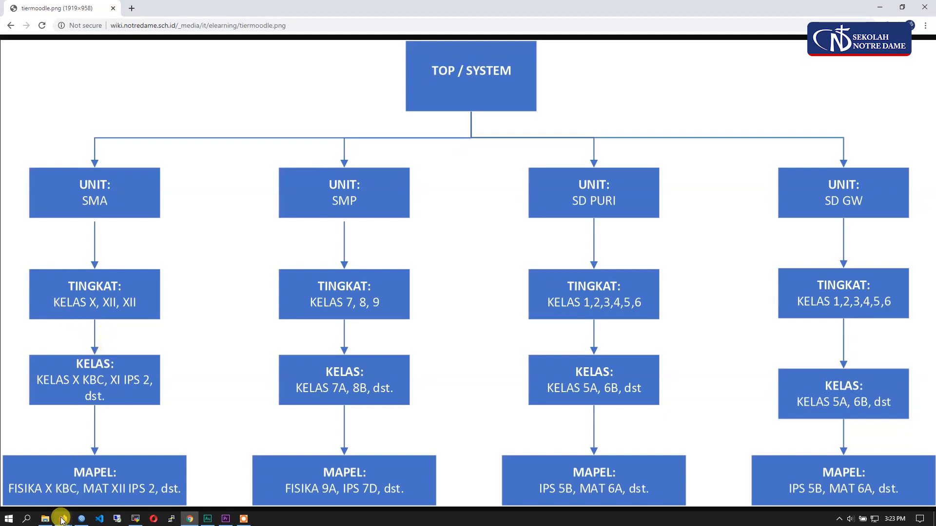
mouse_move(63, 519)
left_click(142, 475)
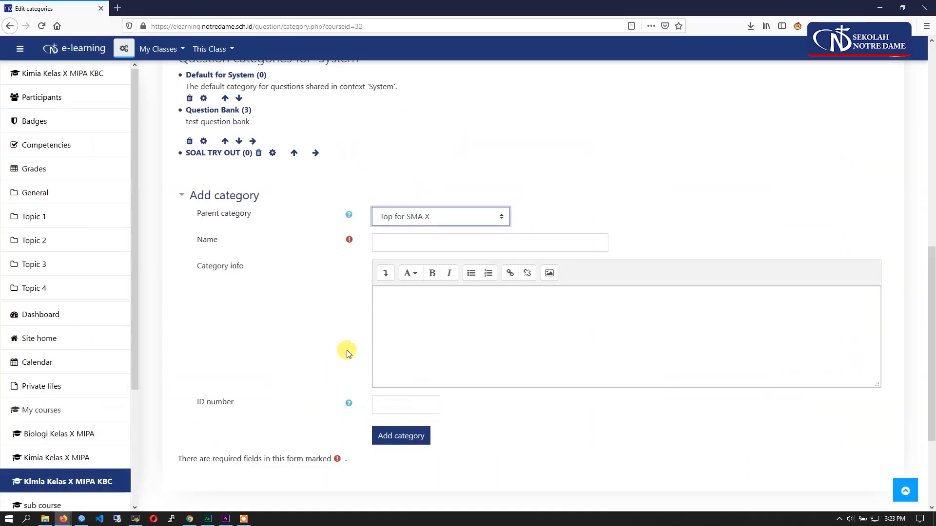
left_click(411, 227)
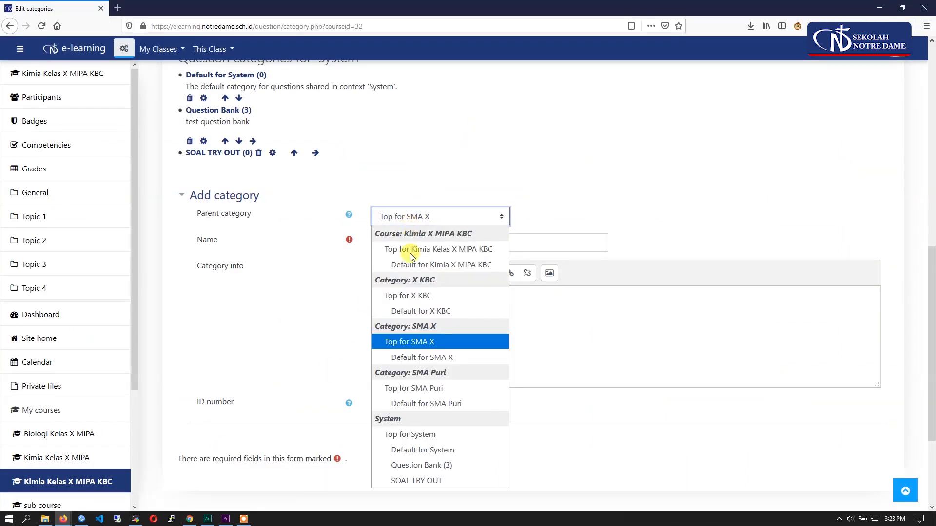
left_click(462, 389)
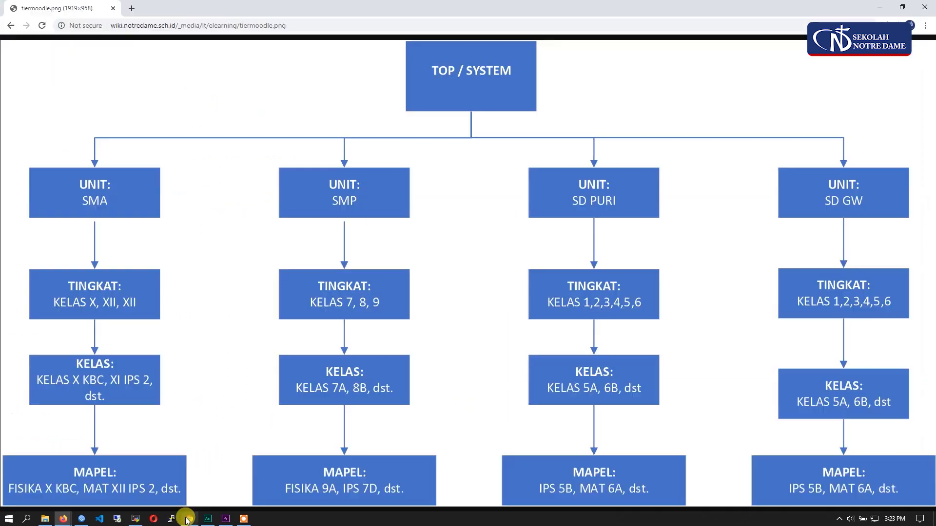
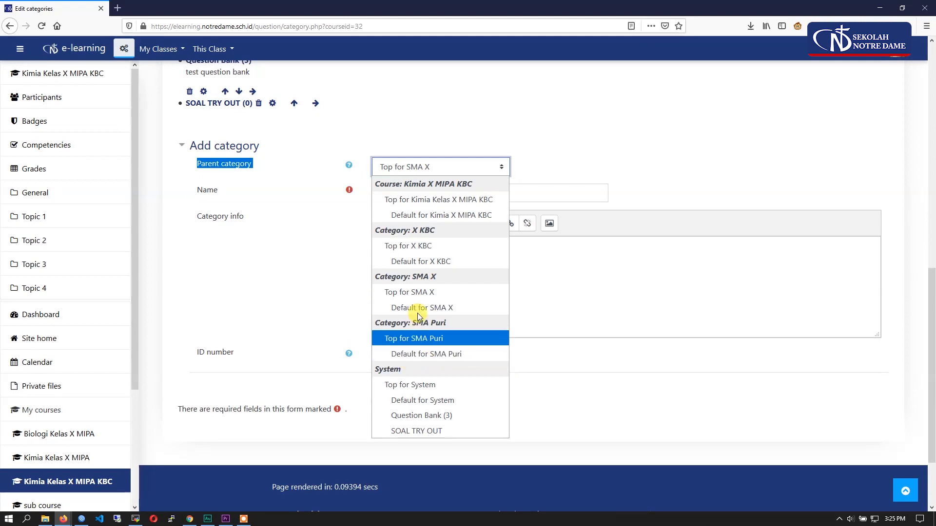
- Add a question category named Soal Matematika Kelas X with Top for SMA X as its parent, and check its listing
left_click(431, 292)
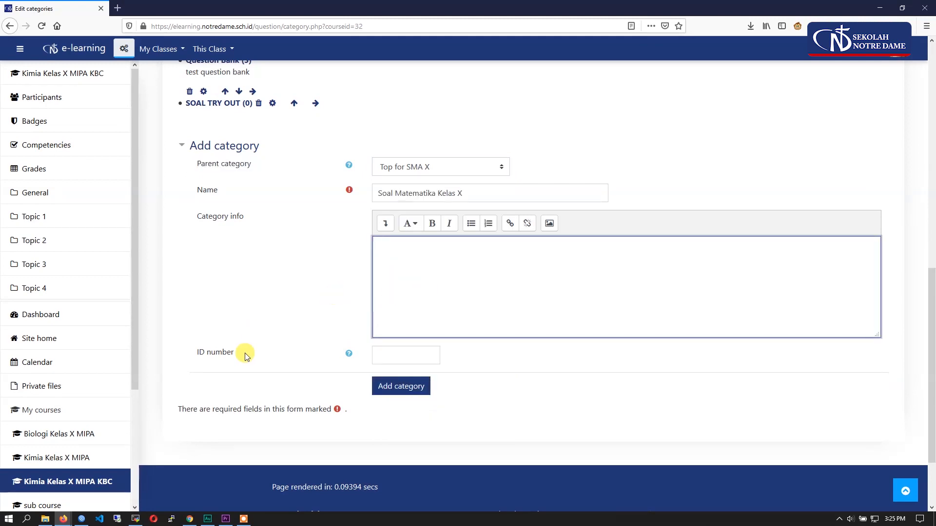
left_click(418, 386)
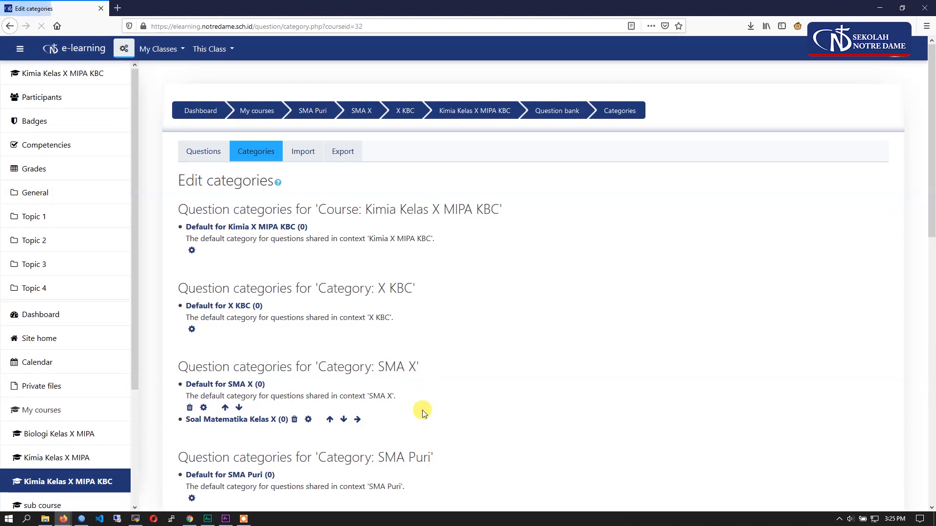
scroll(315, 273, "down", 3)
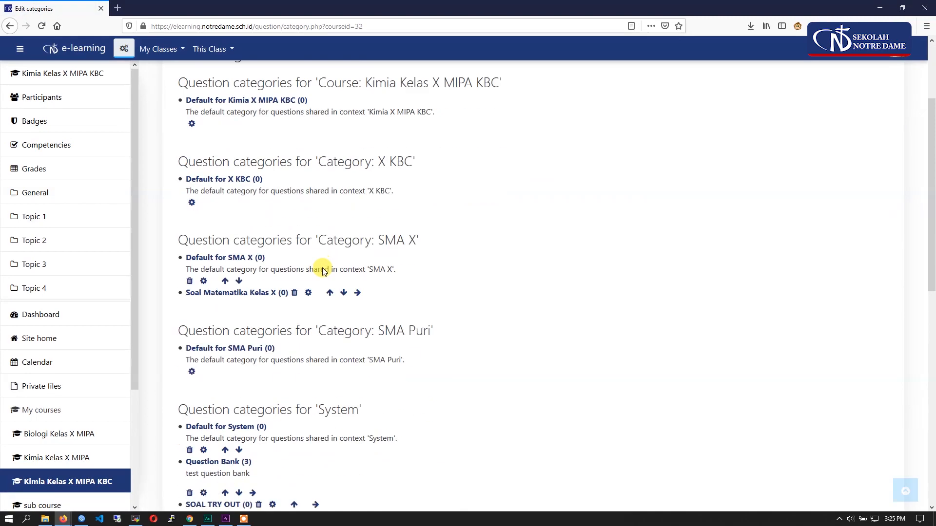
left_click_drag(177, 214, 417, 207)
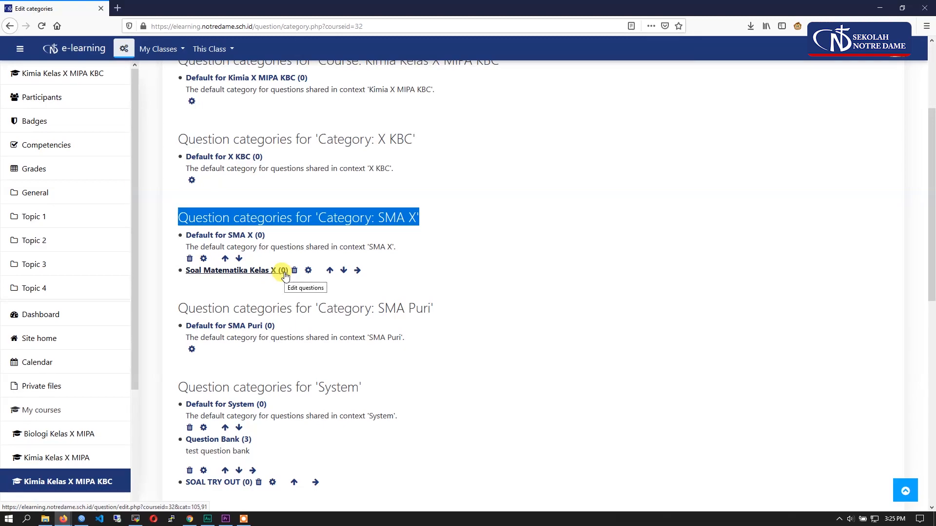
scroll(529, 303, "up", 3)
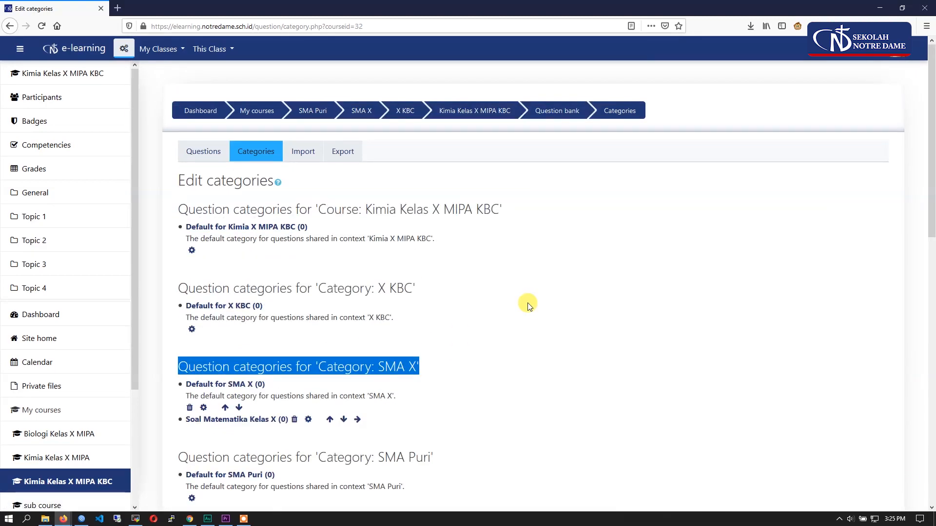
- Show the question bank's questions and select the category Soal Matematika Kelas X
left_click(204, 157)
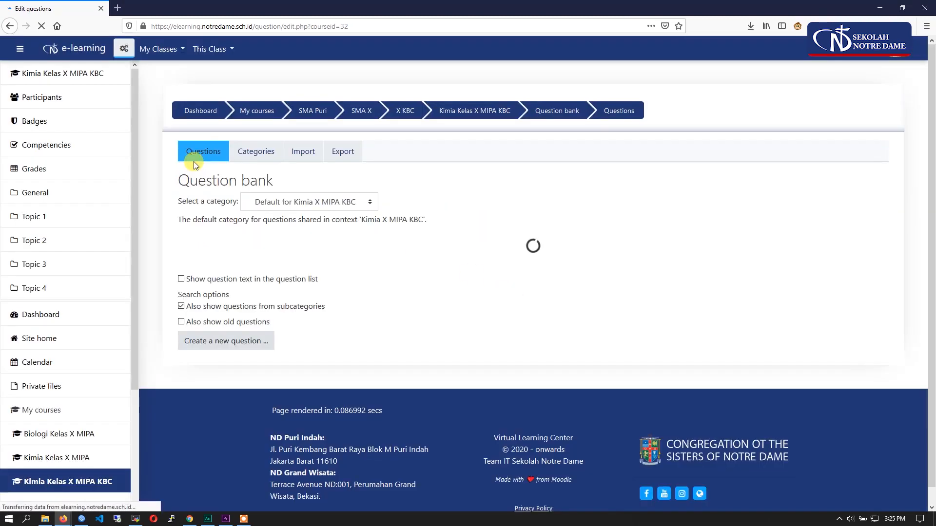
left_click(279, 210)
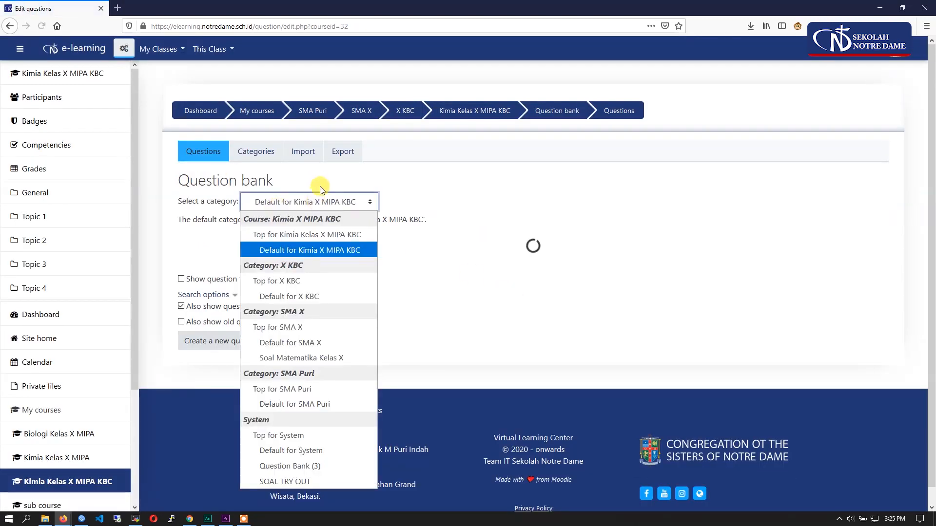
left_click(511, 224)
left_click_drag(175, 203, 232, 203)
left_click(270, 209)
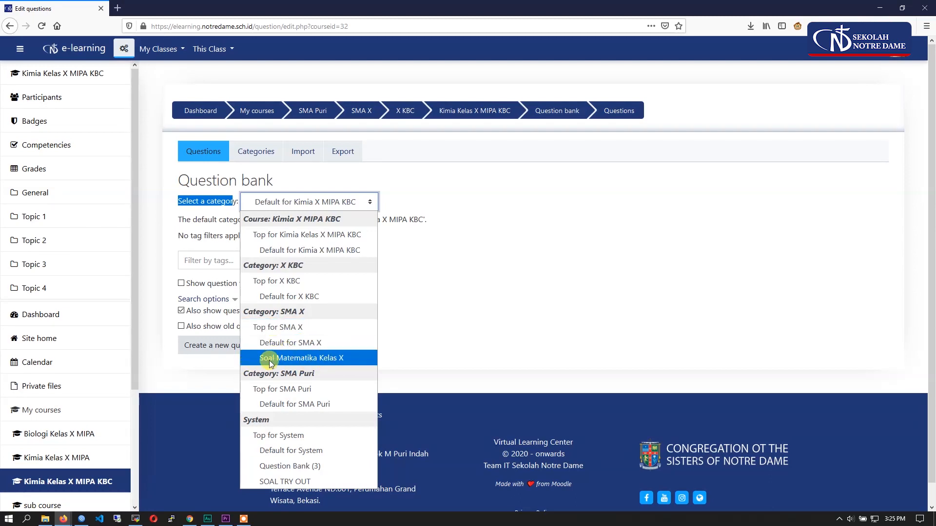
left_click(361, 360)
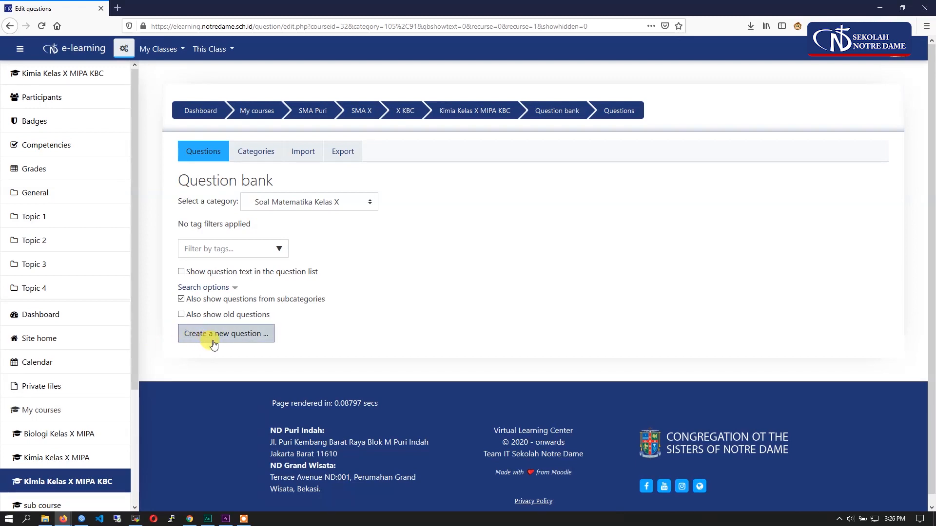
- Start a new question in the category, review the descriptions of several question types and choose Multiple choice
left_click(238, 340)
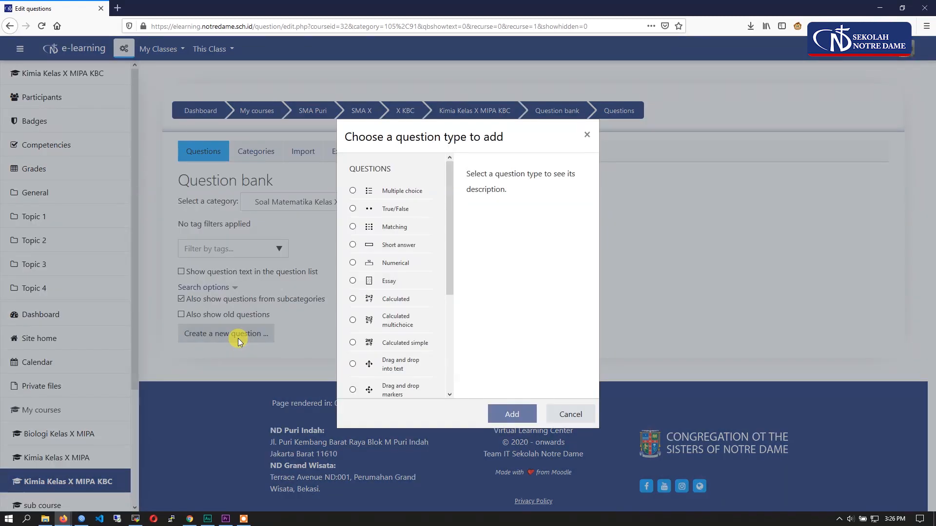
left_click_drag(450, 181, 399, 225)
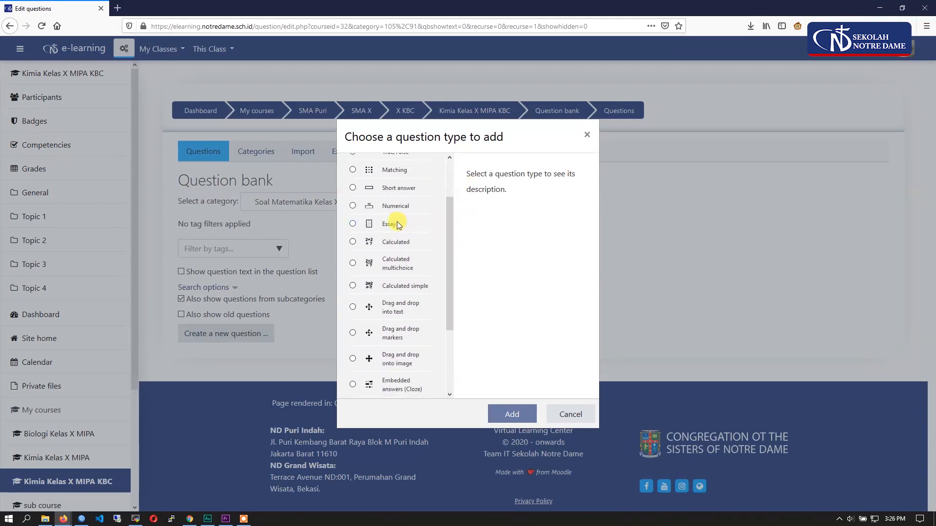
left_click(353, 225)
left_click(352, 243)
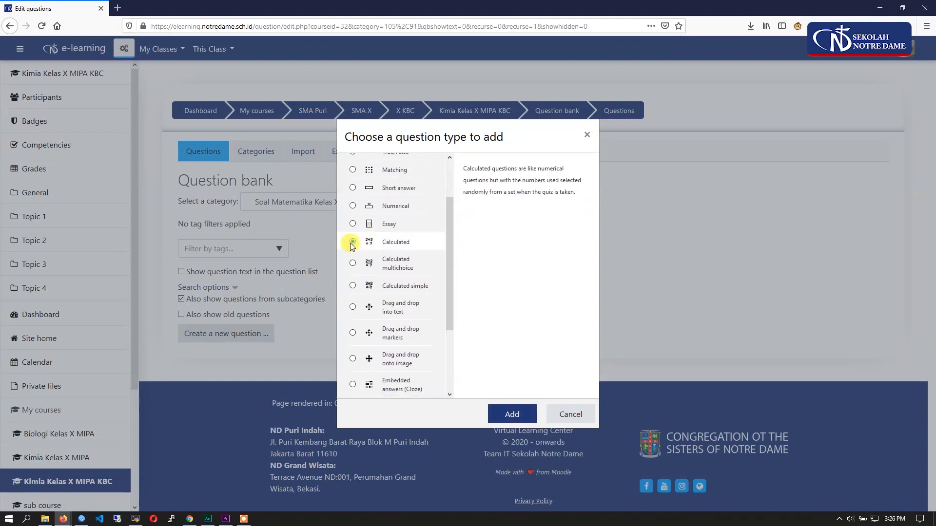
scroll(370, 280, "up", 3)
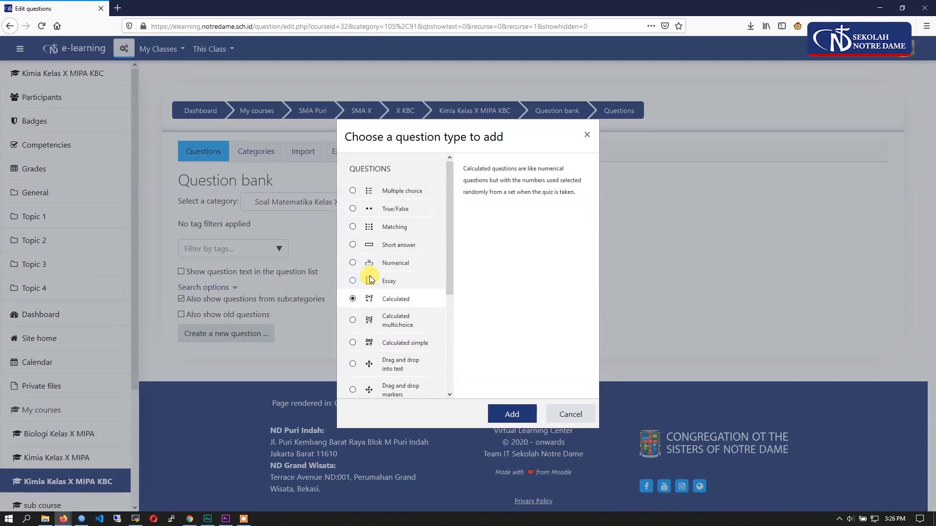
left_click(353, 245)
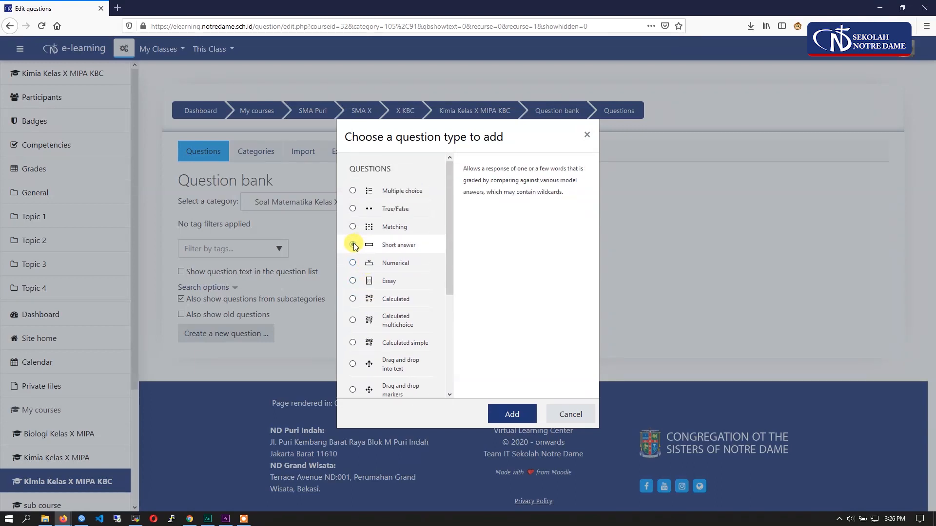
left_click(353, 228)
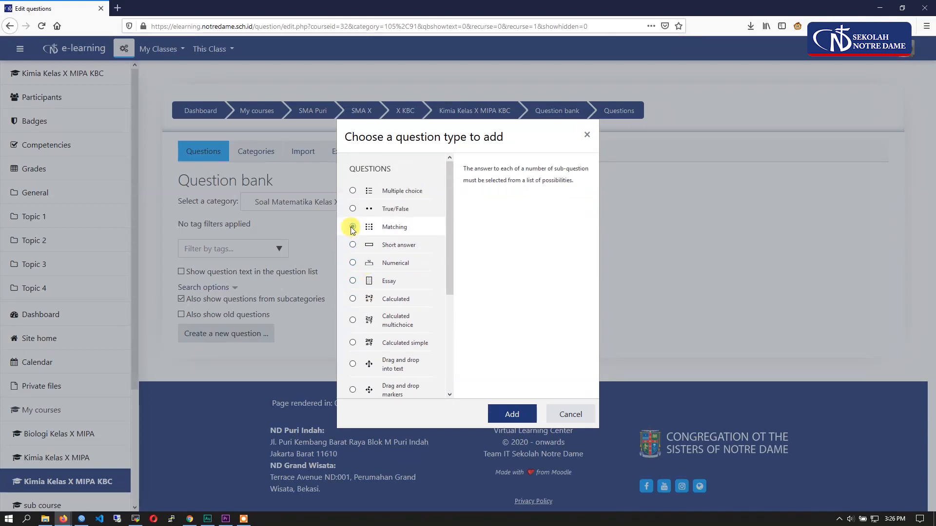
left_click(353, 191)
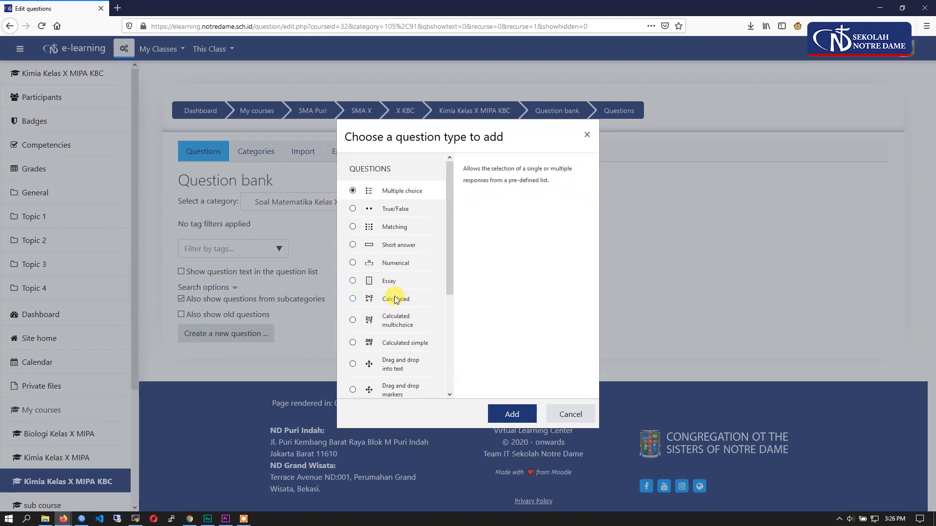
left_click(514, 413)
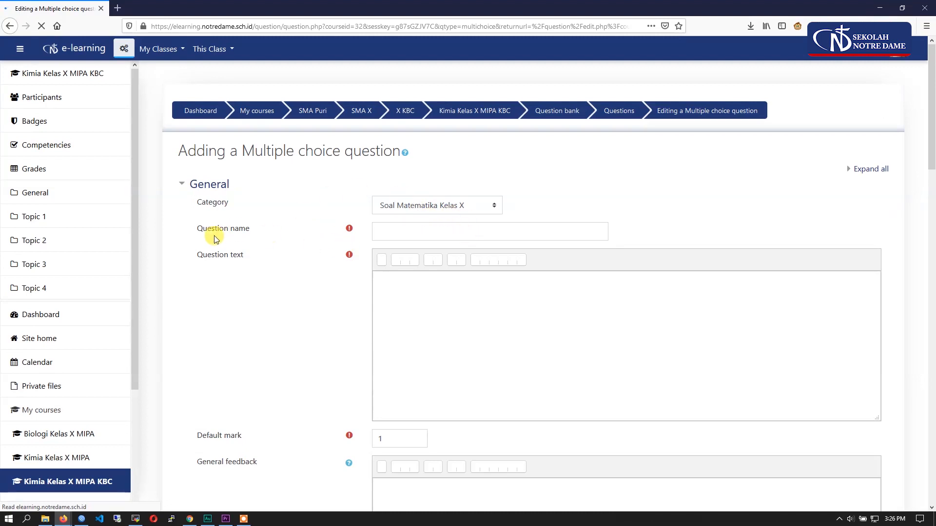
- Name the question Nomor 1 and place the cursor in its question text
left_click_drag(195, 229, 329, 239)
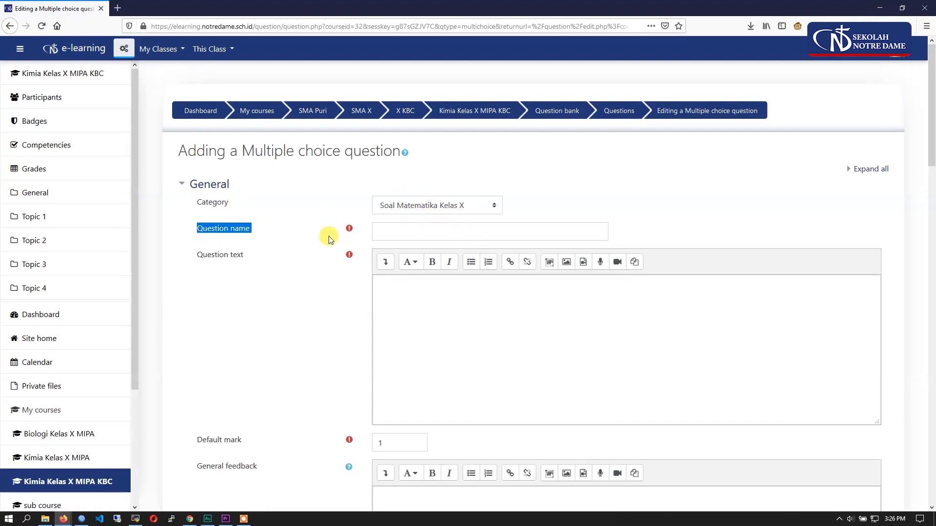
left_click(415, 231)
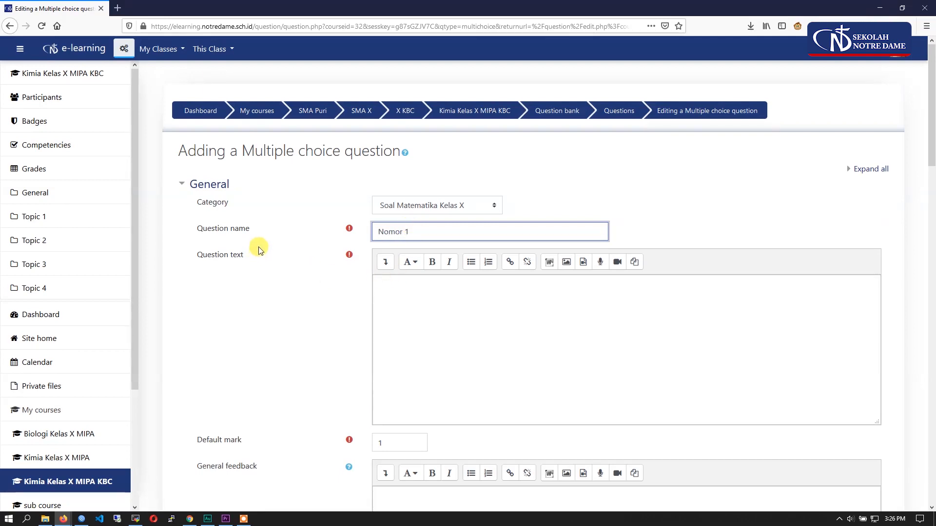
left_click_drag(252, 256, 195, 254)
left_click(412, 286)
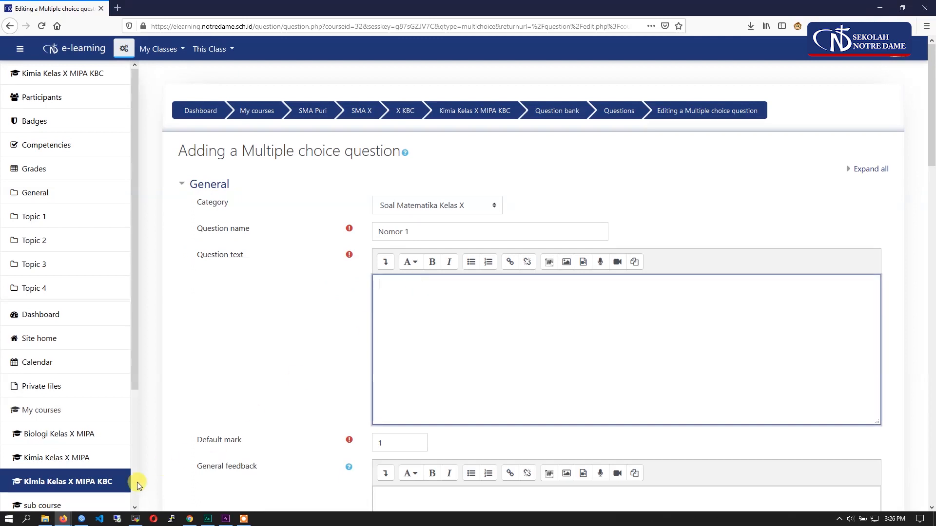
- Open SOAL-PAKET-1-MATEMATIKA-2013.doc from the Contoh Soal folder and bring Word up in front of the Firefox question form
left_click(44, 519)
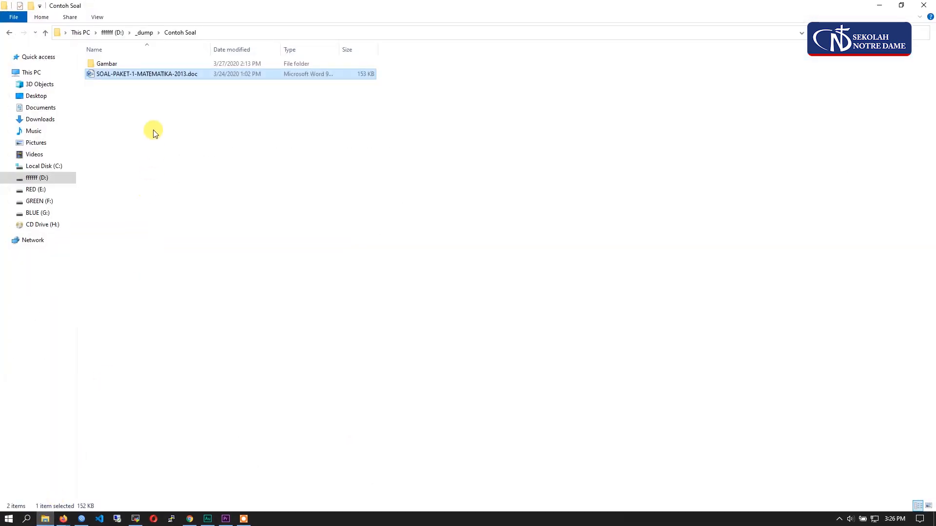
double_click(157, 76)
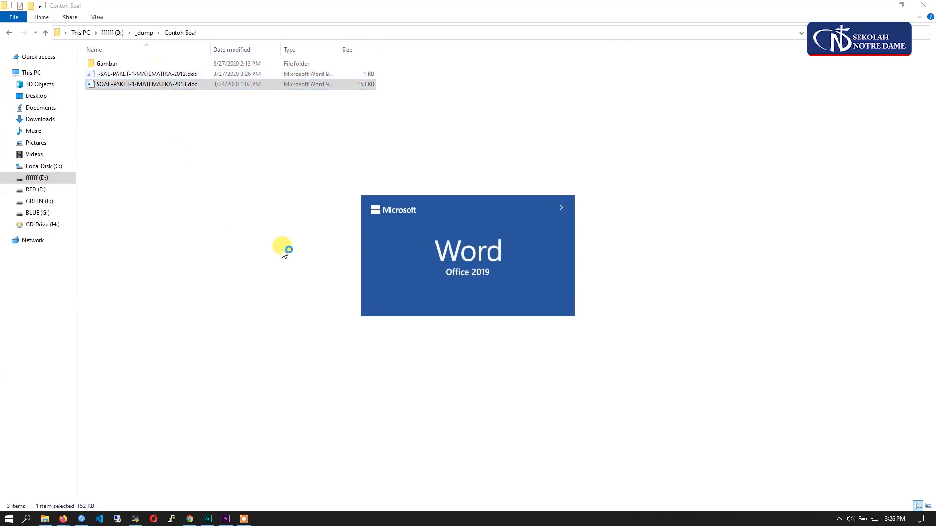
left_click(173, 518)
mouse_move(64, 519)
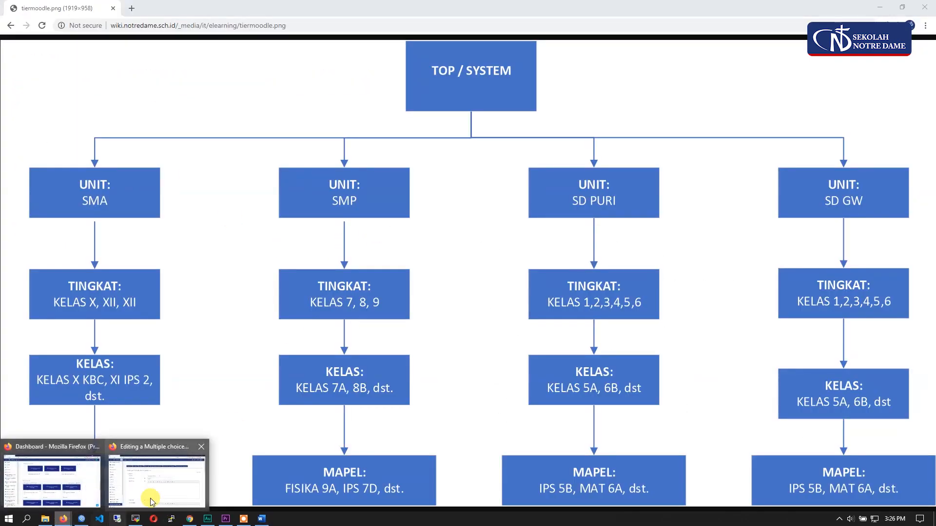
left_click(156, 492)
mouse_move(190, 515)
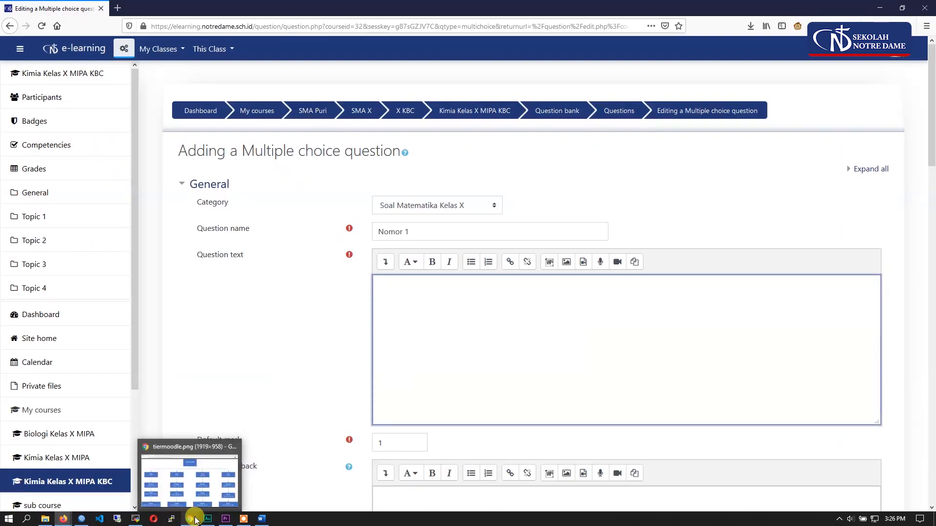
mouse_move(233, 453)
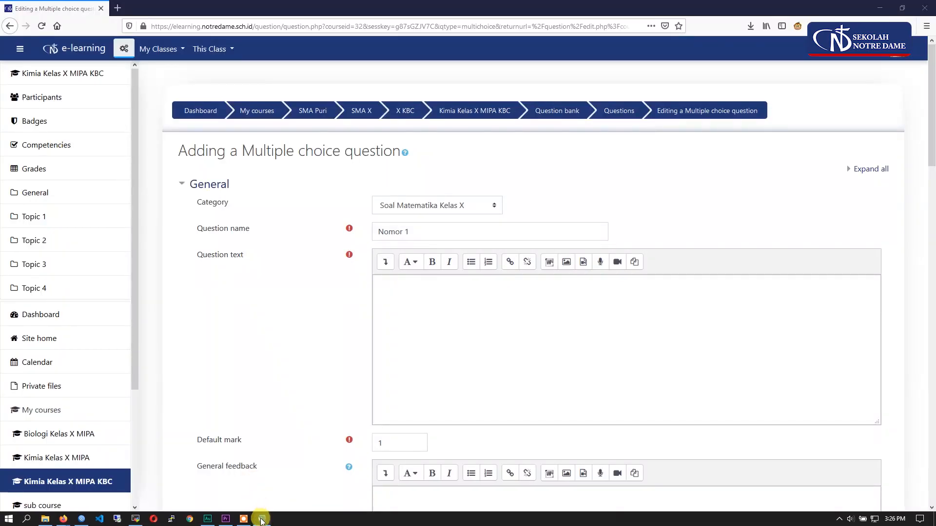
left_click(262, 518)
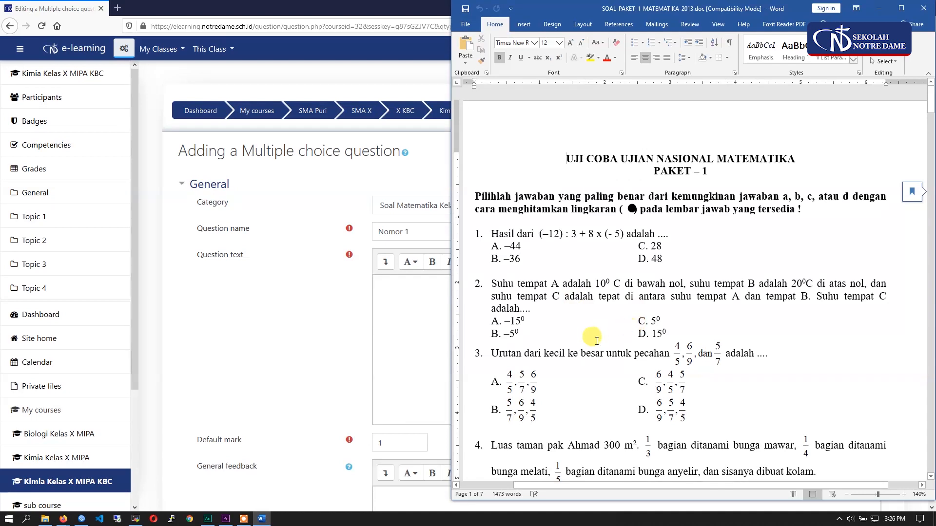
- Copy the text of question 2 without its answer options from the Word document and paste it into the question text in Firefox
scroll(516, 327, "down", 1)
scroll(515, 328, "down", 1)
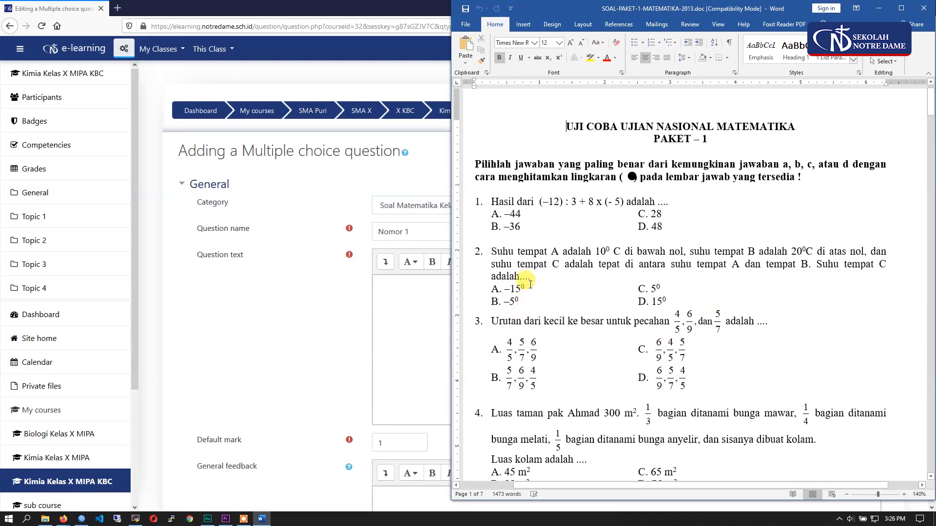
left_click(502, 251)
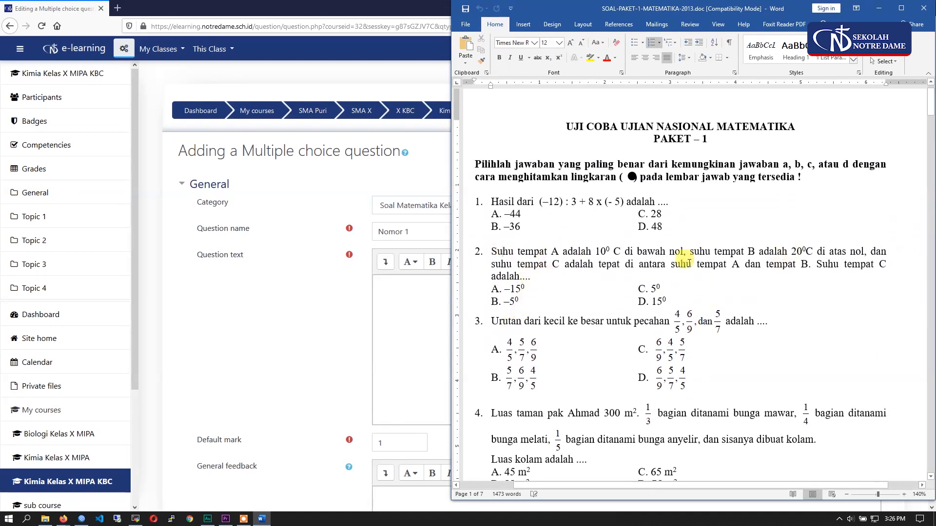
left_click_drag(532, 279, 493, 251)
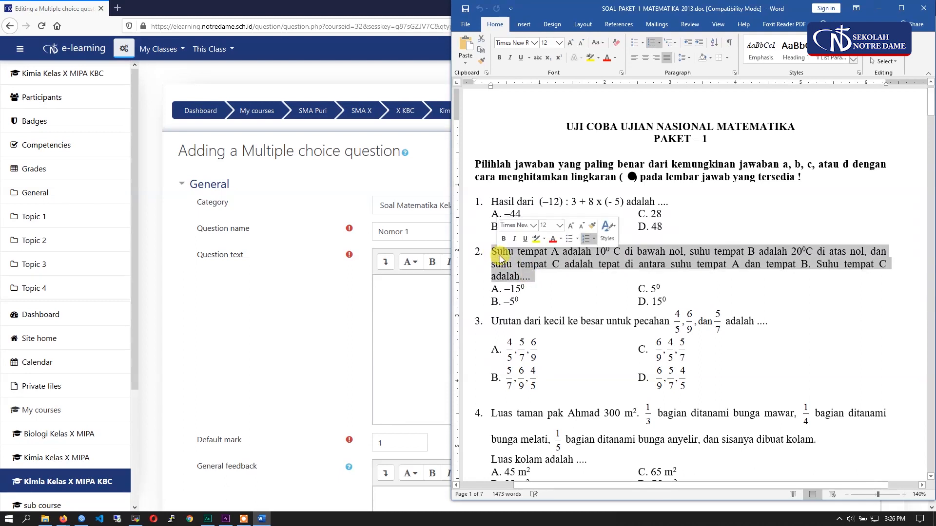
right_click(502, 257)
left_click(518, 274)
left_click(382, 288)
right_click(382, 289)
left_click(409, 334)
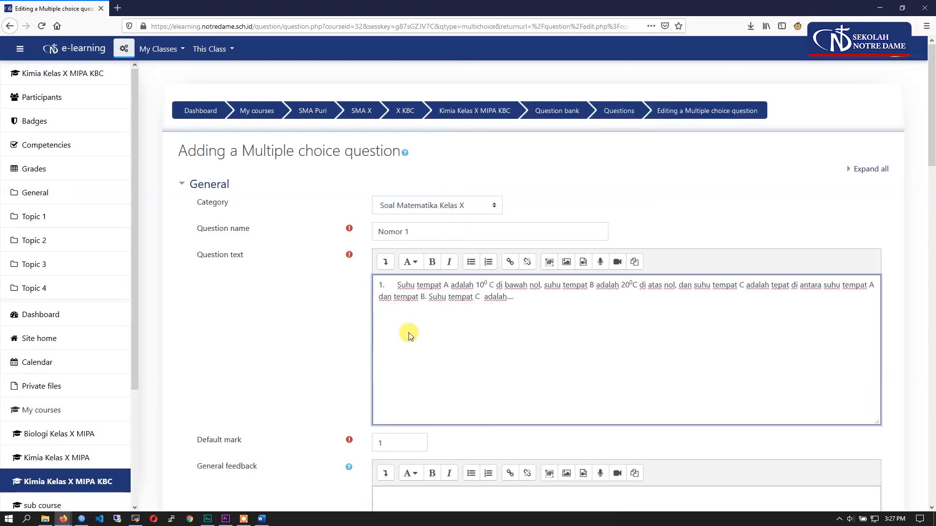
- Clean up the pasted question text by removing the leading list number and the extra space between 10⁰ and C
left_click_drag(397, 285, 387, 284)
key("BackSpace")
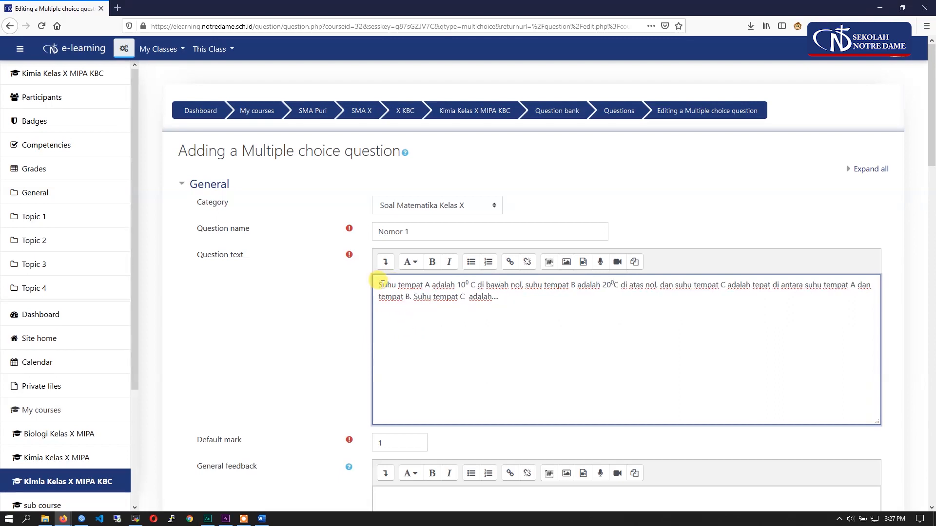
left_click_drag(467, 284, 464, 284)
left_click_drag(614, 284, 610, 284)
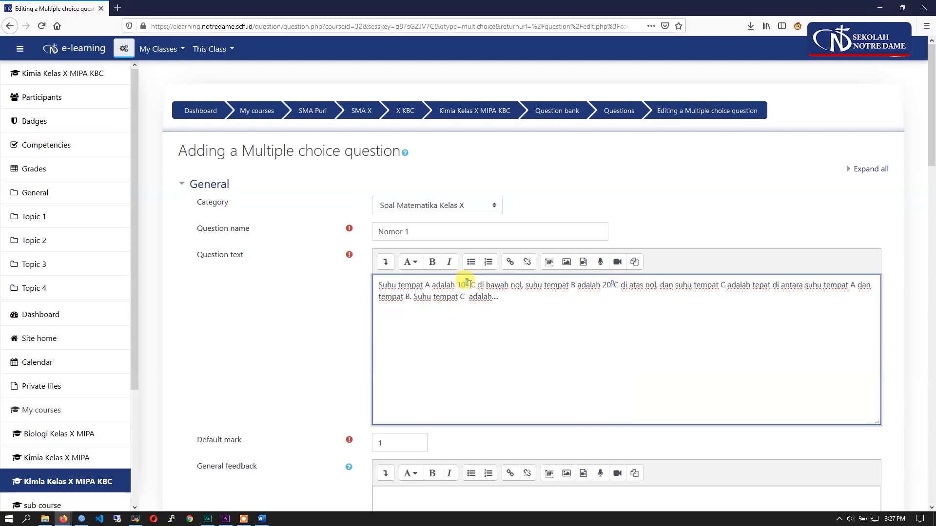
left_click_drag(468, 284, 464, 284)
key("BackSpace")
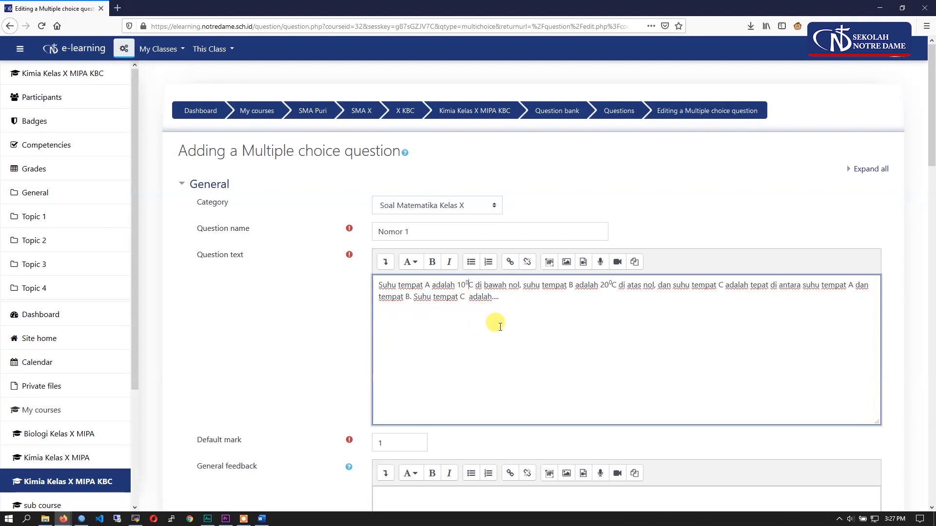
left_click(513, 299)
- Review the question's default mark and the general settings above it
scroll(302, 332, "down", 2)
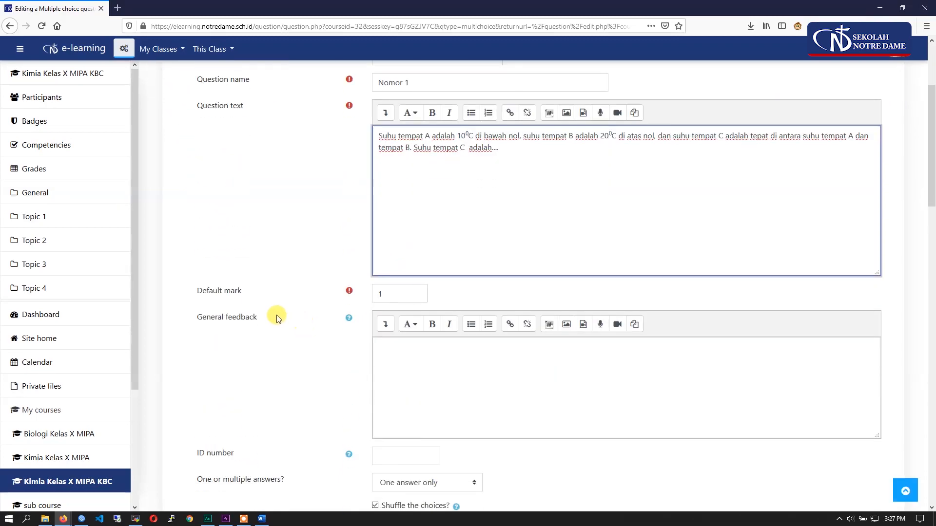
left_click_drag(247, 290, 204, 291)
left_click(398, 311)
scroll(361, 298, "up", 3)
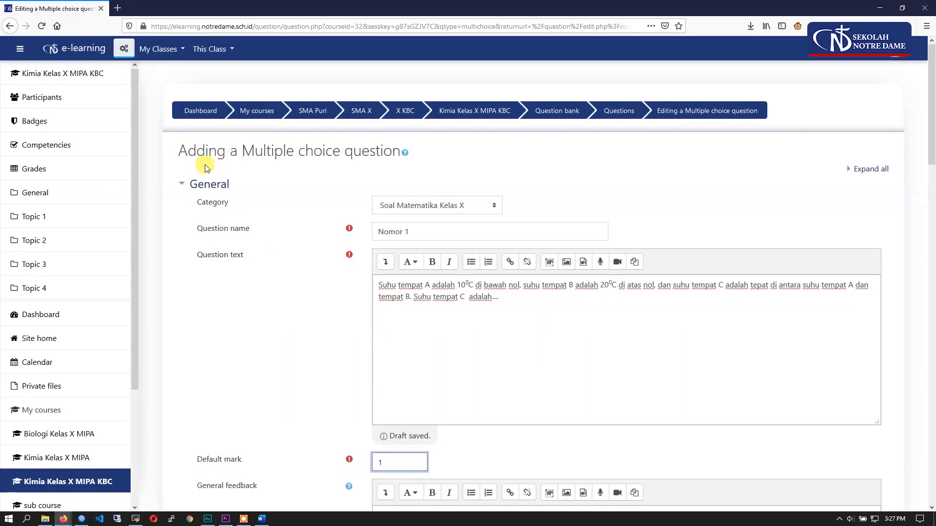
- Set the question's default mark to 2
left_click_drag(178, 147, 418, 156)
left_click(324, 289)
scroll(298, 329, "down", 3)
left_click_drag(388, 310, 360, 305)
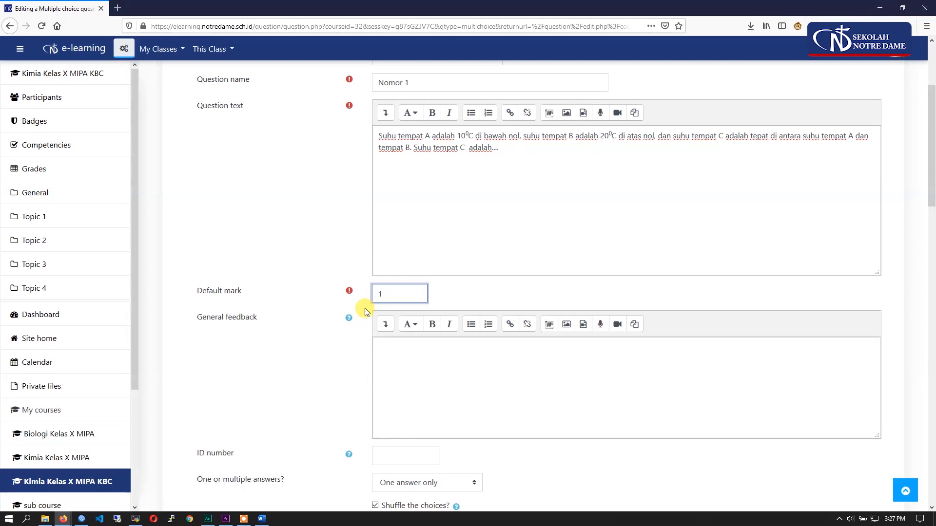
left_click_drag(399, 290, 369, 291)
type("2")
left_click(269, 372)
scroll(248, 278, "down", 2)
left_click(460, 283)
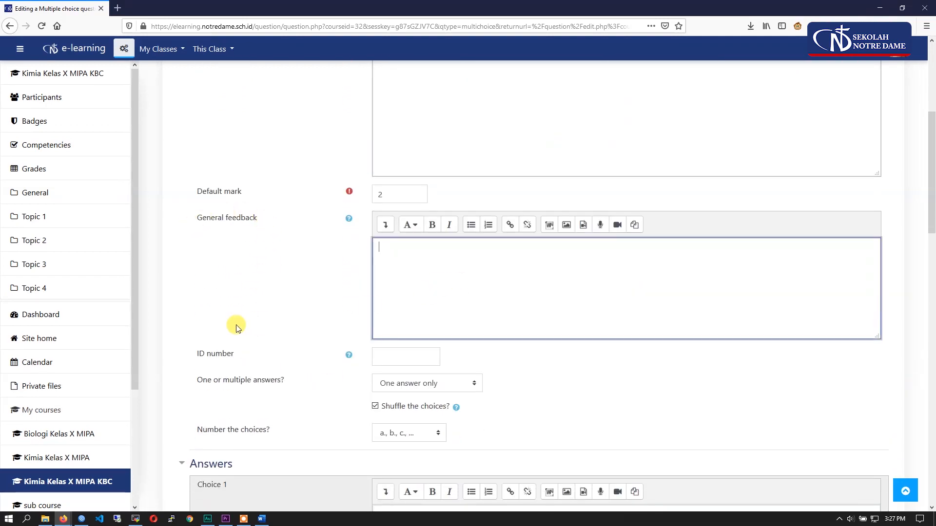
scroll(238, 324, "down", 2)
left_click(403, 253)
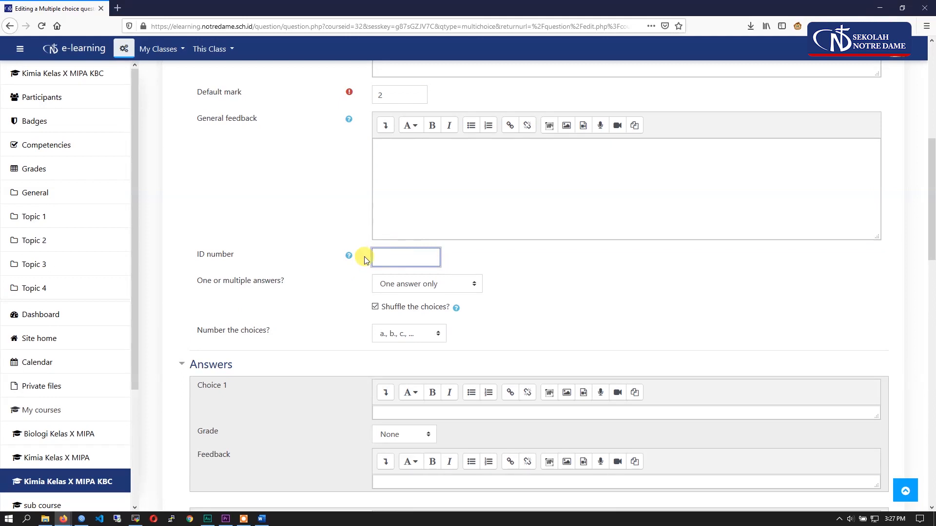
- Switch the question to multiple answers allowed and back to one answer only
scroll(303, 240, "down", 1)
left_click_drag(294, 234, 235, 239)
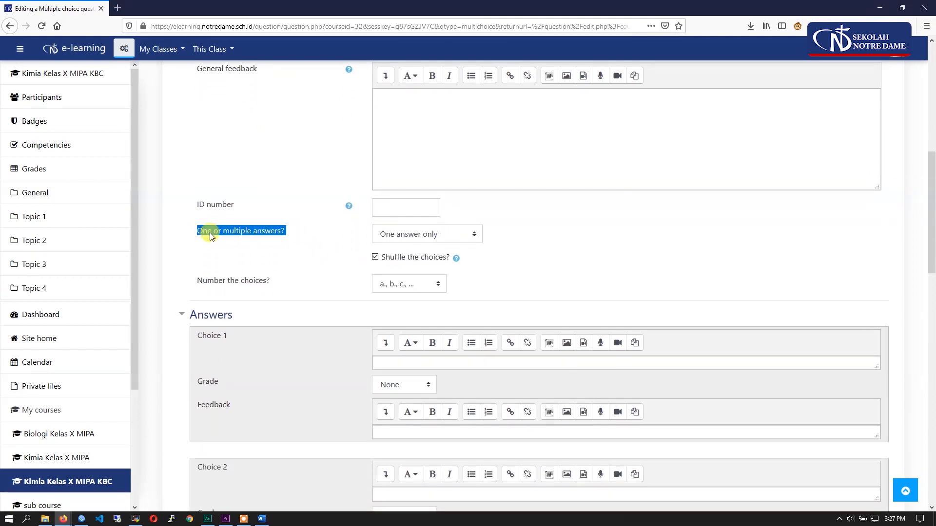
left_click(411, 238)
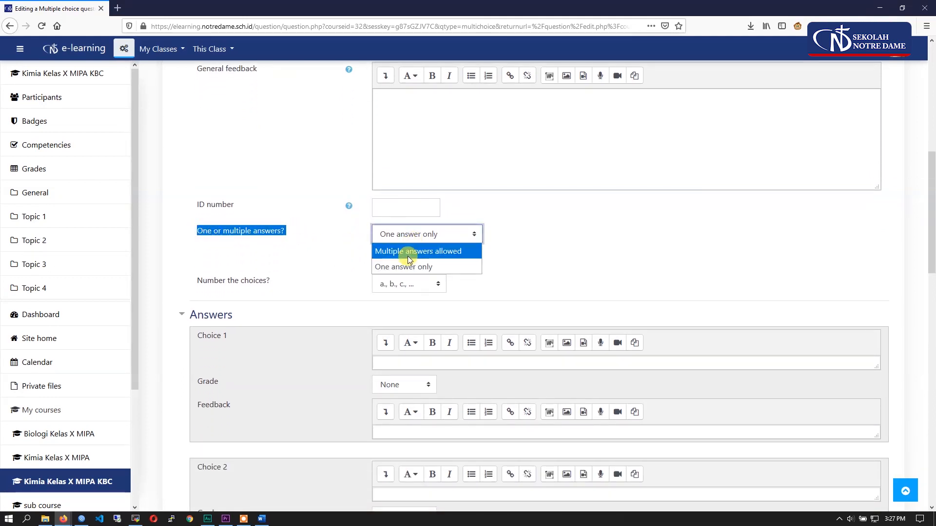
left_click(408, 252)
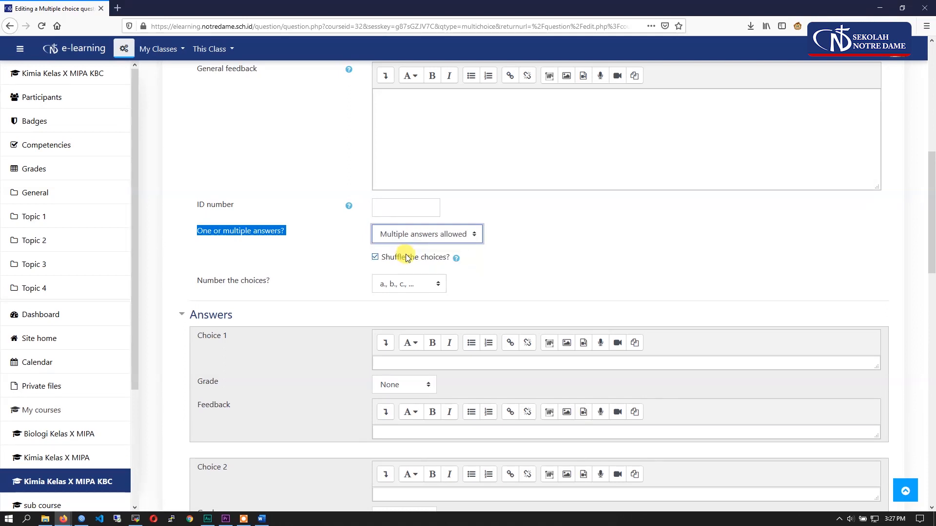
scroll(529, 330, "up", 3)
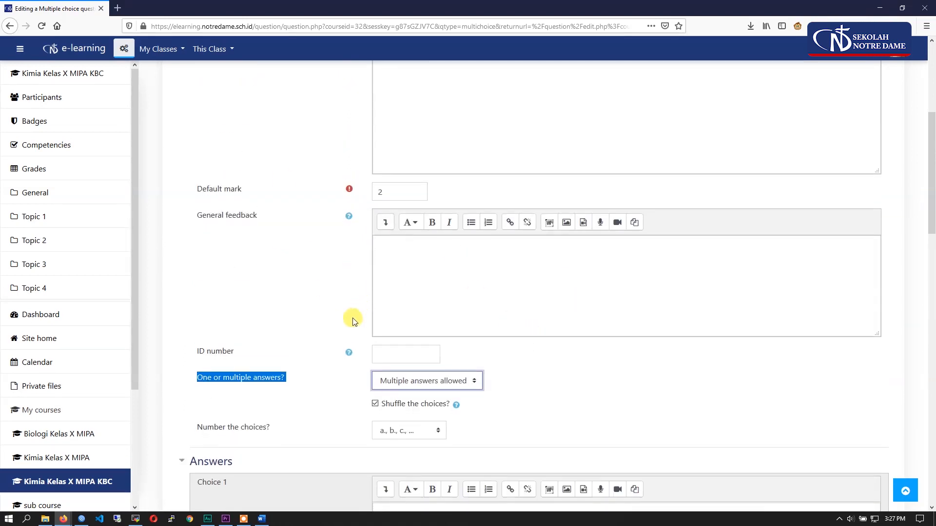
scroll(355, 318, "down", 5)
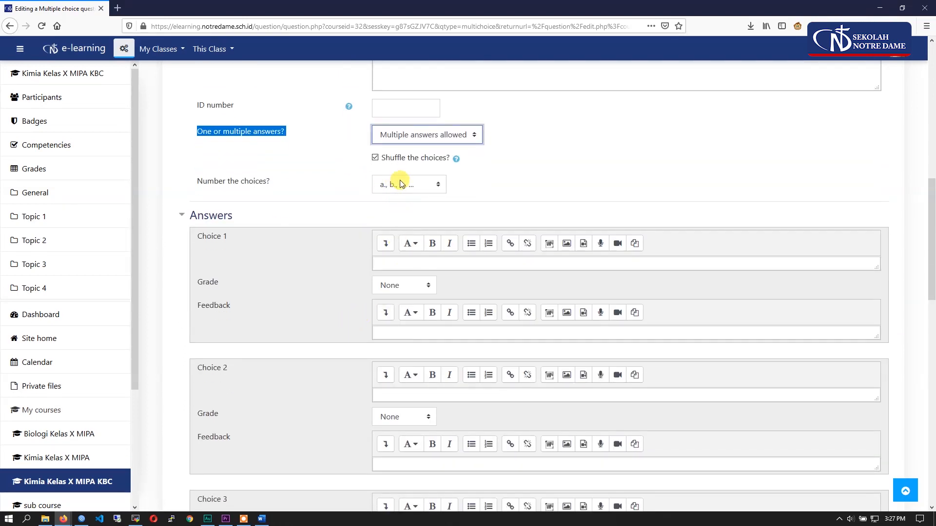
left_click(406, 137)
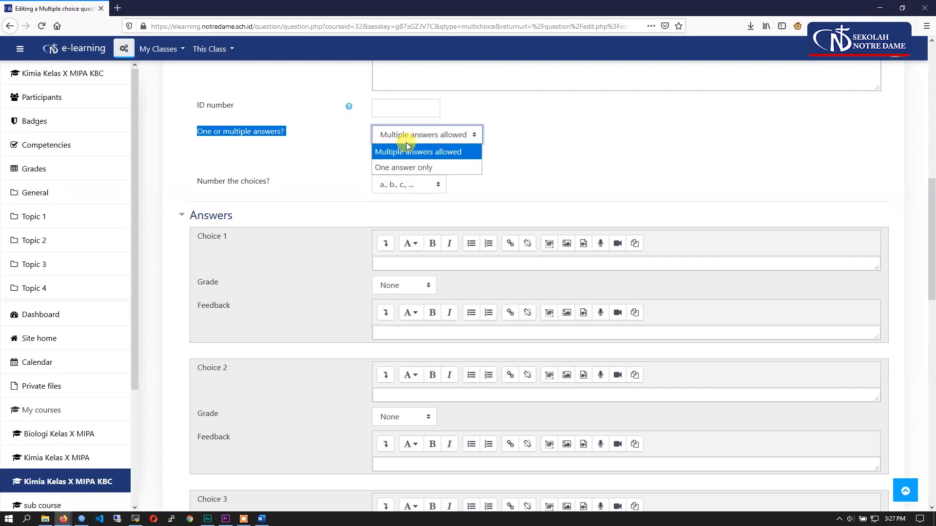
left_click(411, 167)
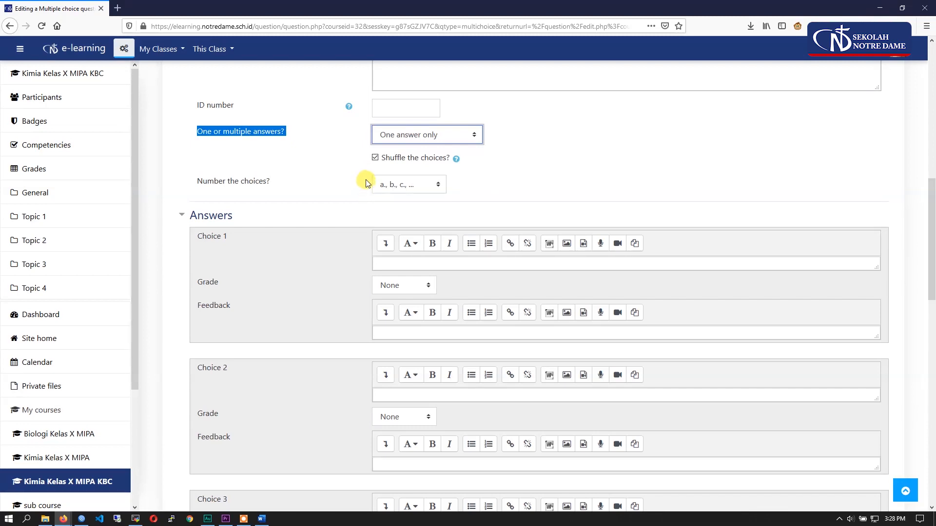
- Turn off shuffling of the answer choices
scroll(431, 305, "down", 1)
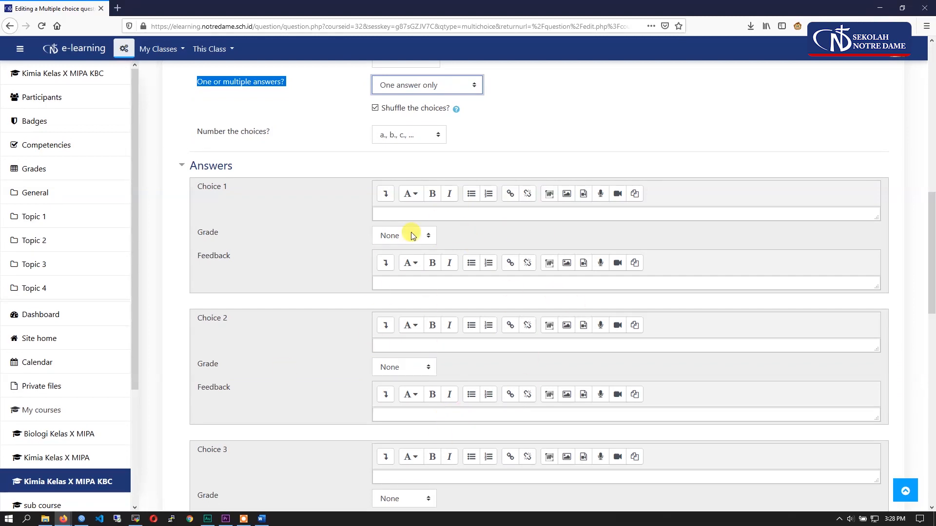
left_click(377, 107)
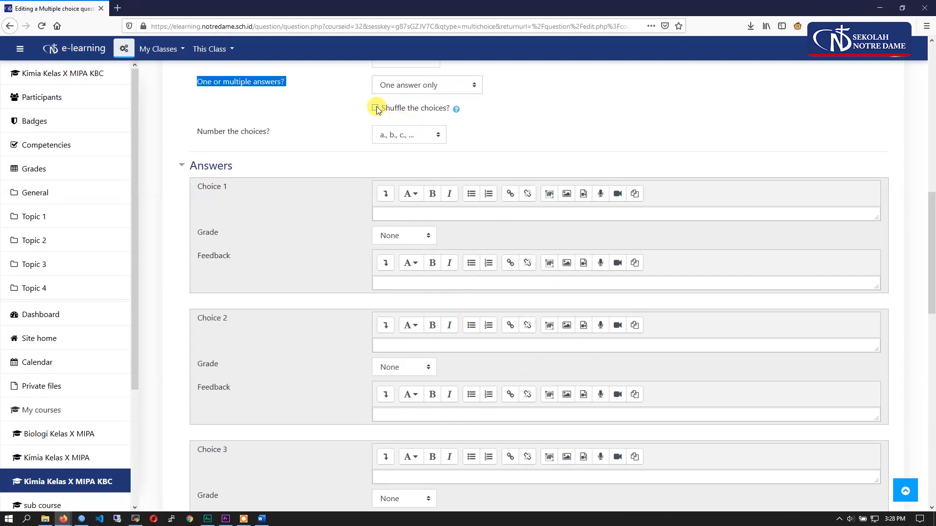
left_click(583, 122)
- Check the available numbering styles for the choices and keep a., b., c., ... selected
left_click(385, 136)
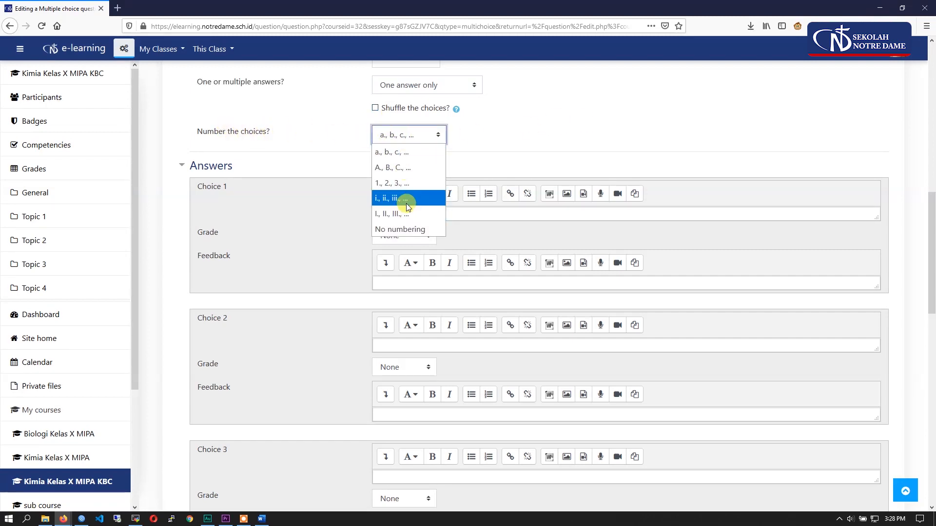
left_click(496, 146)
left_click(432, 346)
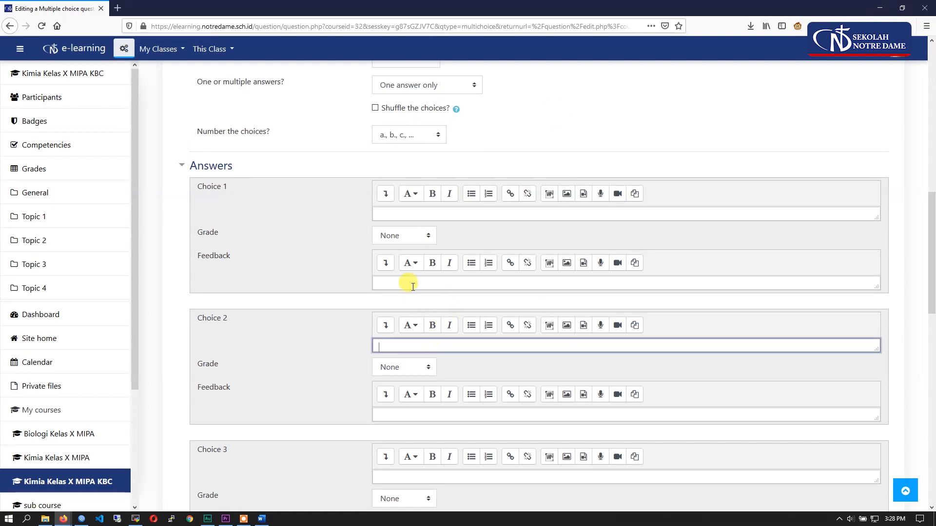
left_click(411, 133)
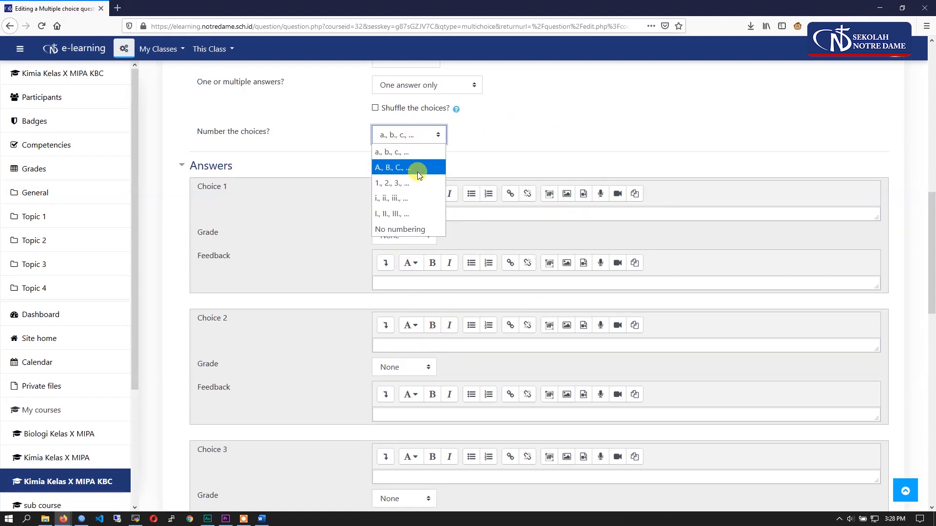
key("Down")
left_click(385, 137)
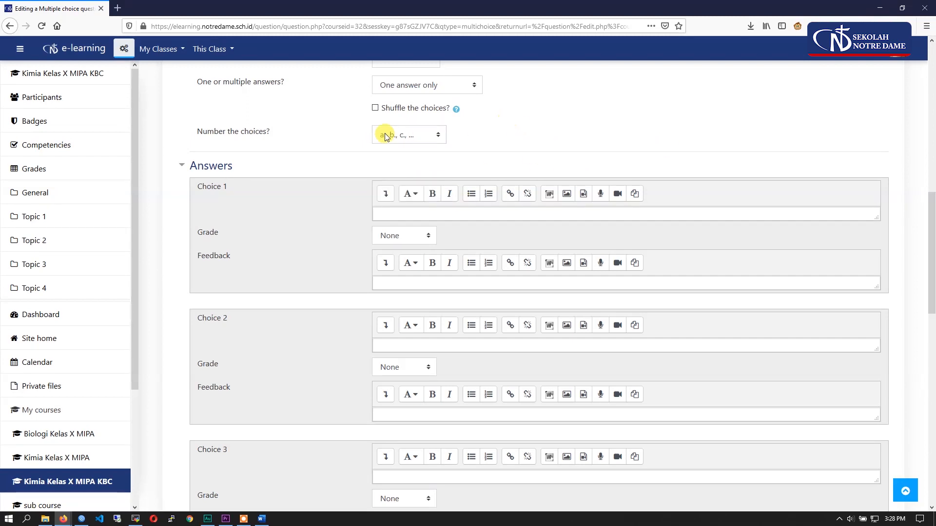
left_click(385, 137)
left_click(387, 152)
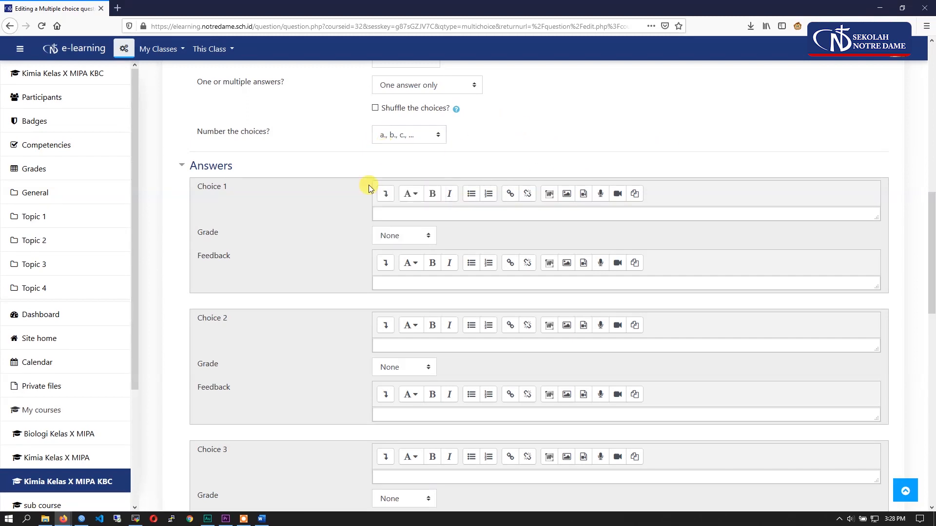
scroll(285, 281, "down", 4)
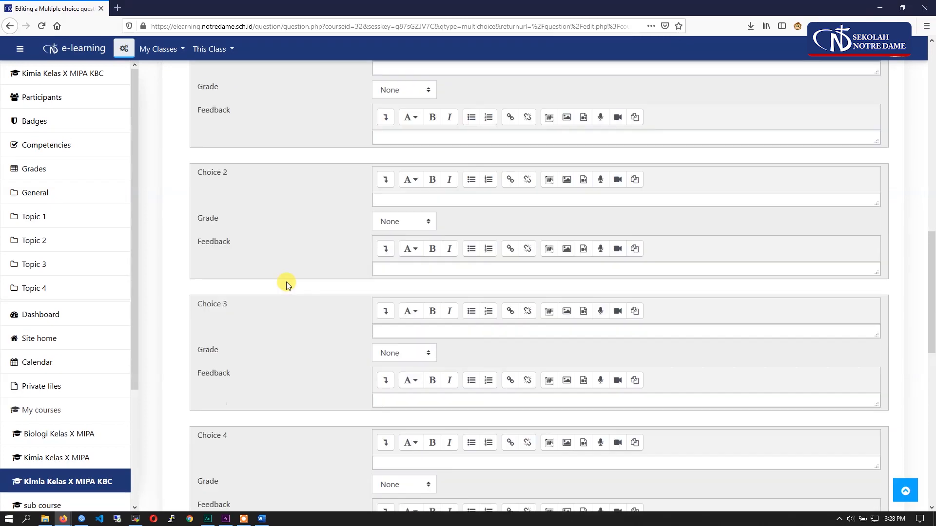
scroll(286, 281, "up", 2)
scroll(286, 281, "up", 4)
scroll(287, 282, "down", 2)
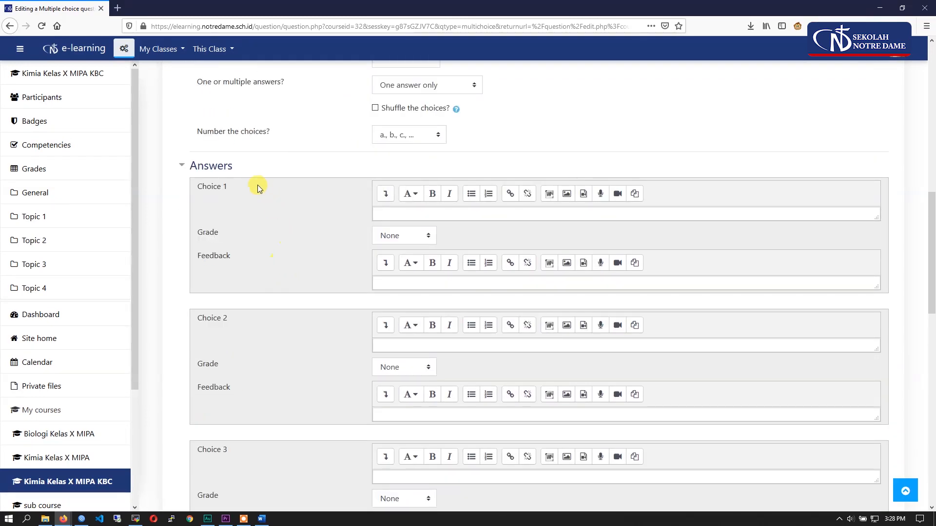
left_click_drag(234, 168, 196, 185)
left_click(285, 214)
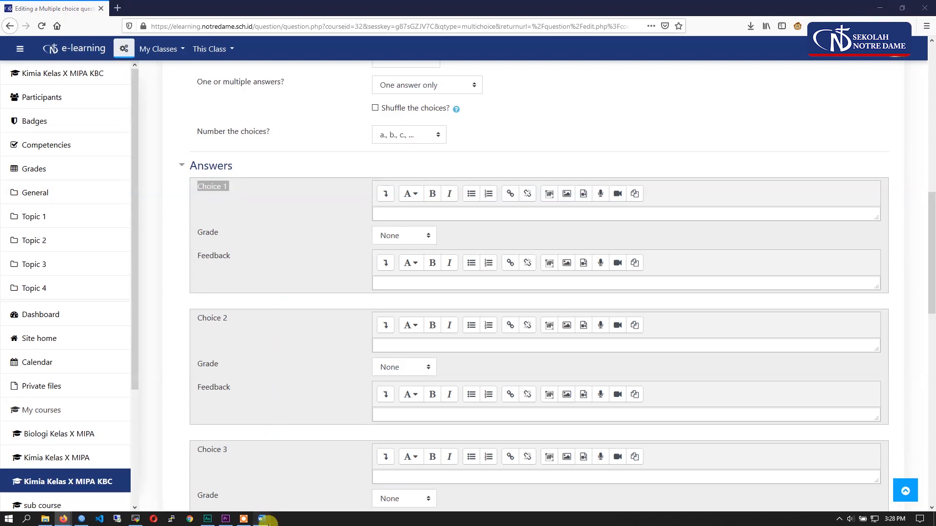
- Copy option A of question 2, –15⁰, from the Word document and paste it into Choice 1 in Firefox
left_click(262, 519)
left_click(510, 288)
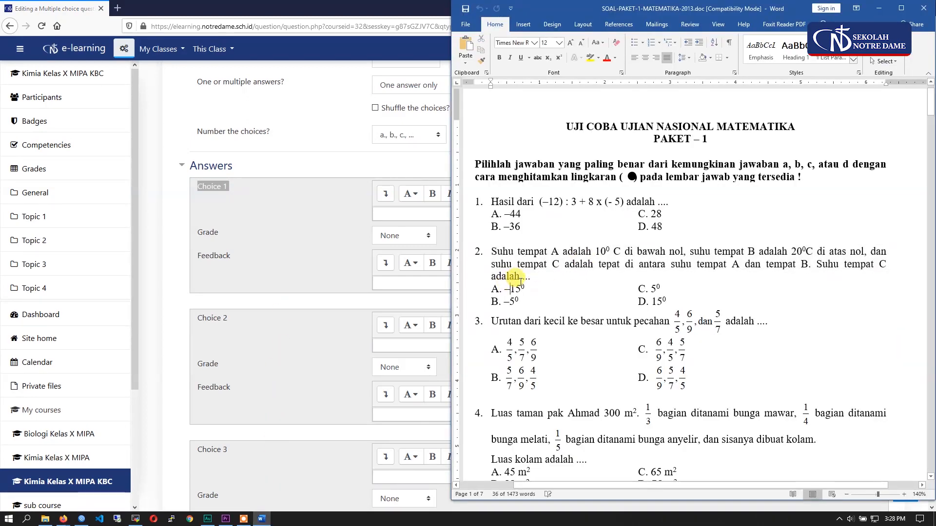
key("ctrl+c")
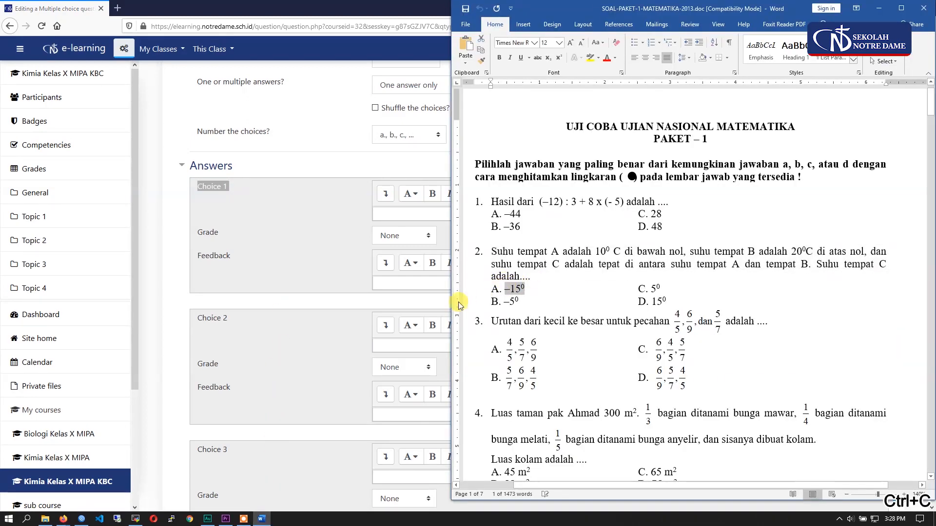
left_click(390, 214)
key("ctrl+v")
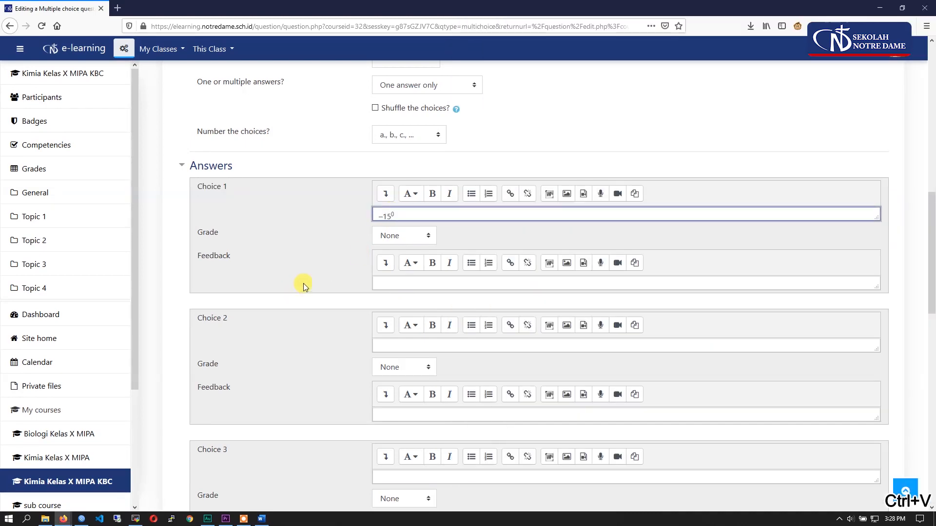
- Copy option B of question 2, –5⁰, from the Word document and paste it into Choice 2 in Firefox
scroll(304, 283, "down", 2)
left_click(262, 519)
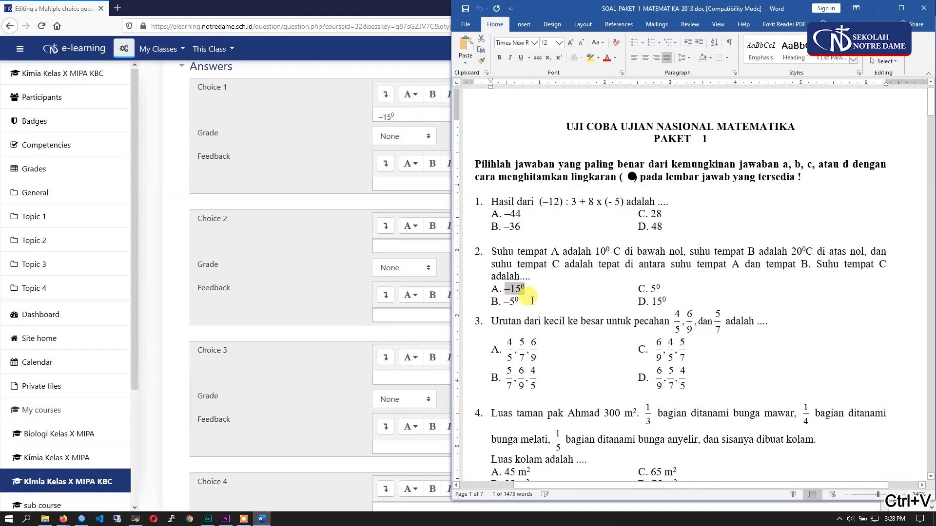
left_click_drag(520, 302, 507, 304)
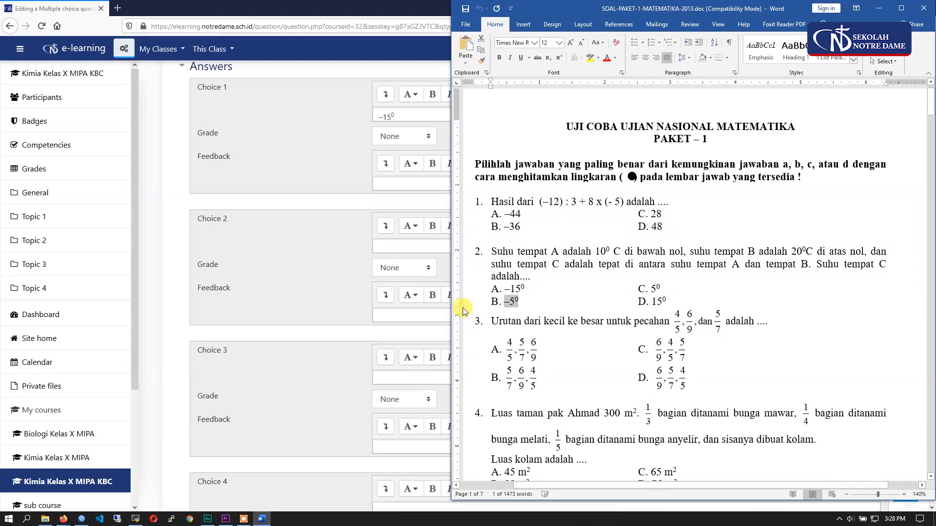
type("c")
left_click(407, 251)
key("ctrl+v")
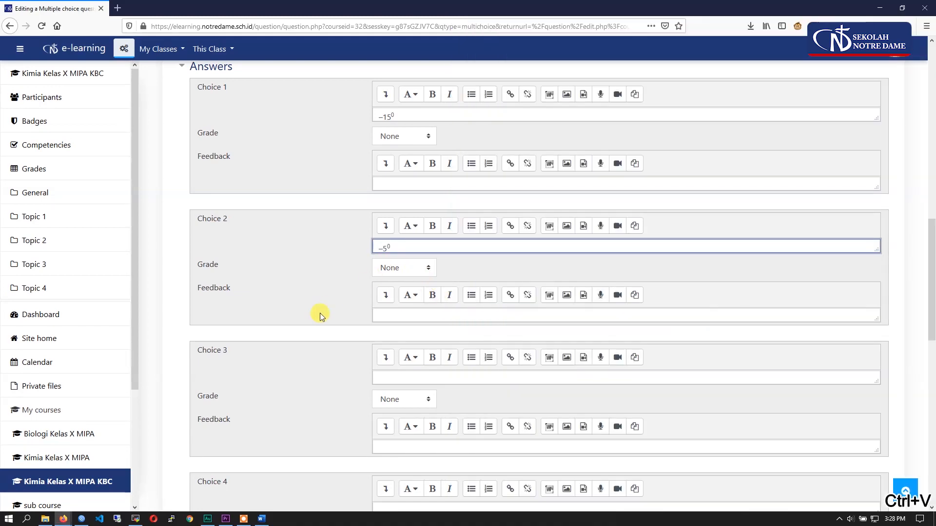
- Copy option C of question 2, 5⁰, from the Word document and paste it into Choice 3 in Firefox
scroll(320, 313, "down", 2)
left_click(262, 520)
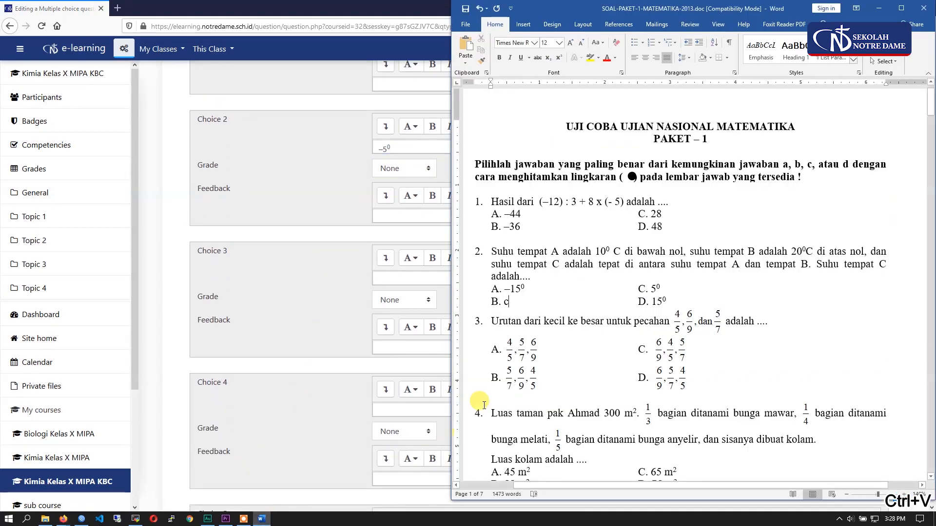
double_click(654, 287)
key("ctrl+c")
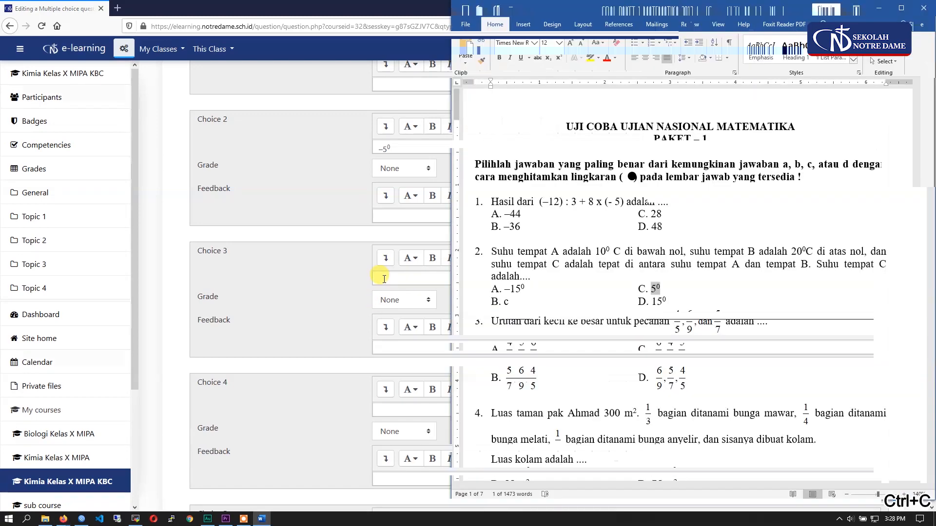
left_click(385, 279)
key("ctrl+v")
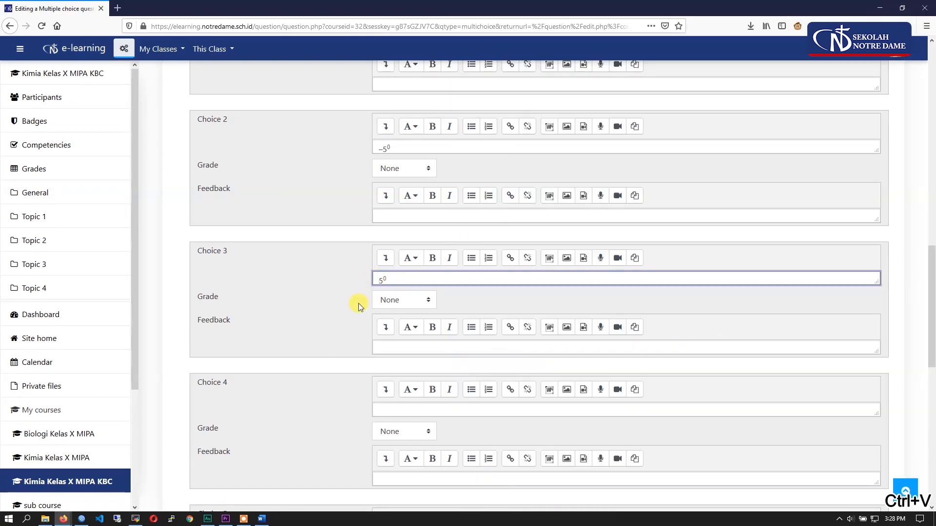
- Copy option D of question 2, 15⁰, from the Word document and paste it into Choice 4 in Firefox
scroll(359, 304, "down", 3)
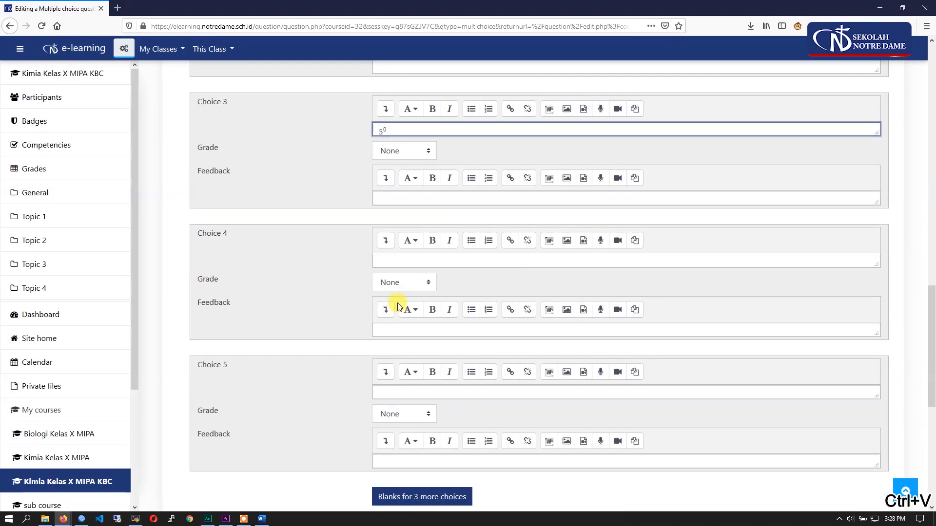
left_click(397, 263)
left_click(262, 519)
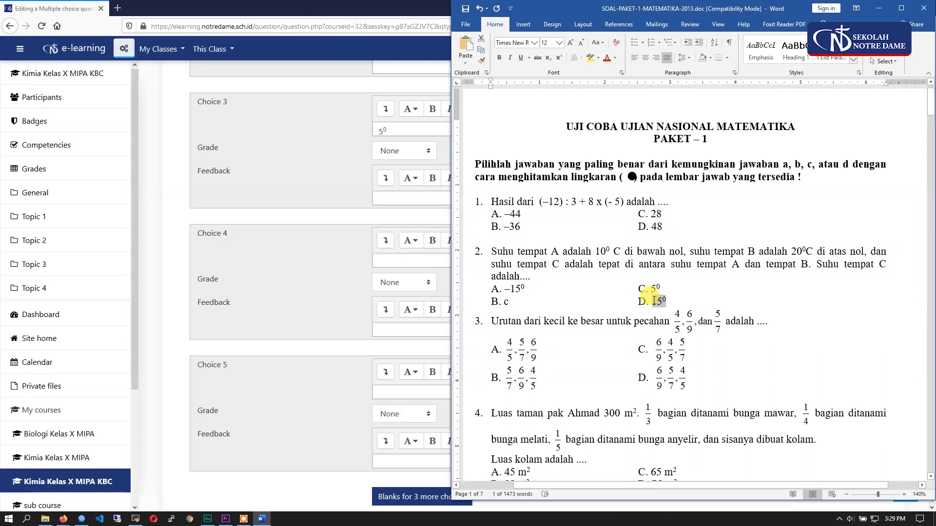
left_click(639, 302)
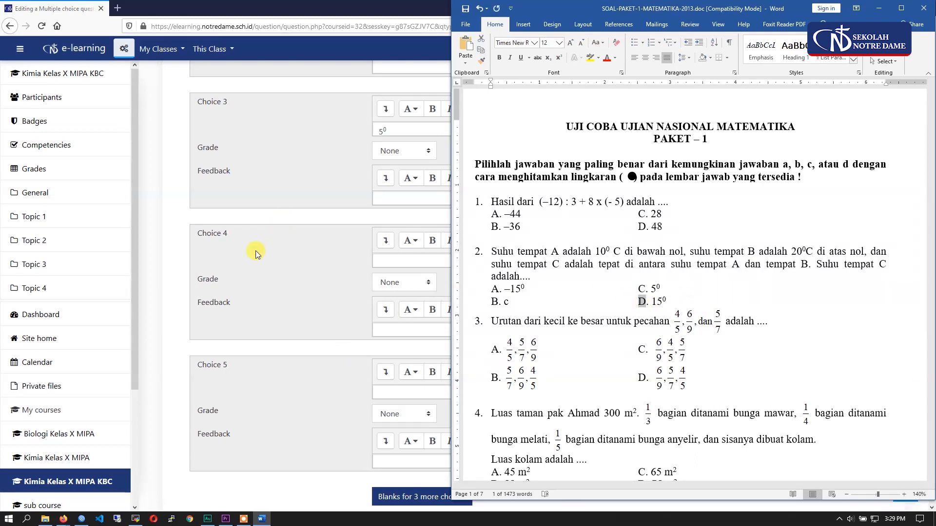
left_click(241, 236)
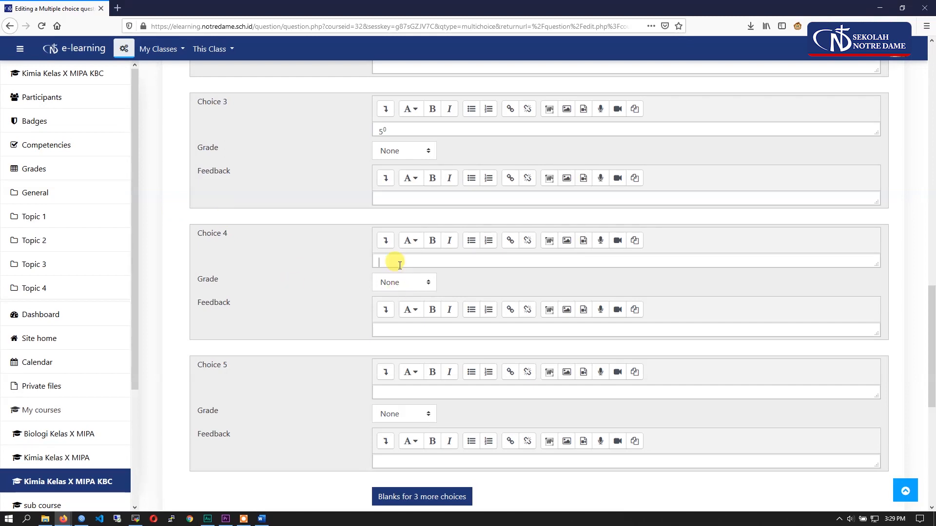
key("ctrl+v")
scroll(328, 288, "down", 2)
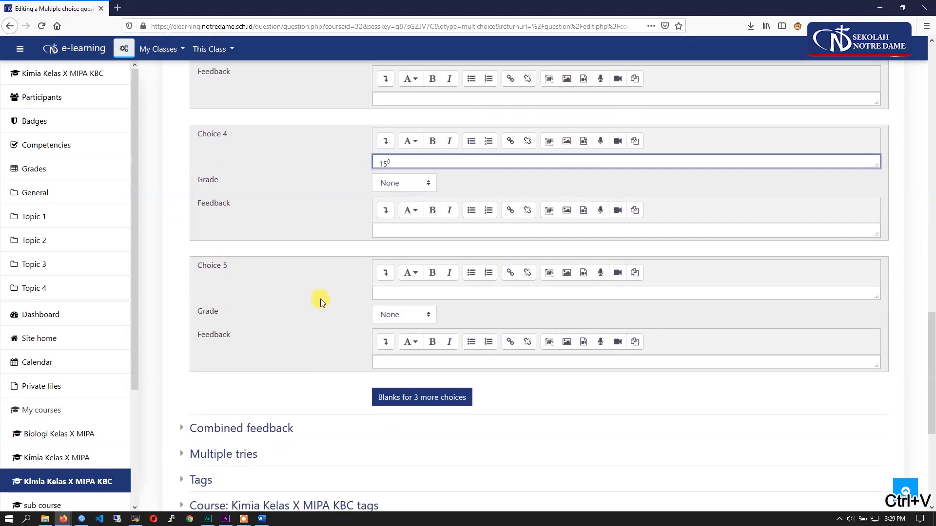
left_click_drag(230, 268, 206, 267)
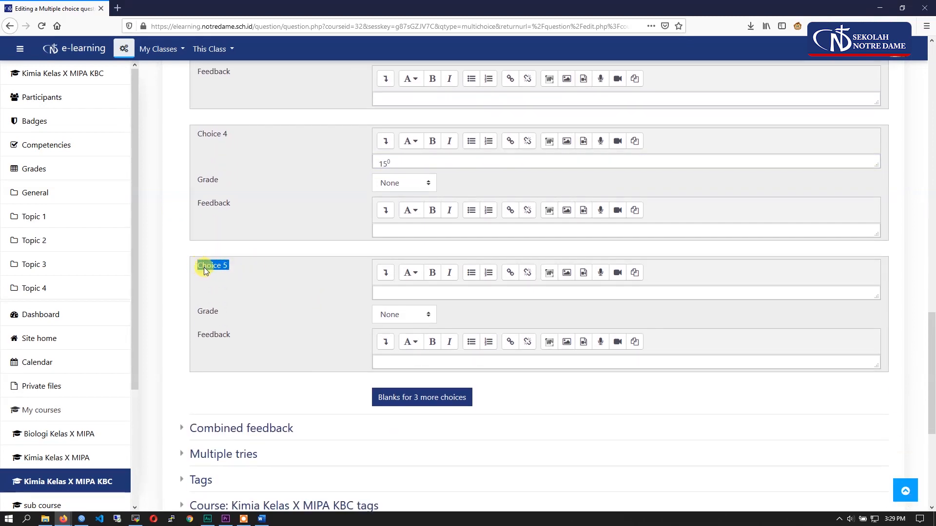
- Examine the empty Choice 5 section, the option for adding more blank choices, and the question settings above
left_click(381, 295)
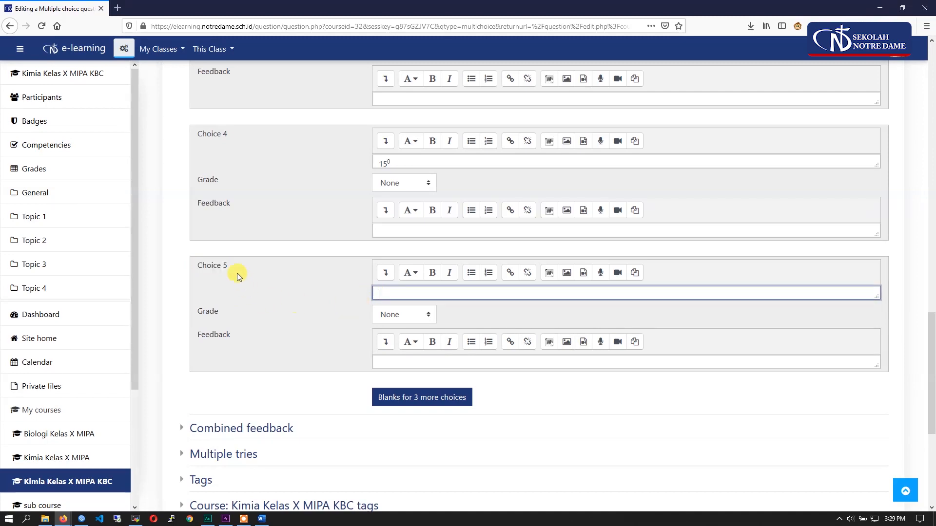
scroll(240, 219, "up", 2)
scroll(263, 341, "down", 1)
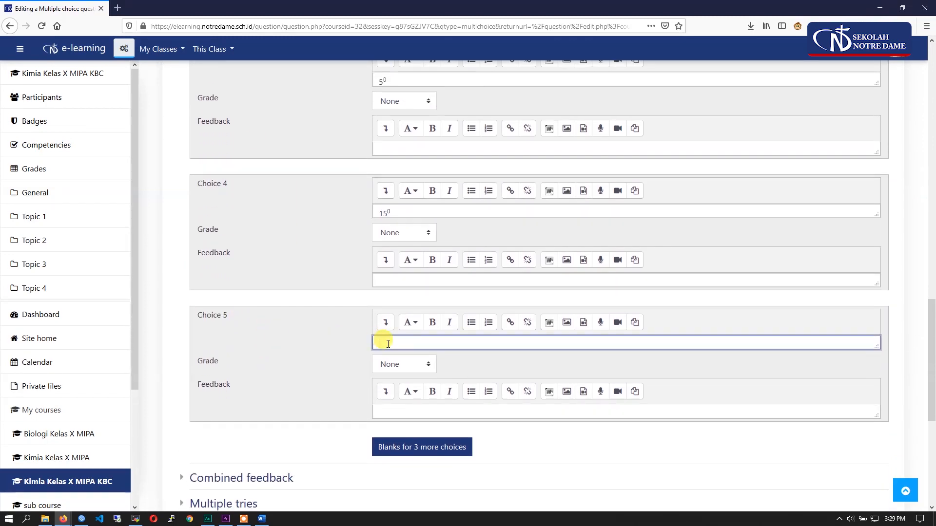
left_click(309, 337)
scroll(307, 335, "down", 3)
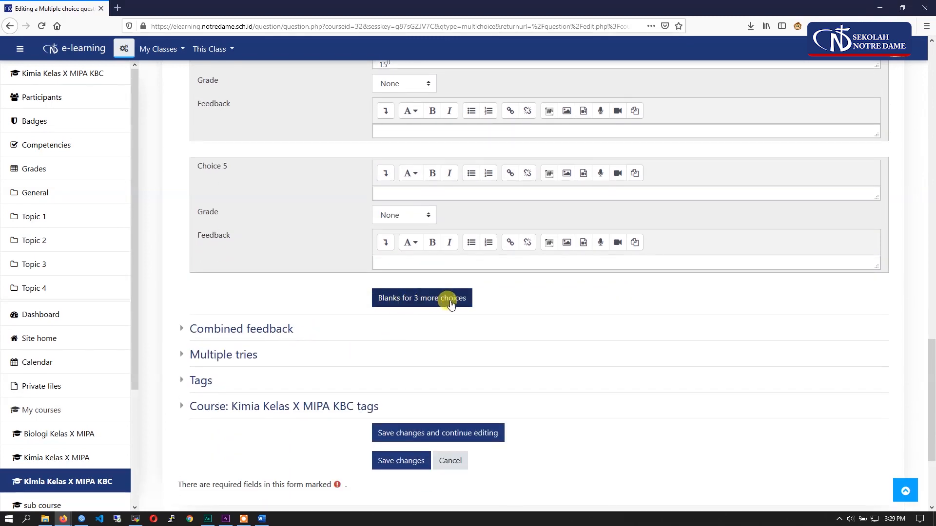
scroll(302, 273, "up", 3)
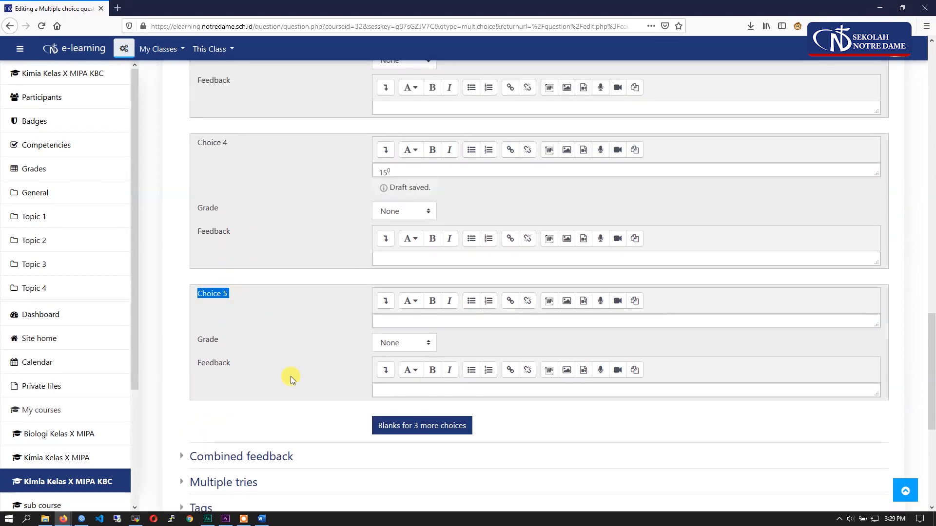
left_click(394, 322)
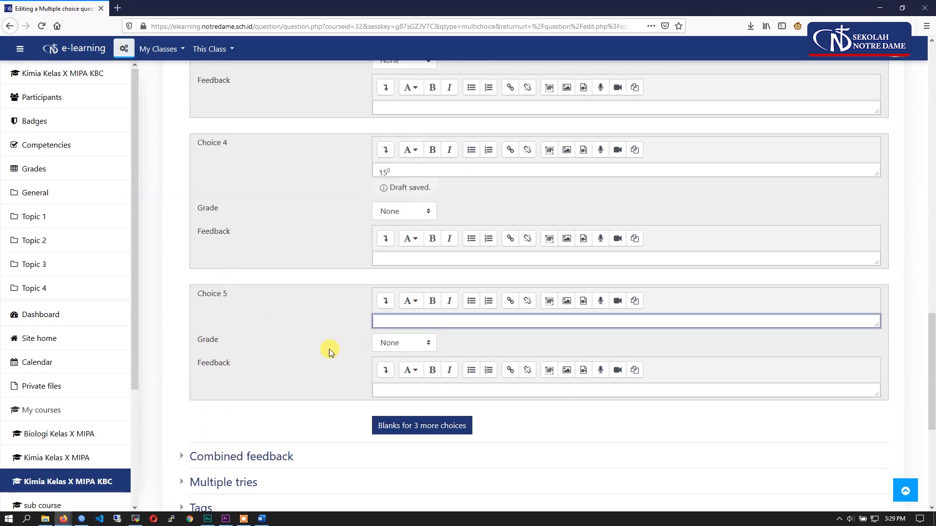
scroll(317, 350, "up", 2)
left_click(333, 287)
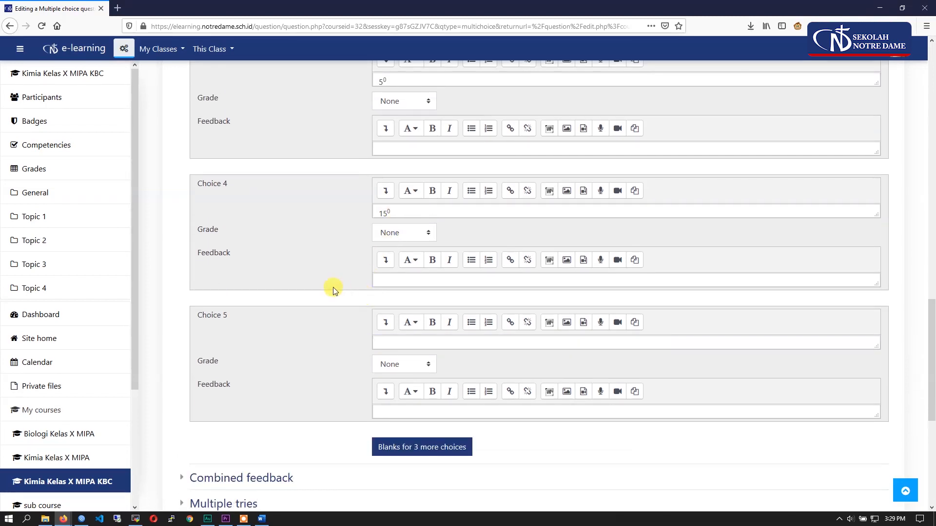
scroll(337, 293, "down", 1)
left_click(402, 293)
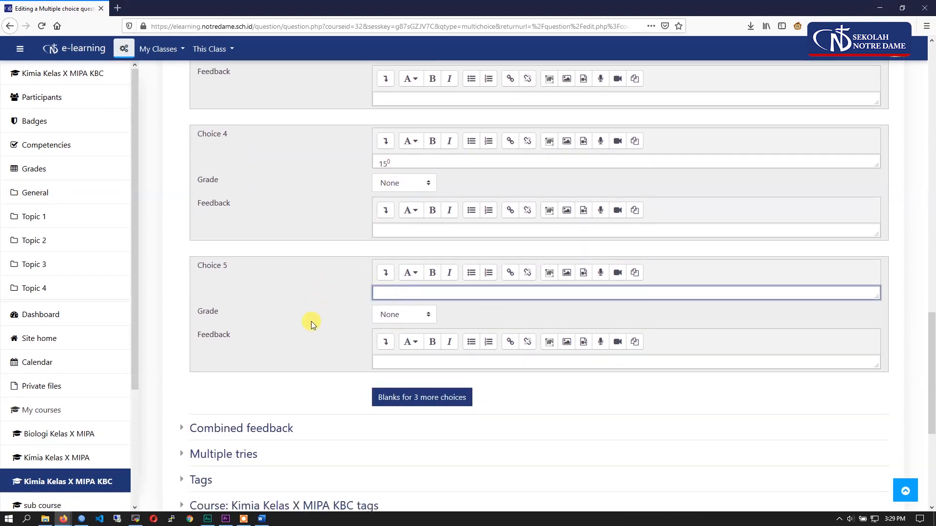
scroll(311, 322, "down", 4)
scroll(326, 291, "up", 3)
scroll(326, 291, "down", 3)
scroll(326, 296, "up", 15)
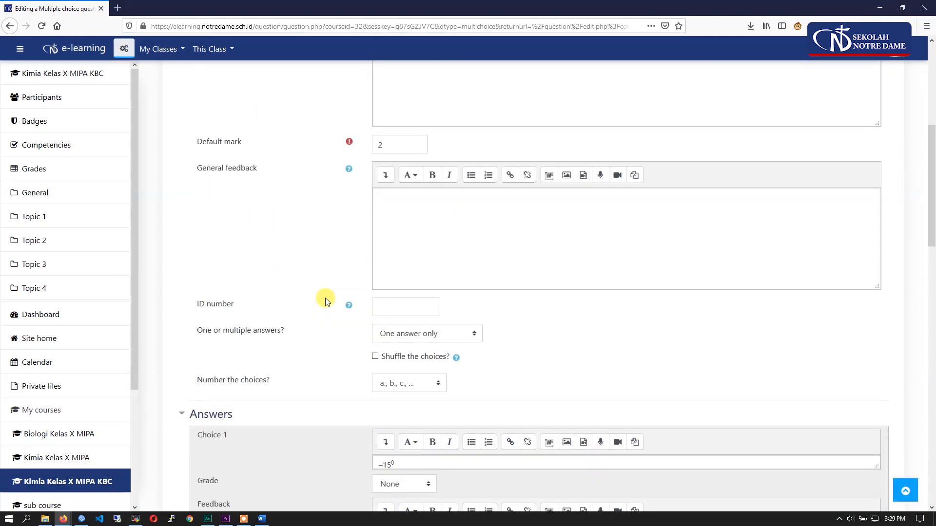
- Try to save the question and read the validation message under Choice 1's grade
scroll(325, 302, "down", 15)
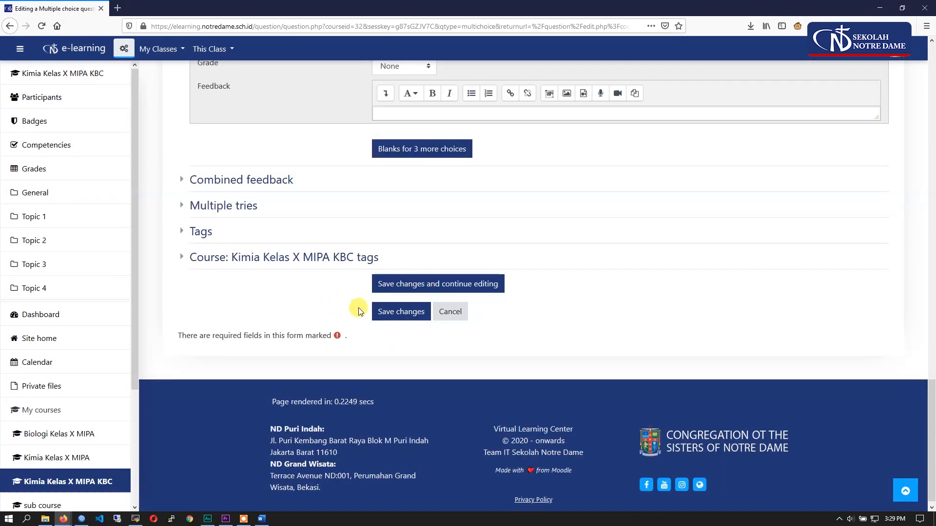
left_click(398, 321)
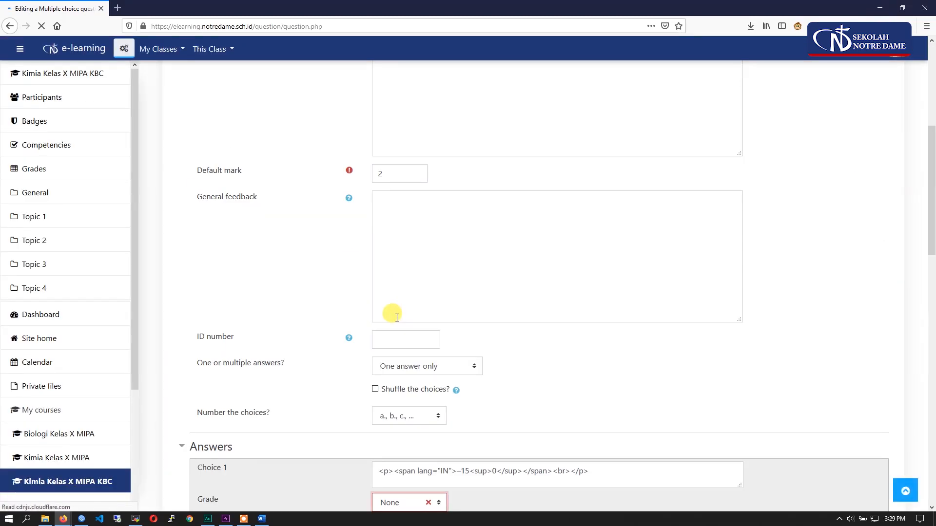
scroll(265, 356, "down", 6)
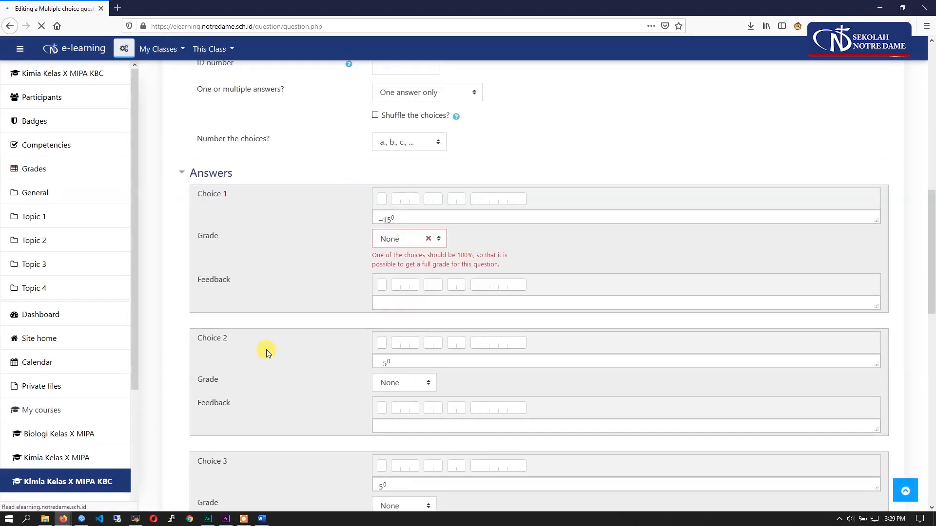
scroll(266, 349, "down", 4)
scroll(266, 350, "up", 3)
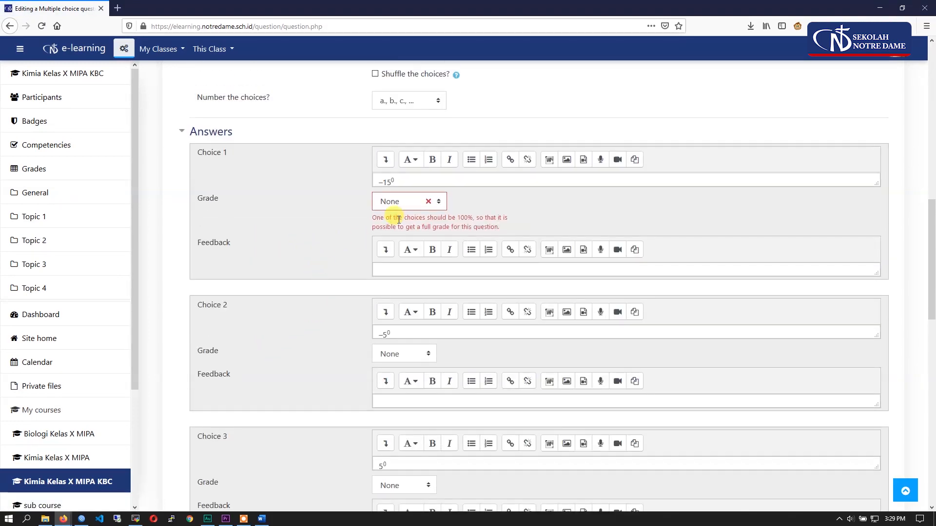
left_click_drag(511, 226, 378, 218)
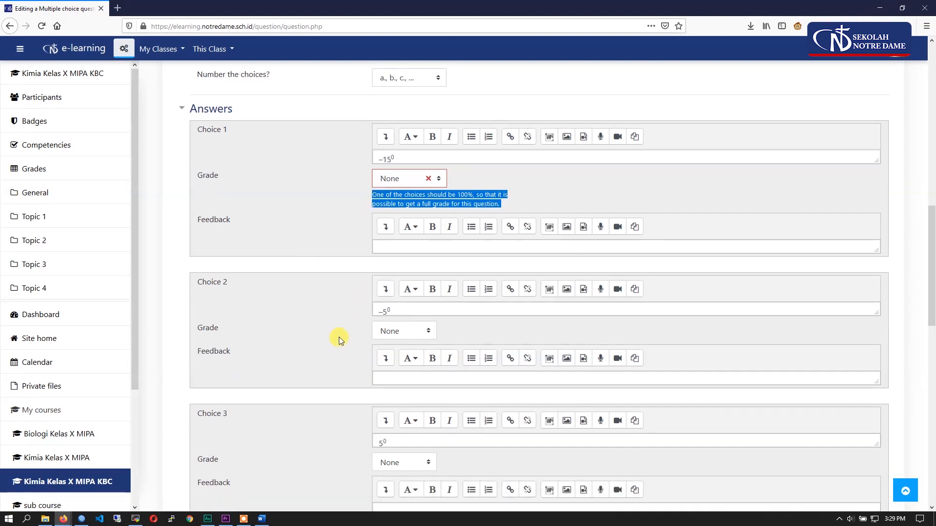
- Set the grade of Choice 2, –5⁰, to 100% and check the grades of the other choices
scroll(341, 317, "down", 1)
left_click(390, 281)
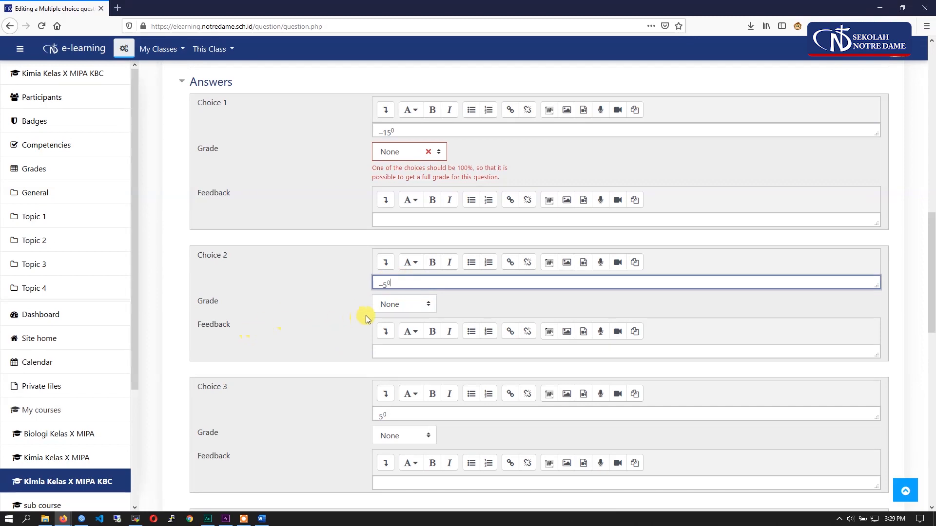
left_click(389, 310)
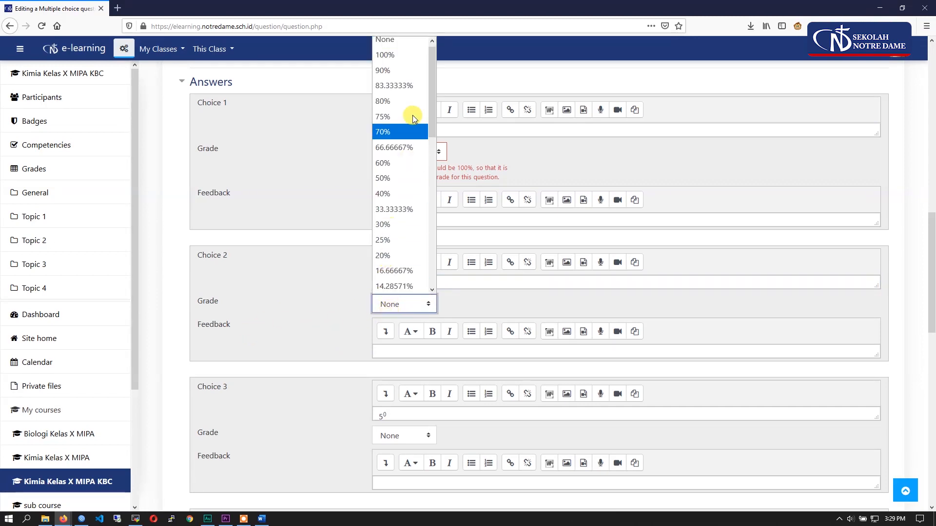
left_click(394, 57)
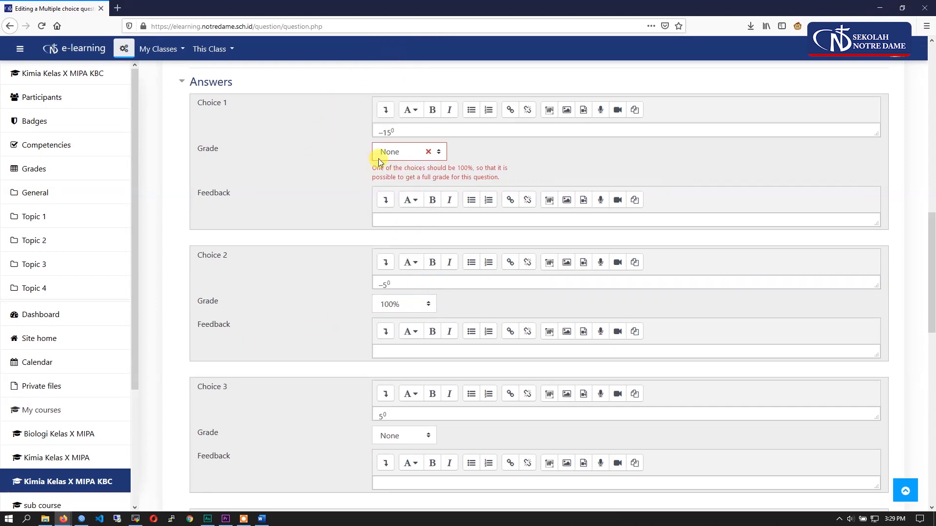
scroll(299, 264, "down", 2)
scroll(330, 344, "down", 4)
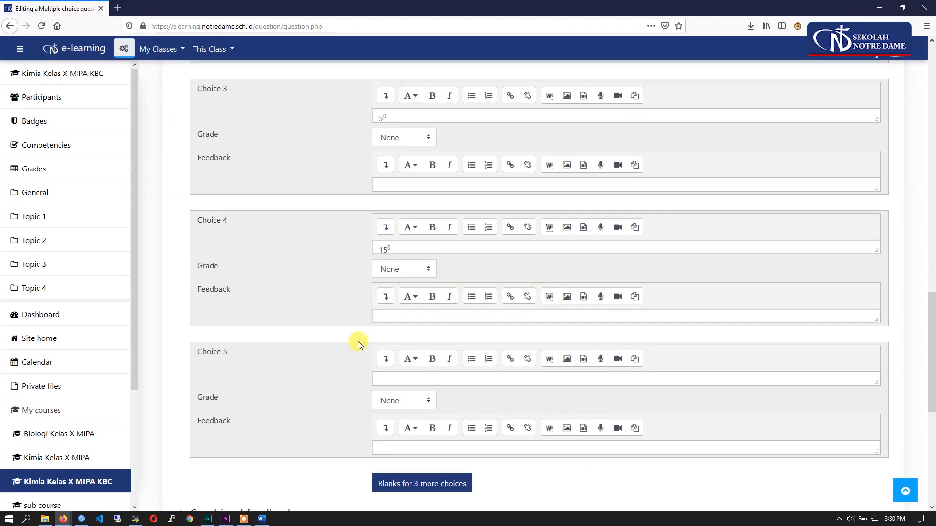
scroll(288, 379, "up", 5)
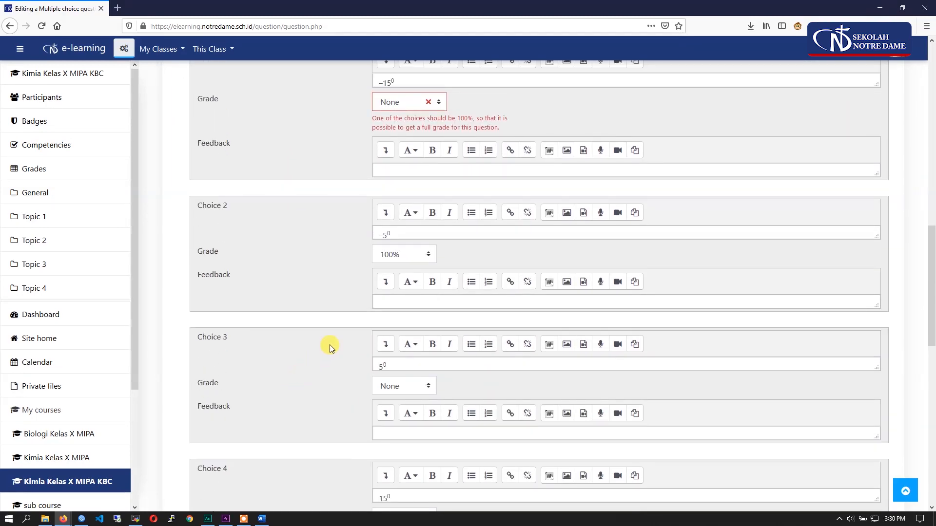
scroll(258, 268, "down", 3)
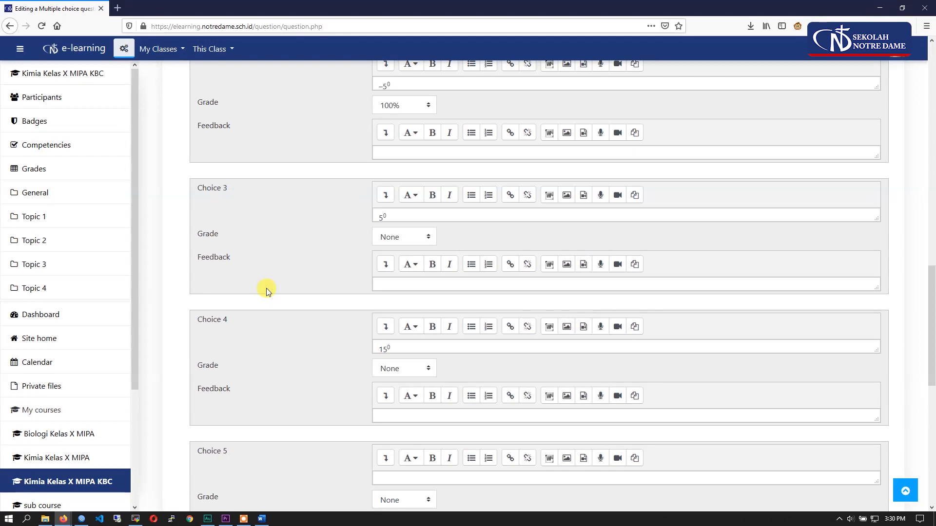
scroll(272, 282, "up", 1)
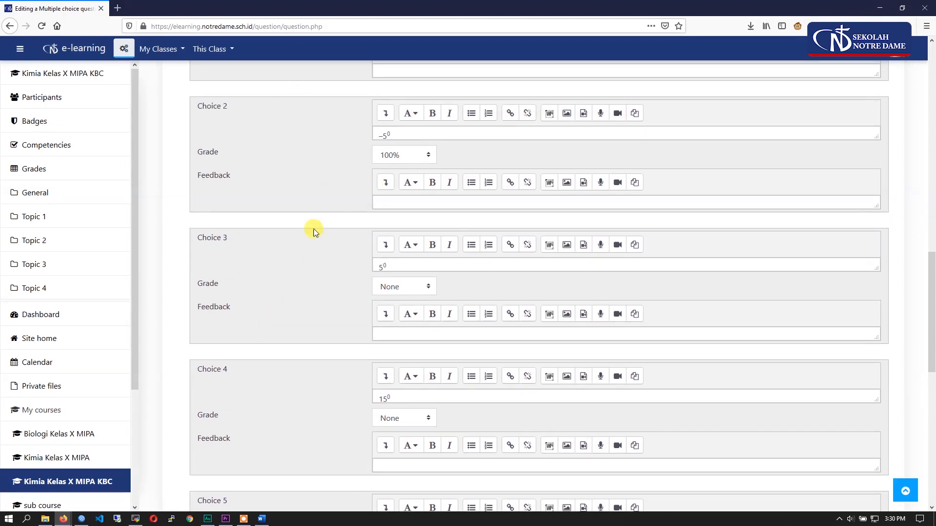
- Switch the question to Multiple answers allowed and set the grades of Choice 2 and Choice 3 to 50% each
scroll(332, 309, "up", 8)
left_click(401, 250)
left_click(406, 264)
scroll(314, 364, "down", 6)
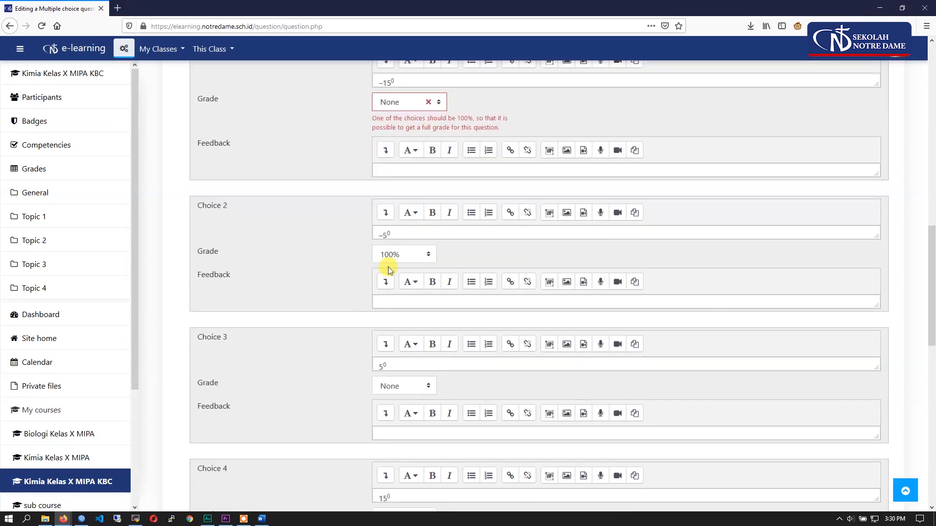
left_click(402, 255)
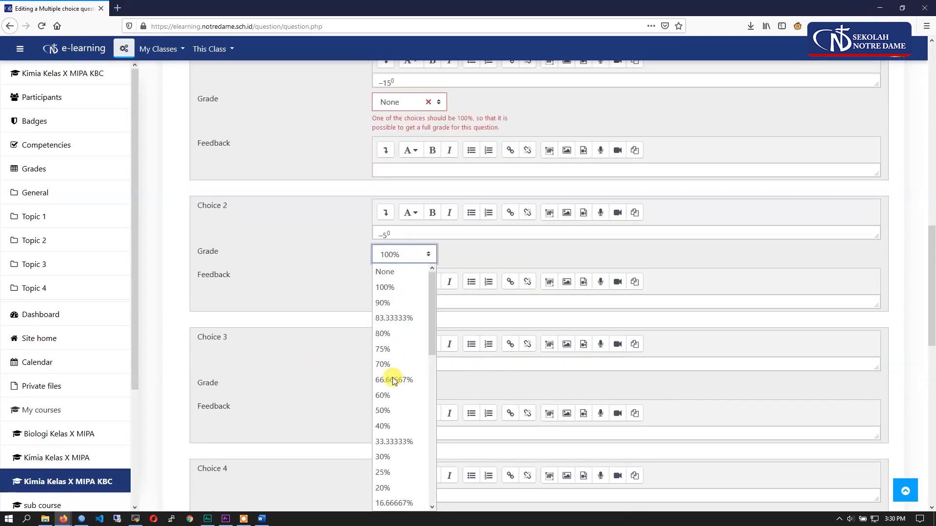
left_click(387, 409)
left_click(394, 390)
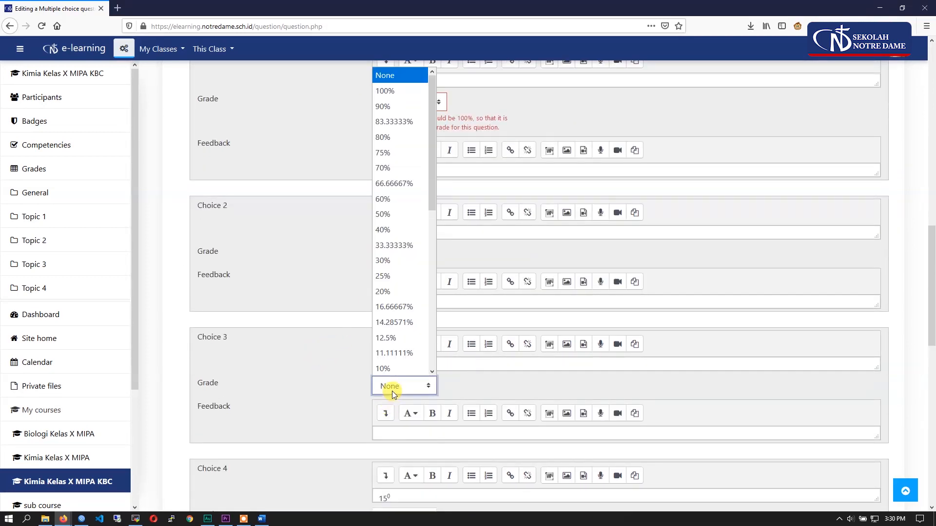
left_click(389, 217)
scroll(294, 377, "down", 2)
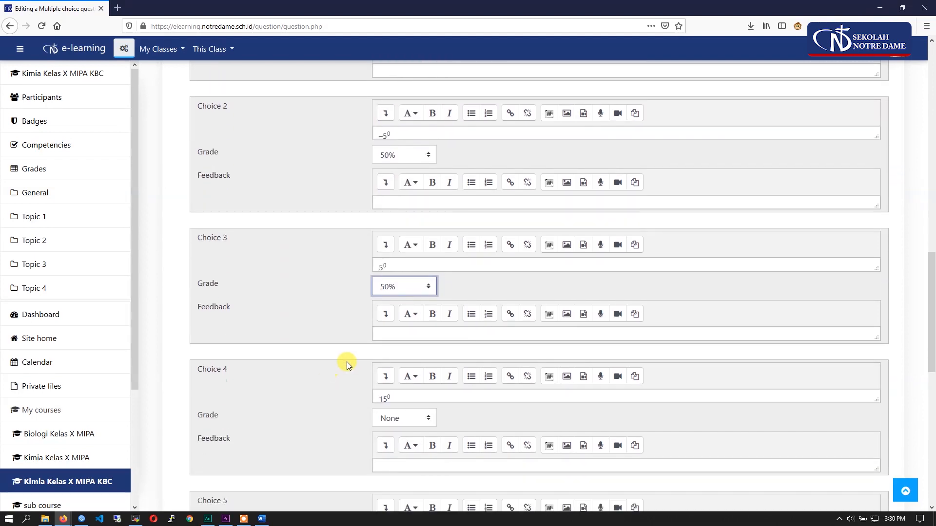
- Set Choice 3's grade back to None, Choice 2's to 100%, and the question back to One answer only
left_click(397, 288)
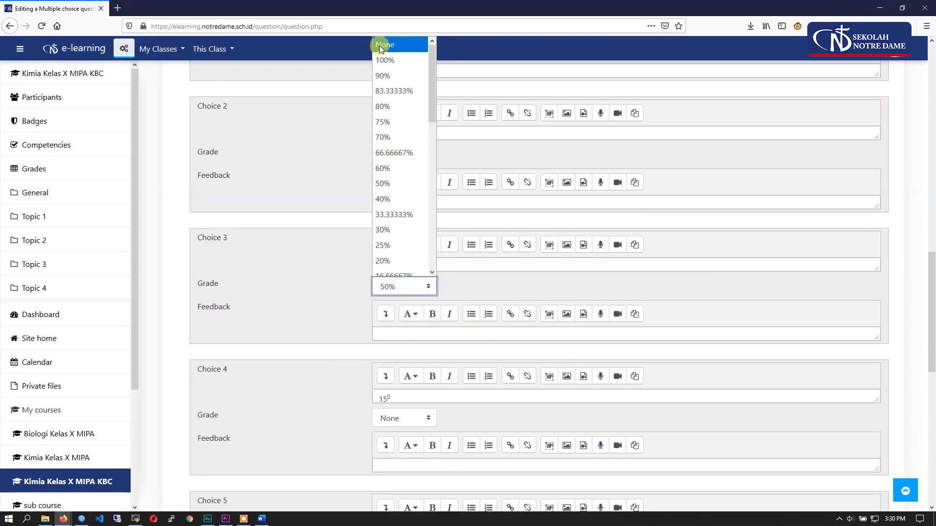
left_click(380, 45)
left_click(395, 155)
left_click(396, 174)
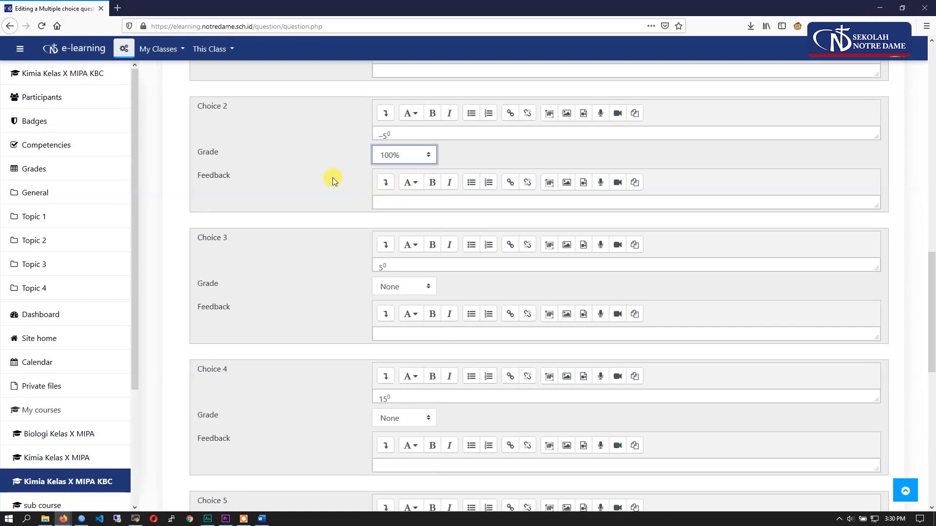
scroll(312, 259, "up", 5)
scroll(311, 260, "up", 1)
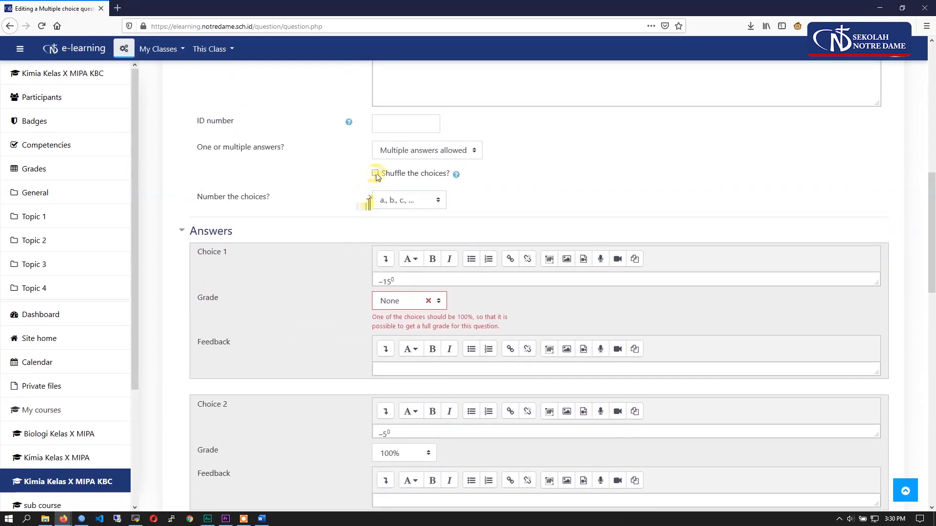
left_click(390, 150)
left_click(397, 183)
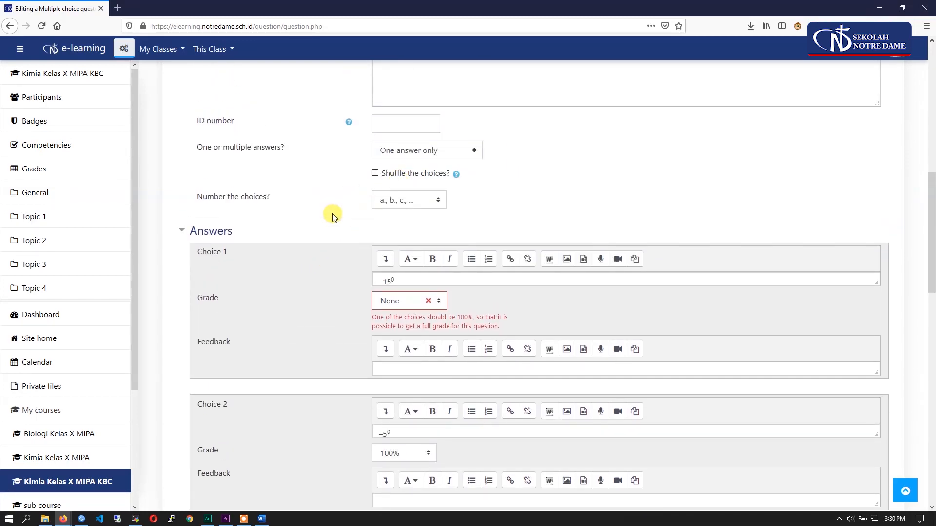
- Save the changes to the multiple choice question
scroll(331, 214, "down", 12)
scroll(321, 269, "down", 4)
left_click(390, 304)
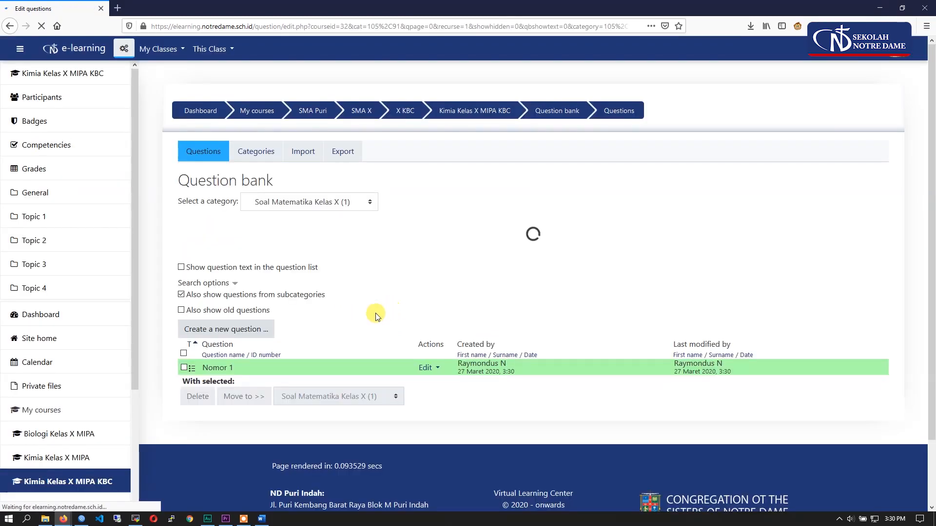
- Start creating another Multiple choice question in the Soal Matematika Kelas X question bank
scroll(355, 312, "down", 1)
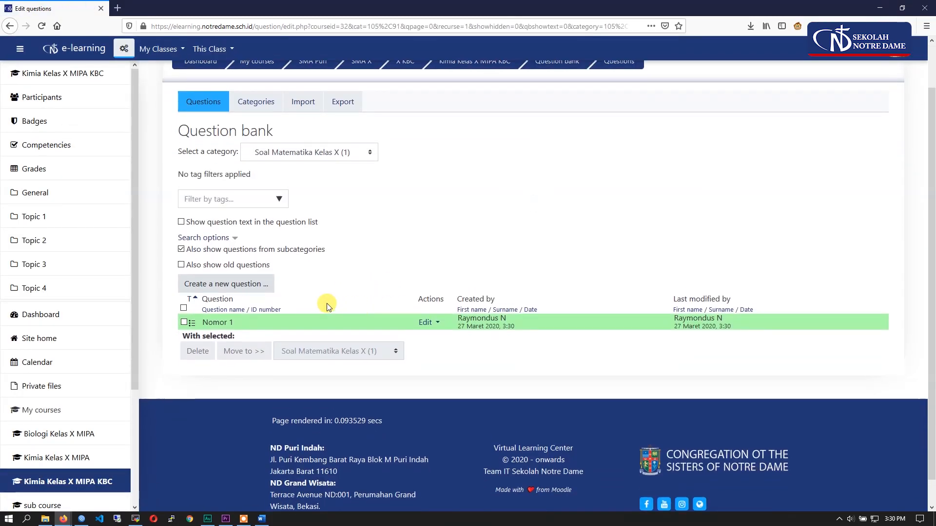
left_click(248, 285)
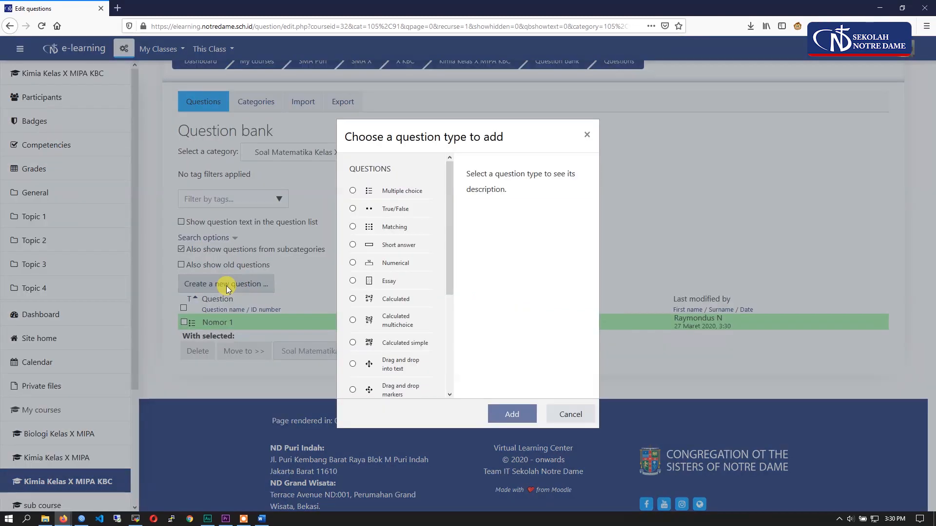
left_click(396, 191)
left_click(510, 414)
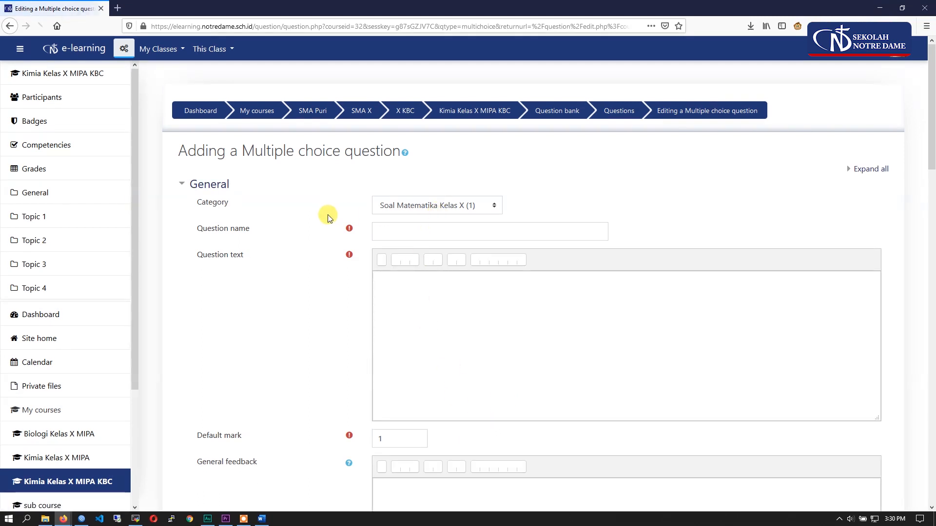
- Choose the Soal Matematika Kelas X category for the new question and name it Nomor 2
left_click(392, 209)
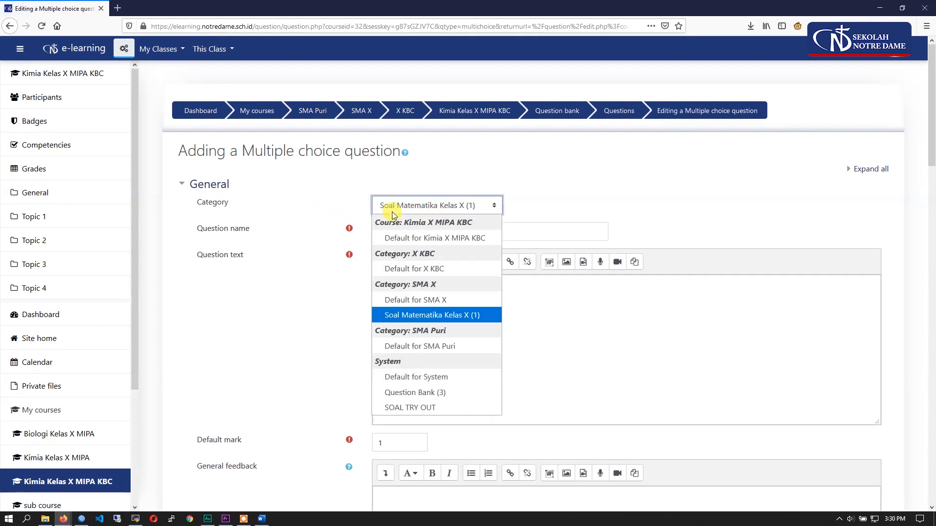
left_click(429, 313)
left_click(401, 234)
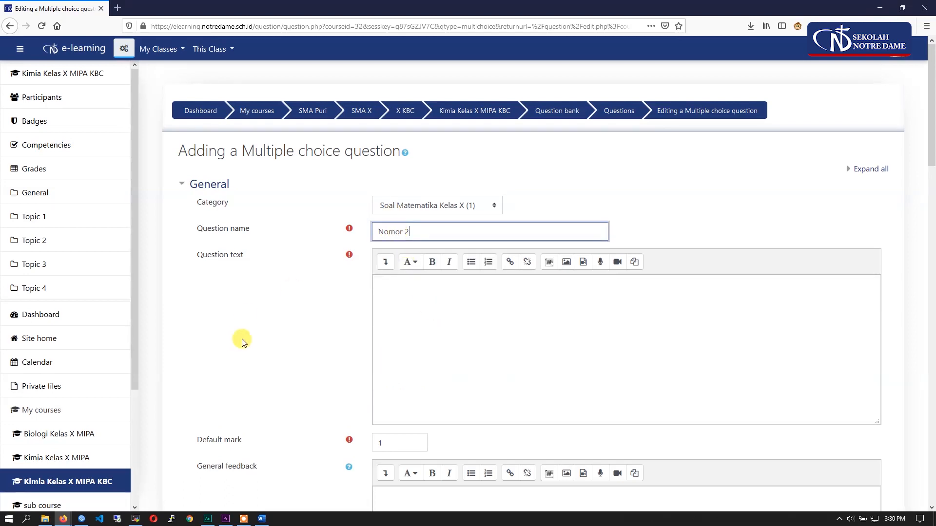
- Try copying the angle figure of question 28 from the Word document straight into the question text
scroll(235, 338, "down", 1)
left_click(261, 518)
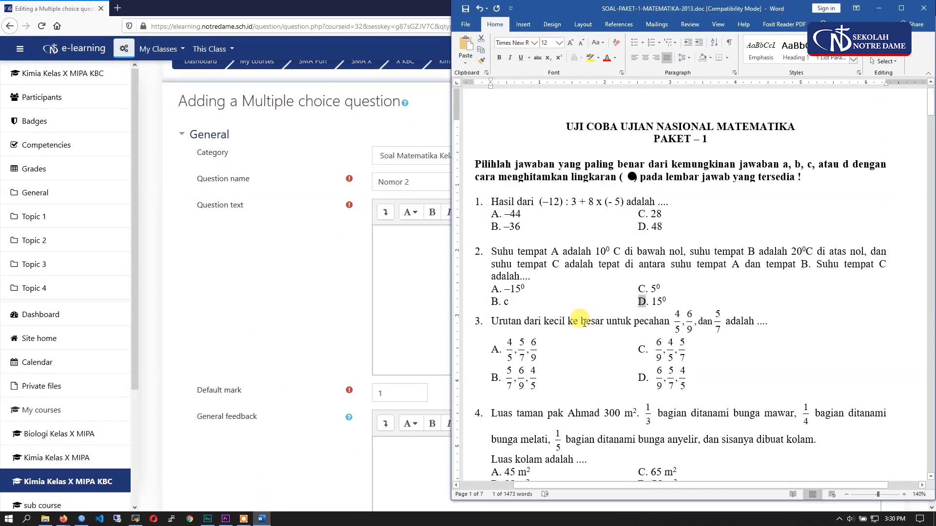
scroll(560, 313, "down", 6)
scroll(561, 313, "down", 15)
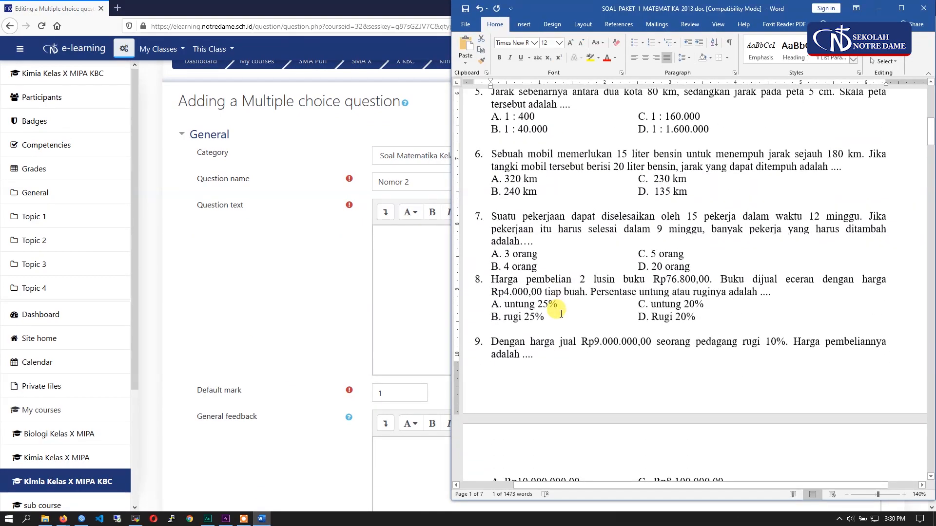
scroll(560, 313, "down", 15)
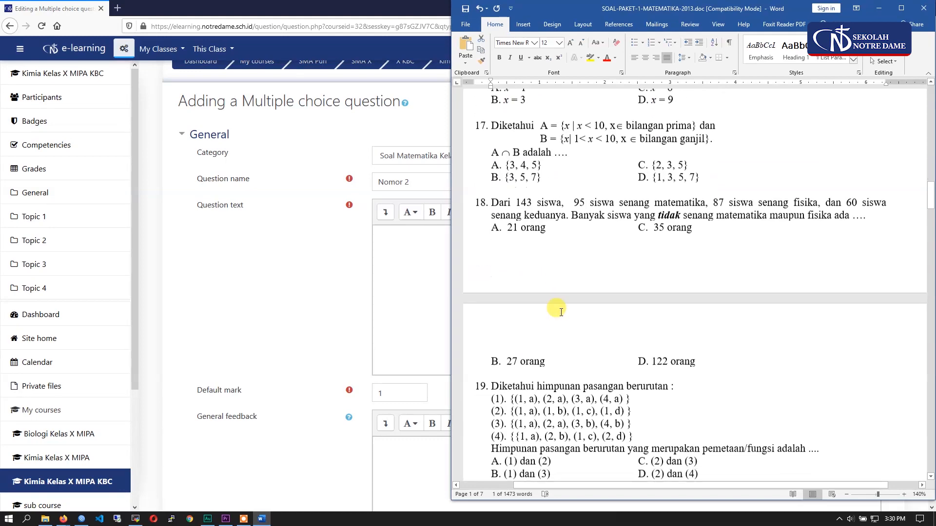
scroll(558, 316, "down", 12)
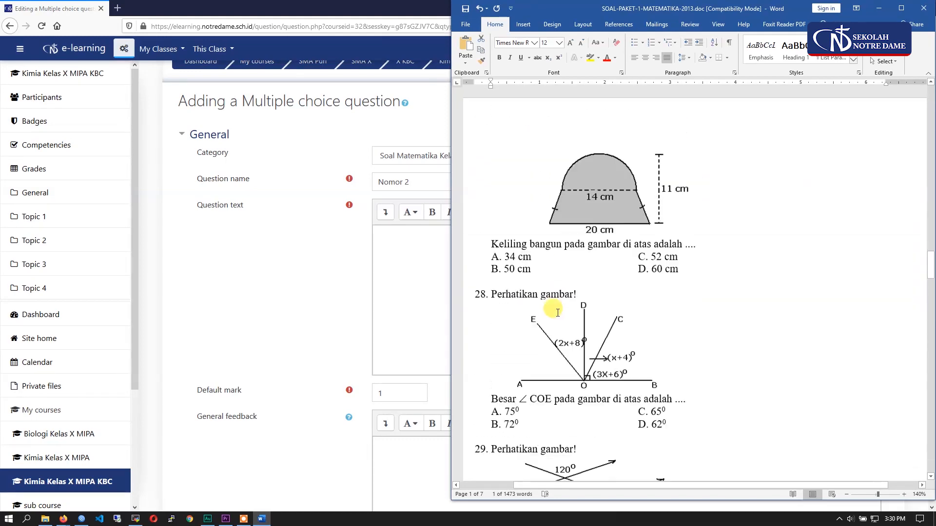
left_click(589, 222)
right_click(580, 237)
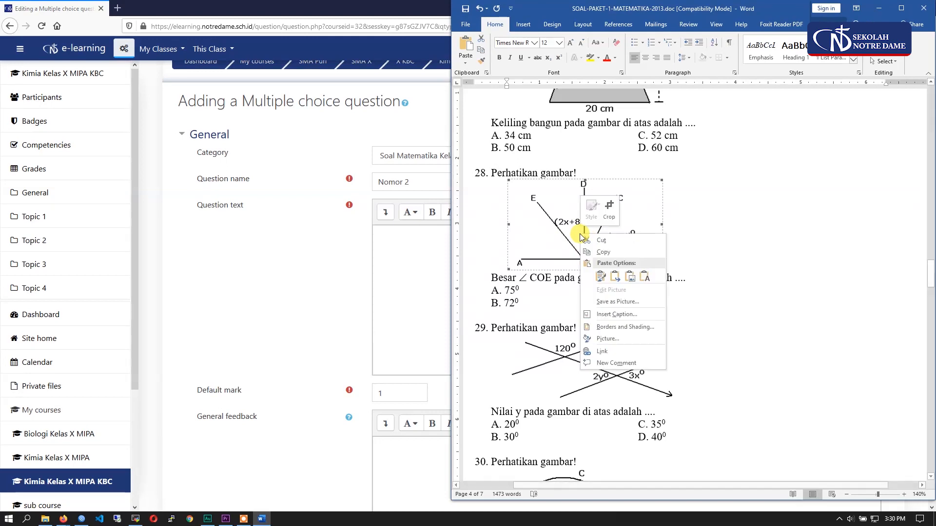
left_click(602, 251)
right_click(393, 255)
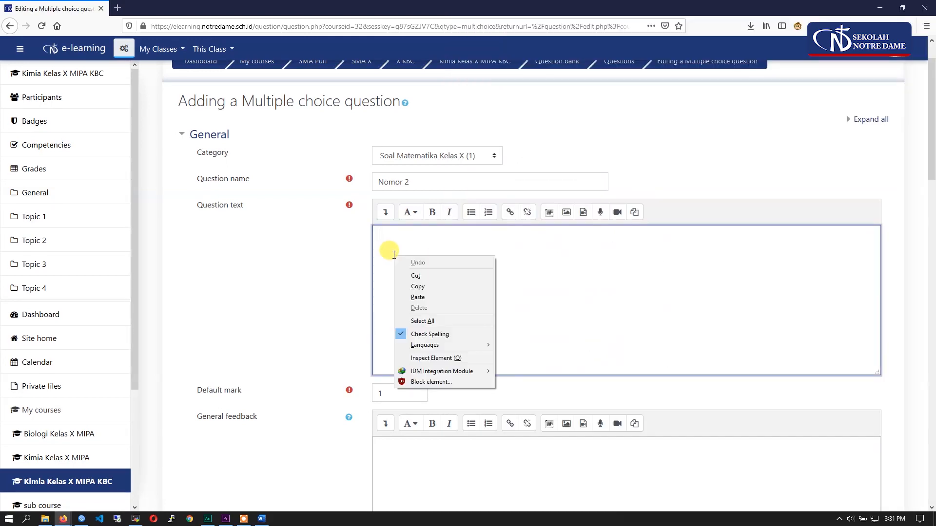
left_click(431, 300)
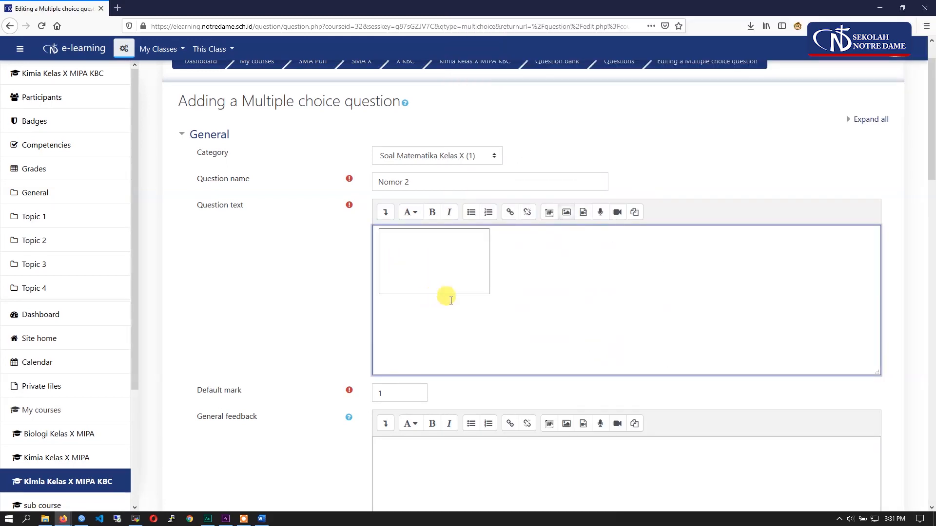
- Delete the pasted picture from the question text
left_click(472, 270)
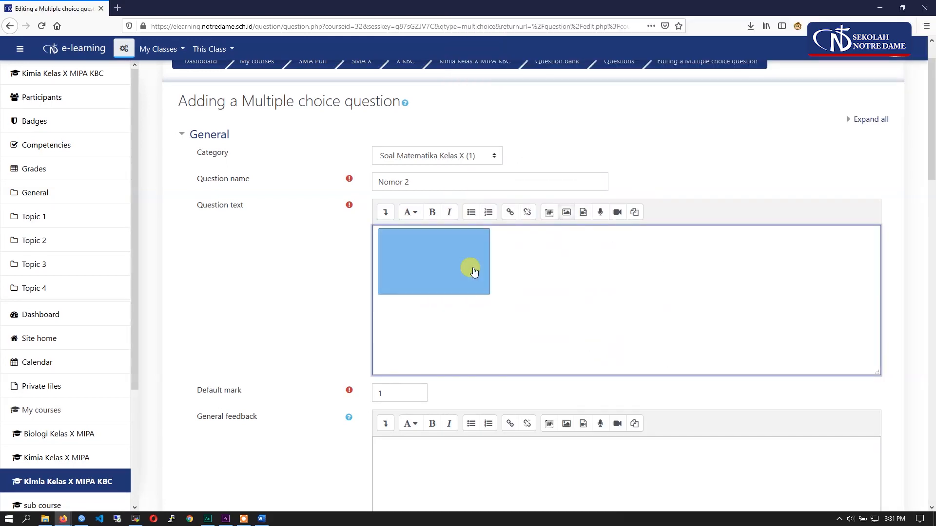
left_click(500, 281)
key("BackSpace")
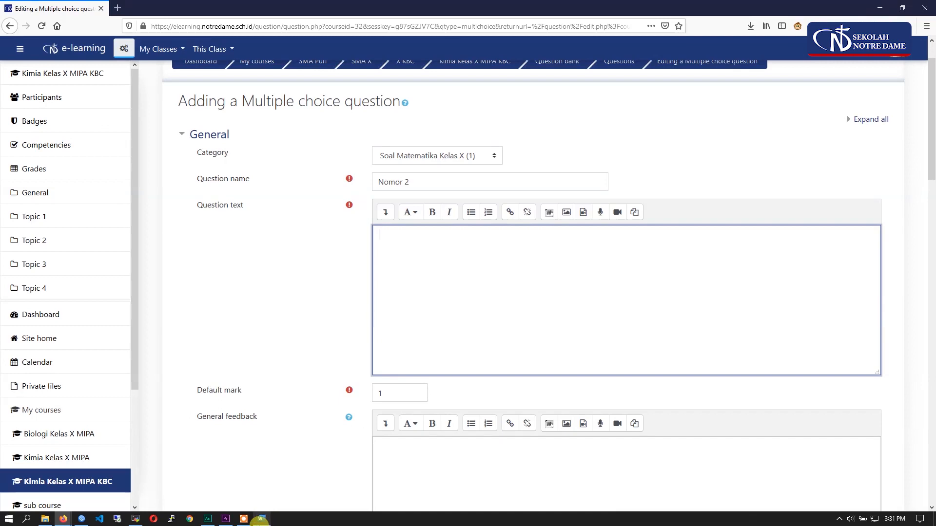
- Bring up the Word document, open Snipping Tool and capture the angle figure of question 28
left_click(261, 520)
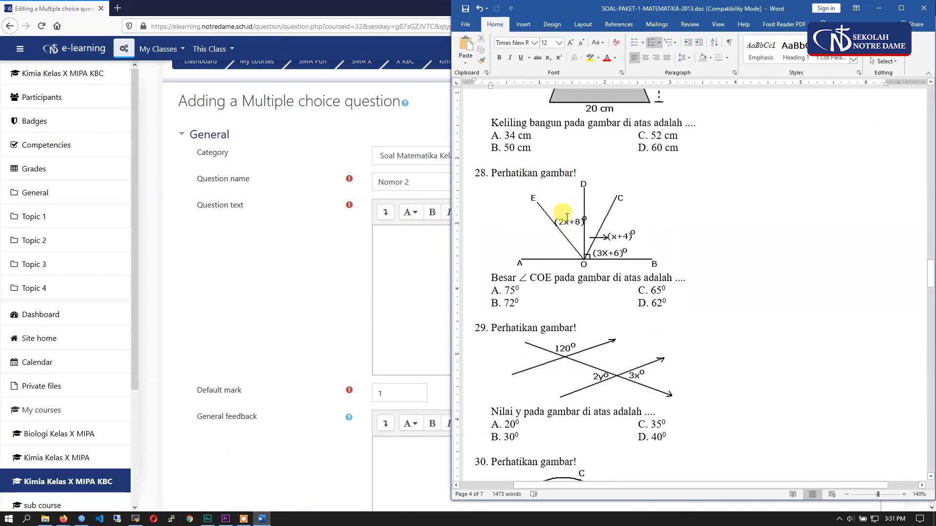
left_click(28, 521)
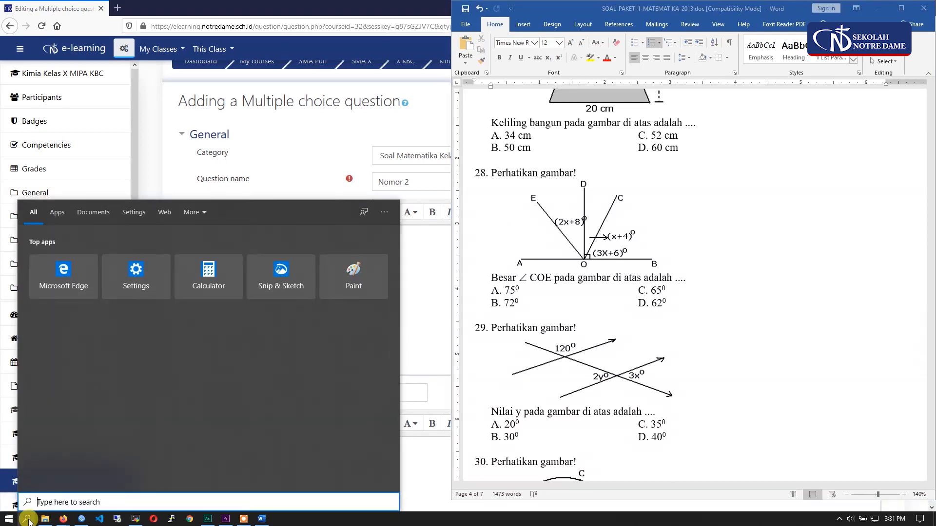
type("snip")
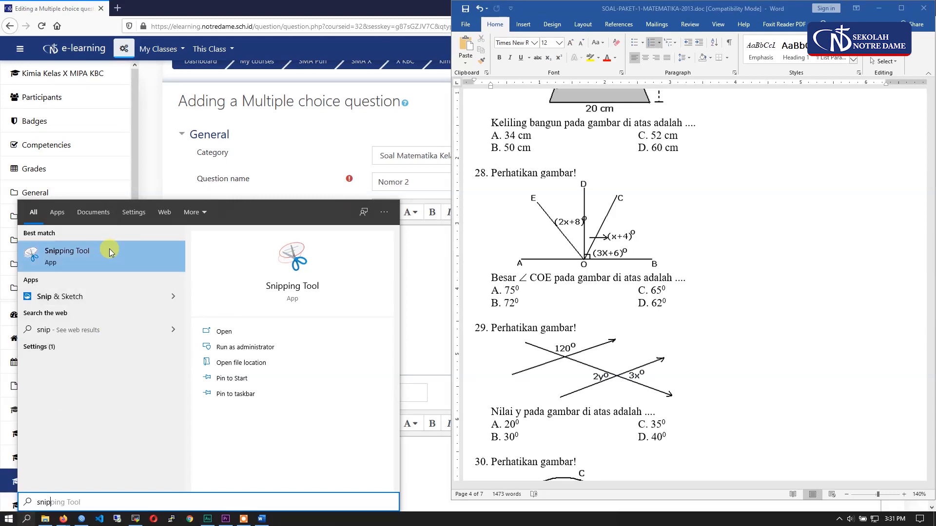
left_click(59, 254)
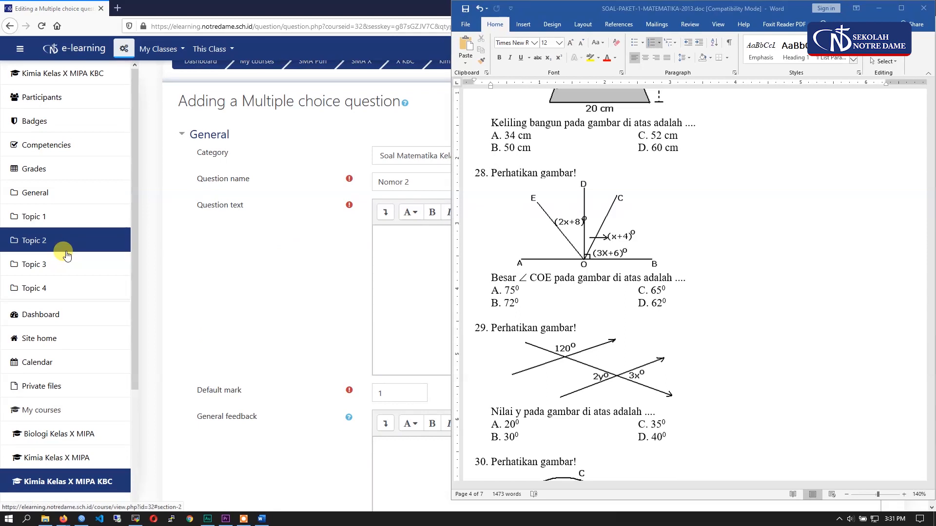
left_click_drag(456, 100, 301, 94)
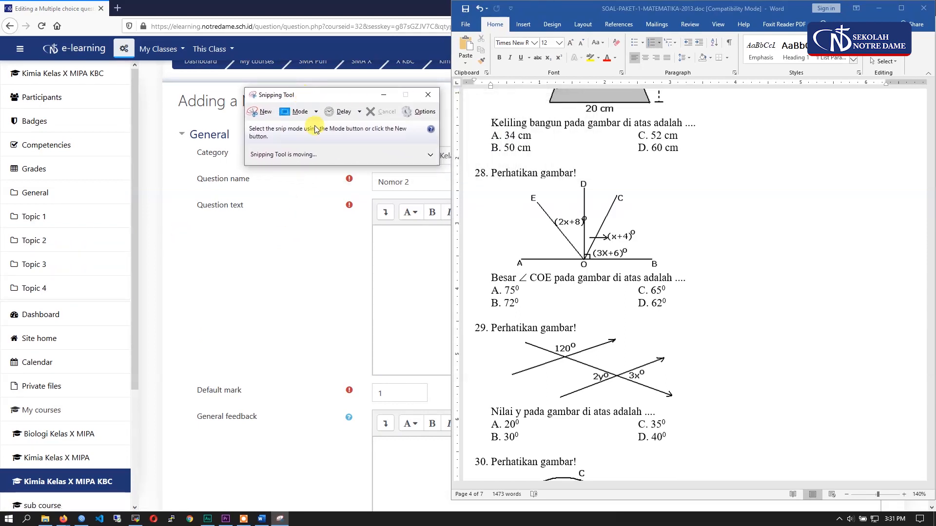
left_click(263, 117)
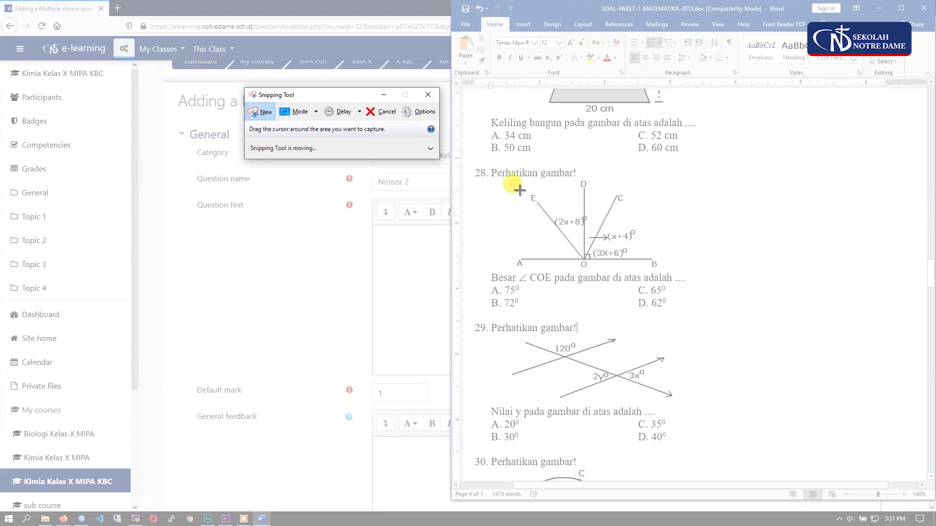
left_click_drag(492, 177, 669, 271)
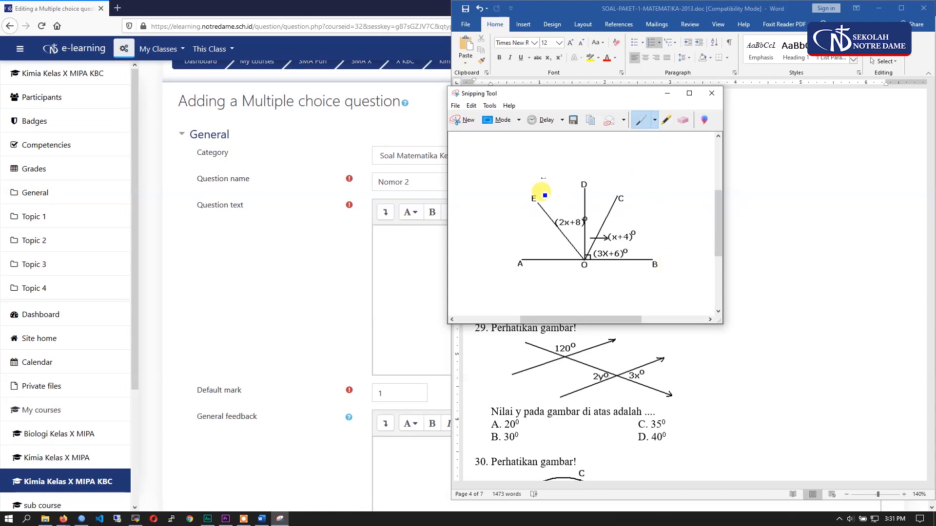
- Save the captured figure as a PNG named Soal No 2 in the Gambar folder
left_click_drag(627, 100, 340, 110)
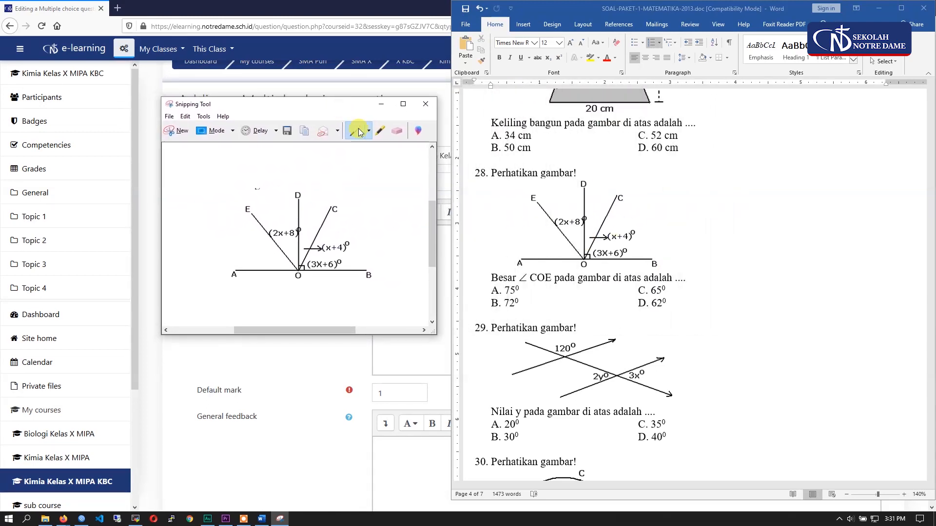
left_click(169, 117)
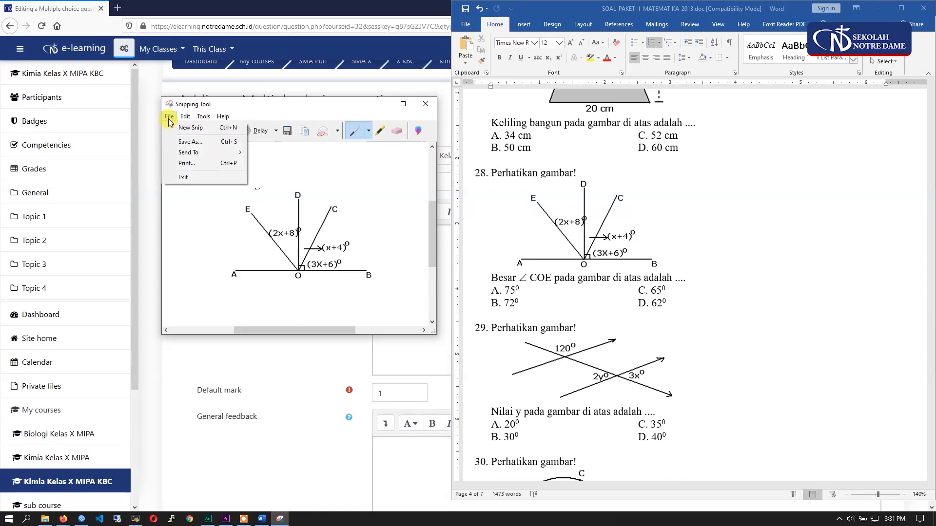
left_click(185, 142)
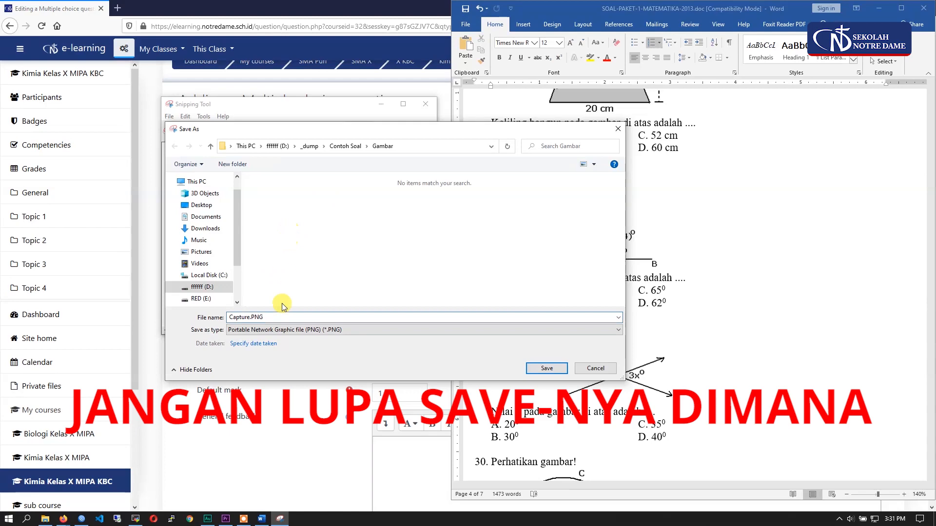
type("Soal No 2")
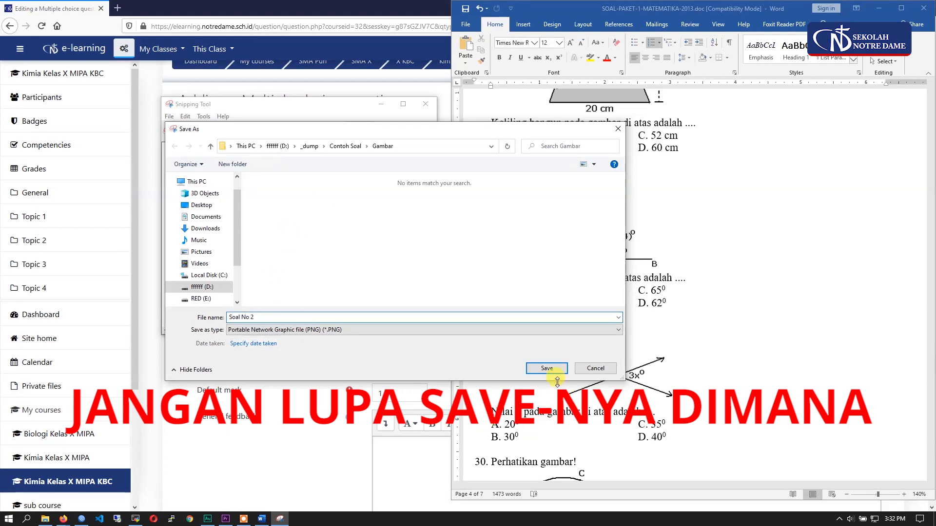
left_click(547, 368)
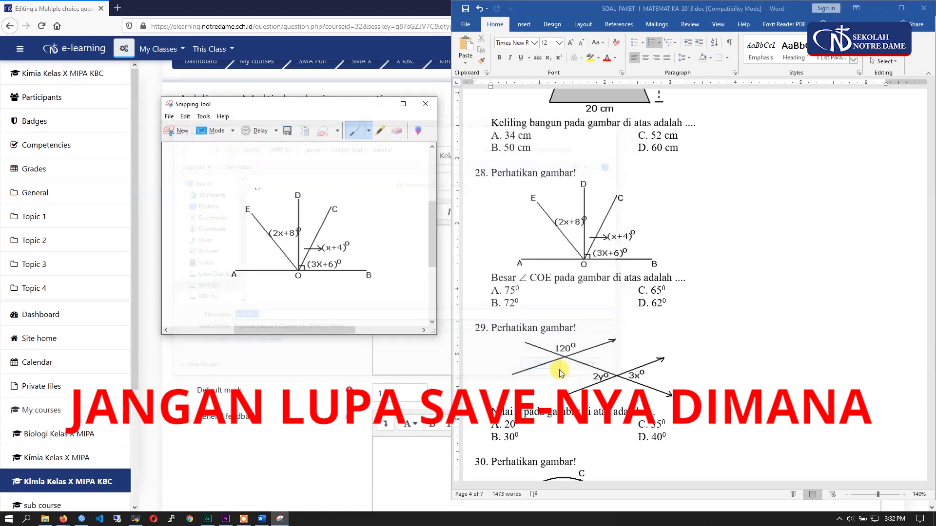
- Copy the words "Perhatikan gambar" of question 28 from the Word document into the question text
left_click(515, 175)
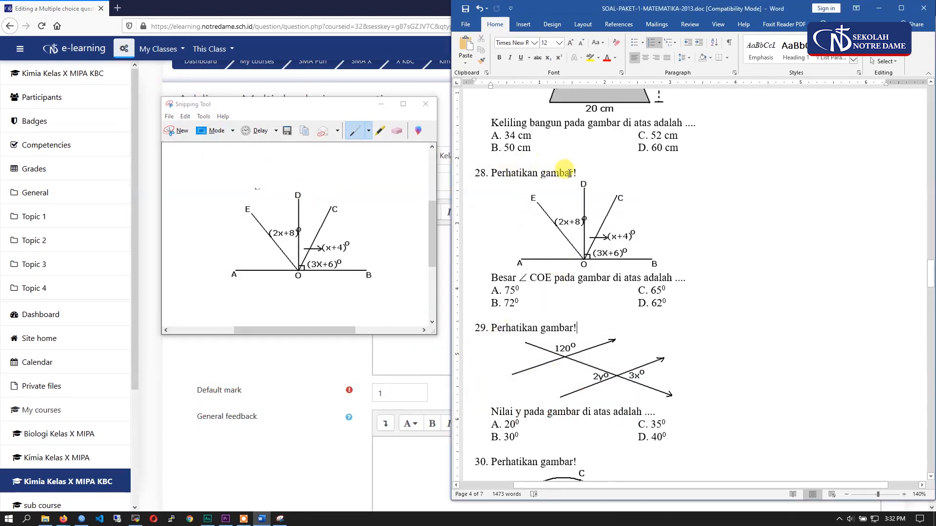
left_click_drag(576, 174, 506, 172)
right_click(507, 172)
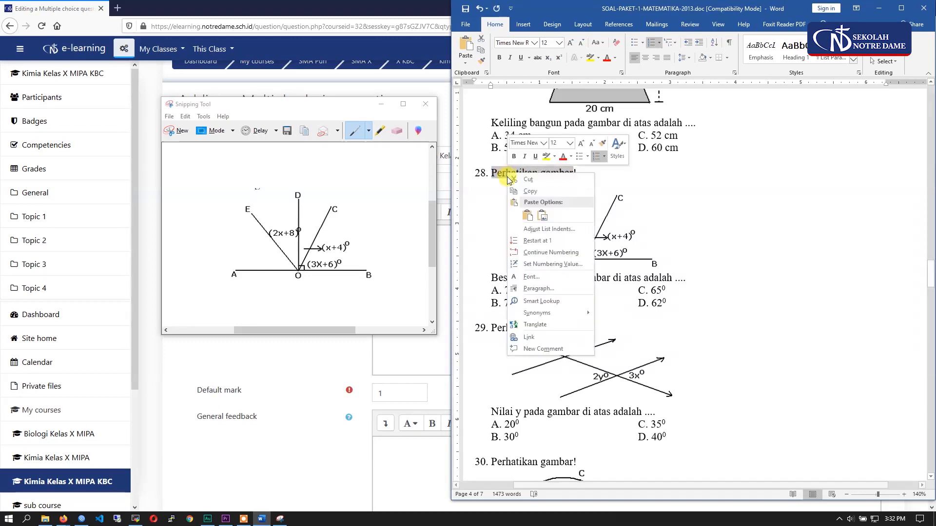
left_click(520, 195)
left_click(449, 314)
right_click(429, 254)
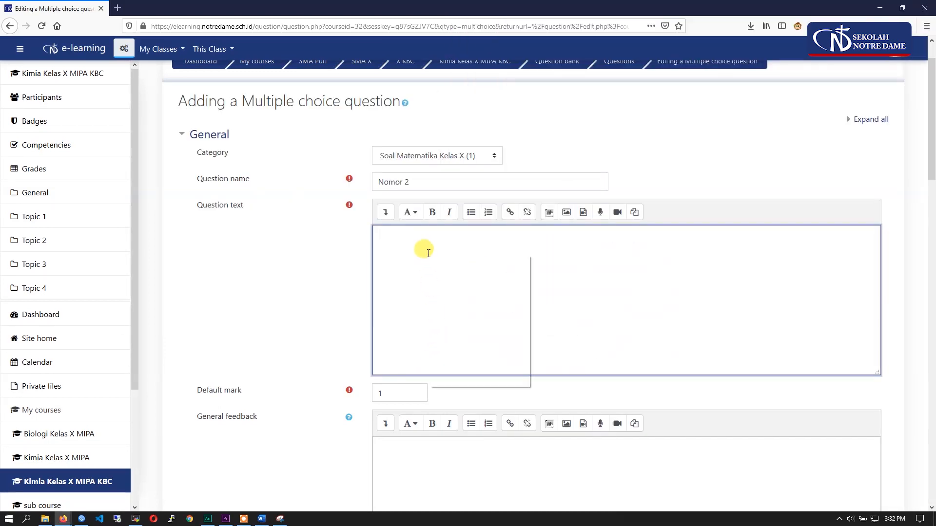
left_click(452, 296)
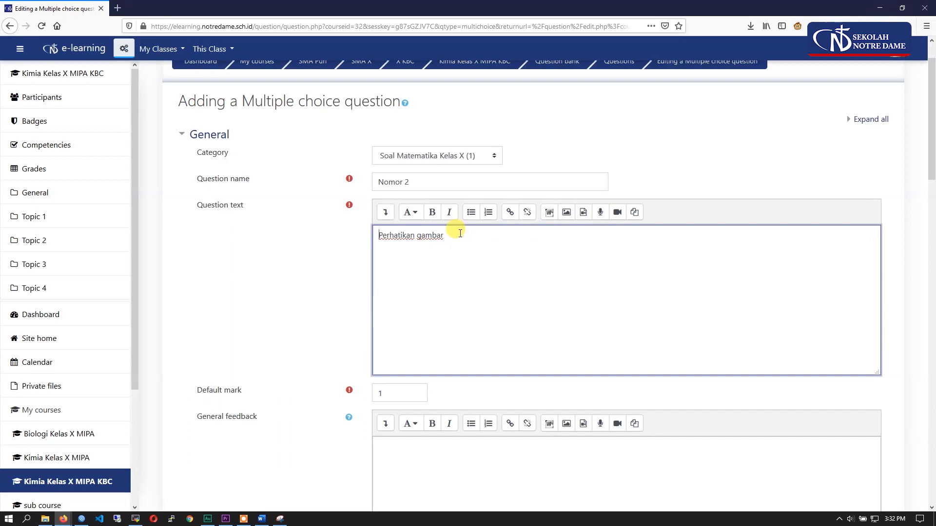
- Upload Soal No 2.PNG from the Gambar folder as an image for the question text
left_click(567, 213)
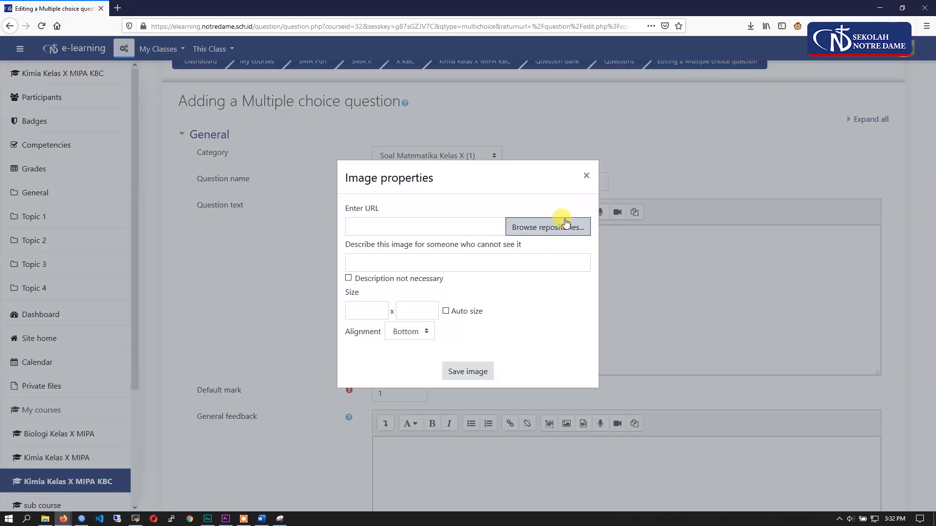
left_click(548, 230)
left_click(324, 247)
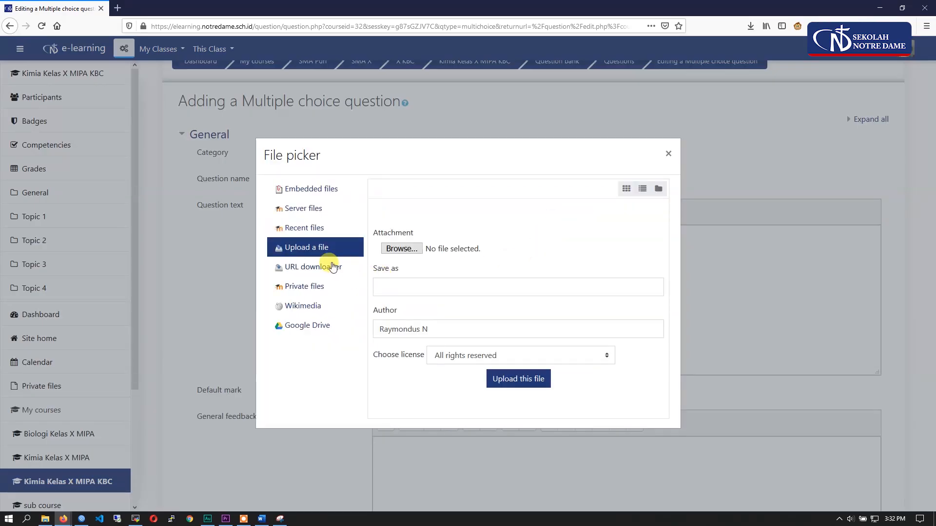
left_click(401, 250)
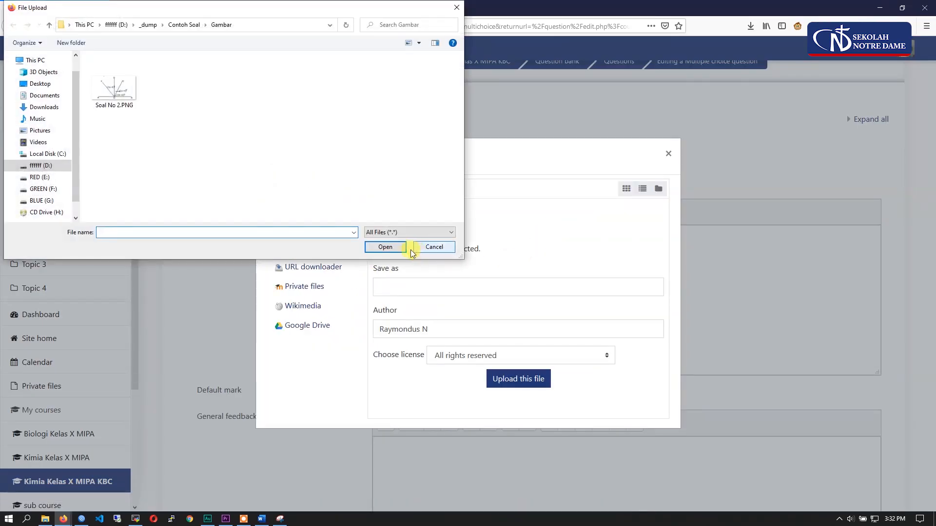
left_click(113, 92)
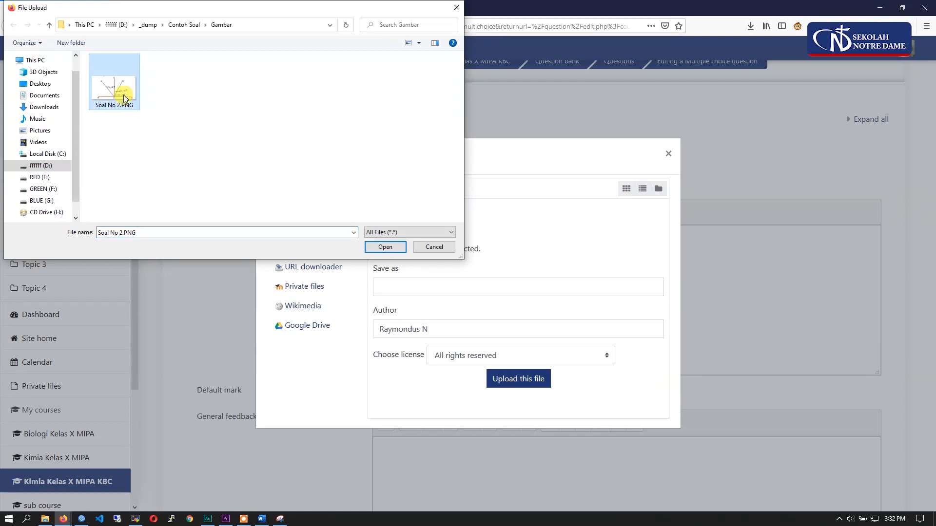
left_click(383, 247)
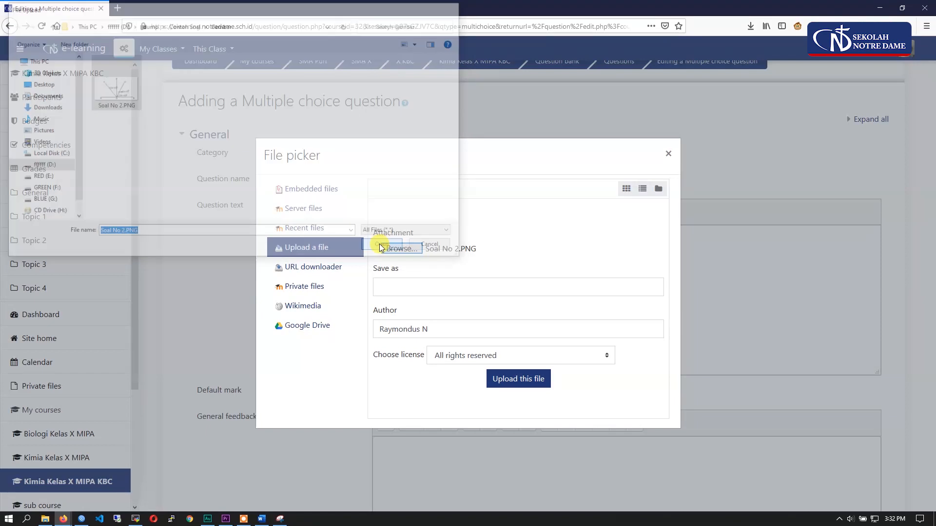
left_click(512, 382)
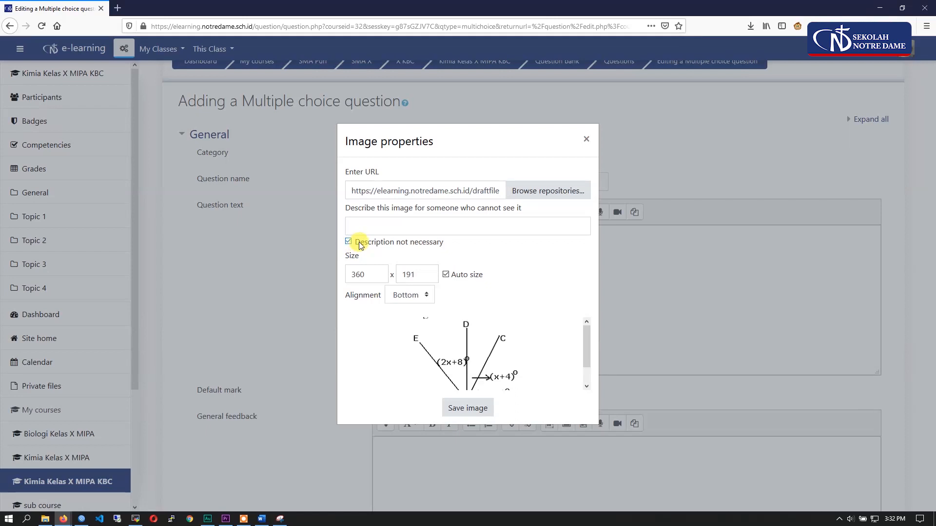
- Mark the image description as not necessary and insert the image below "Perhatikan gambar" in the question text
left_click_drag(360, 246, 451, 244)
left_click(445, 224)
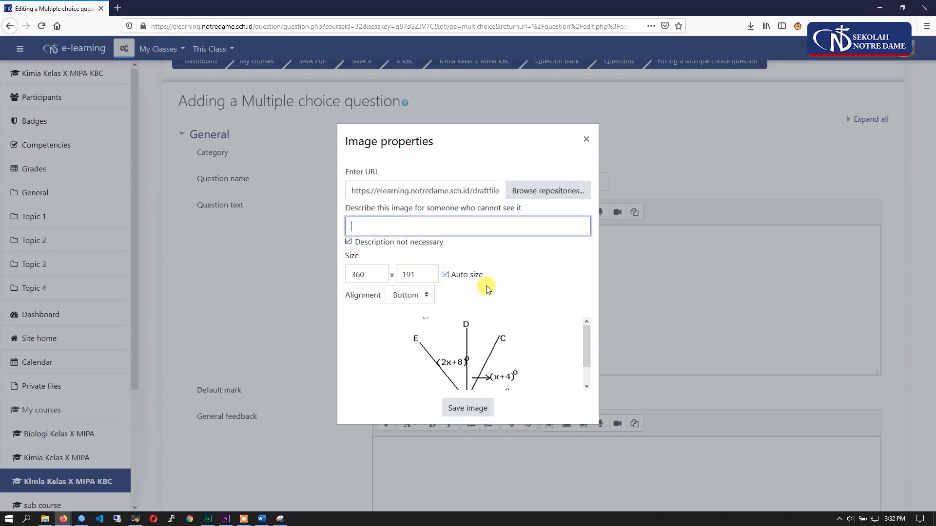
left_click(468, 408)
left_click(567, 336)
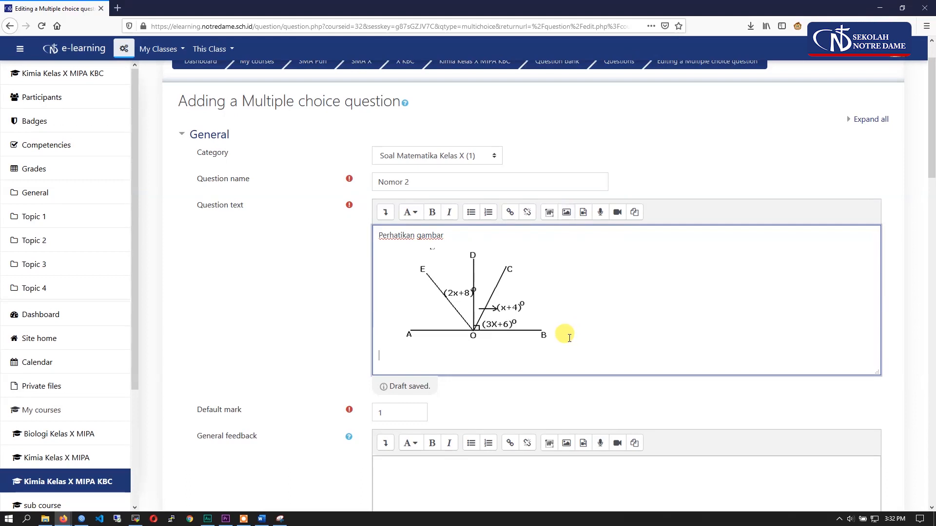
- Copy the sentence "Besar ∠ COE pada gambar di atas adalah ...." of question 28 from the Word document below the figure in the question text
left_click(261, 519)
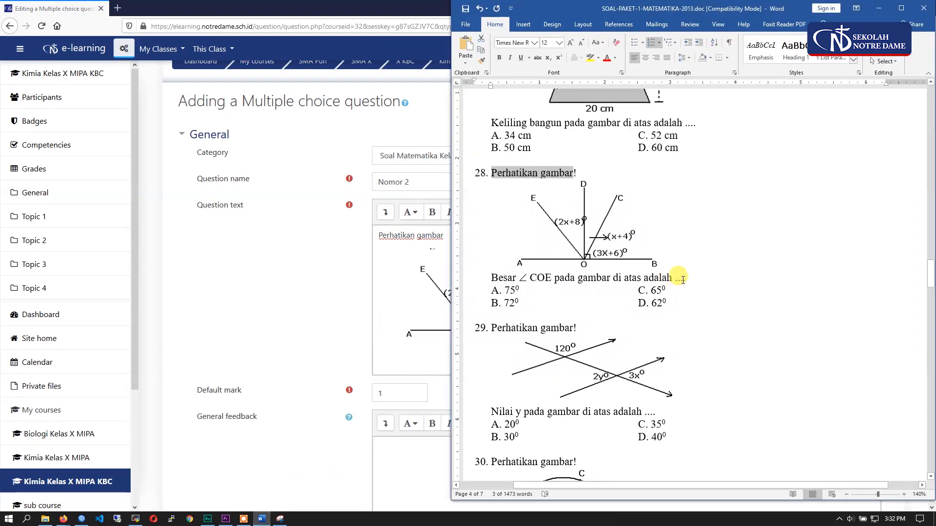
left_click_drag(690, 277, 489, 277)
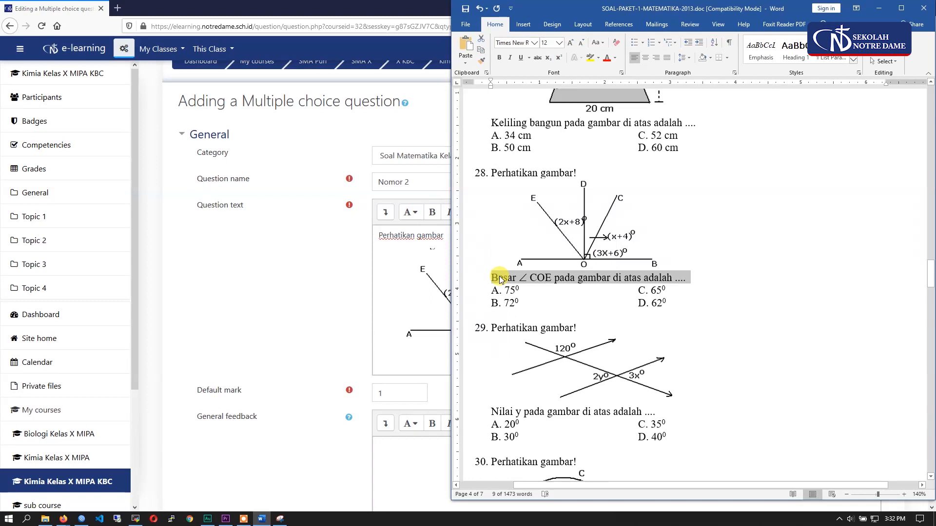
right_click(500, 276)
left_click(523, 294)
left_click(428, 349)
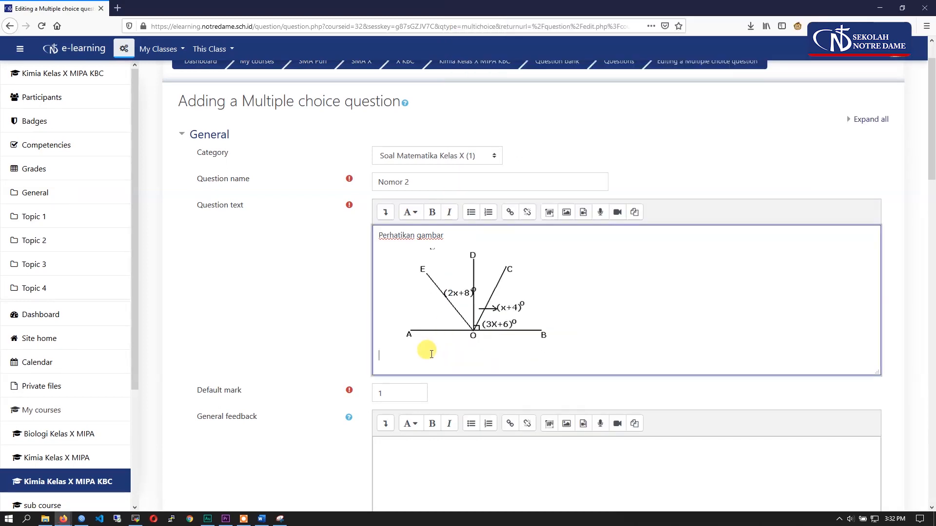
right_click(432, 355)
left_click(451, 396)
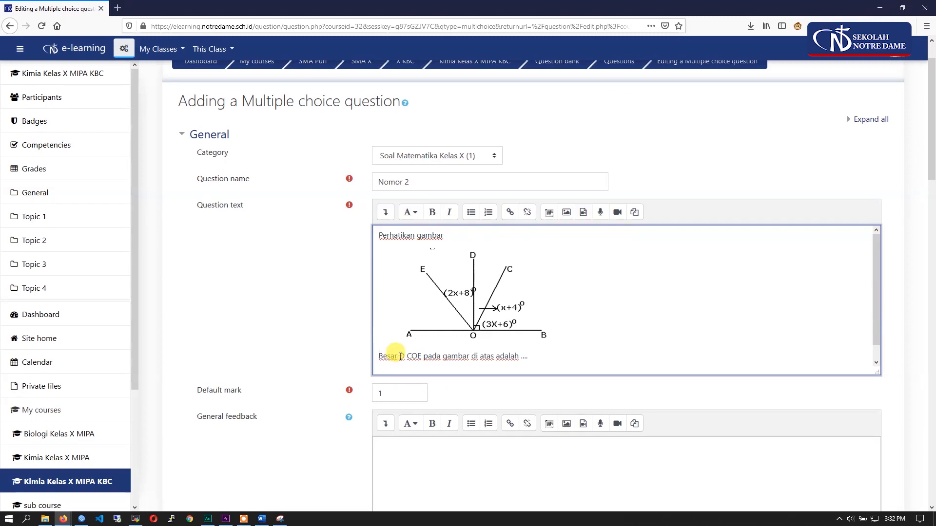
- Delete the wrongly pasted Đ character before "COE" in the question text
scroll(412, 366, "down", 1)
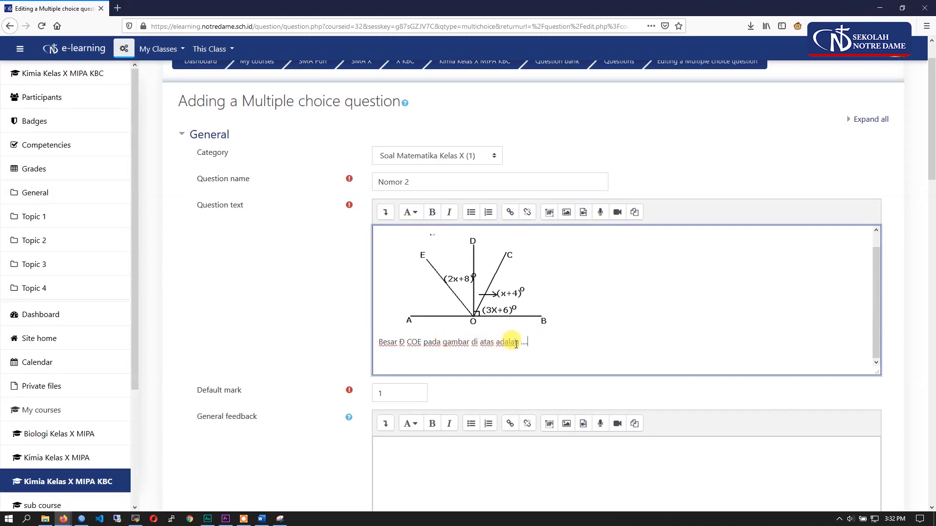
left_click(405, 342)
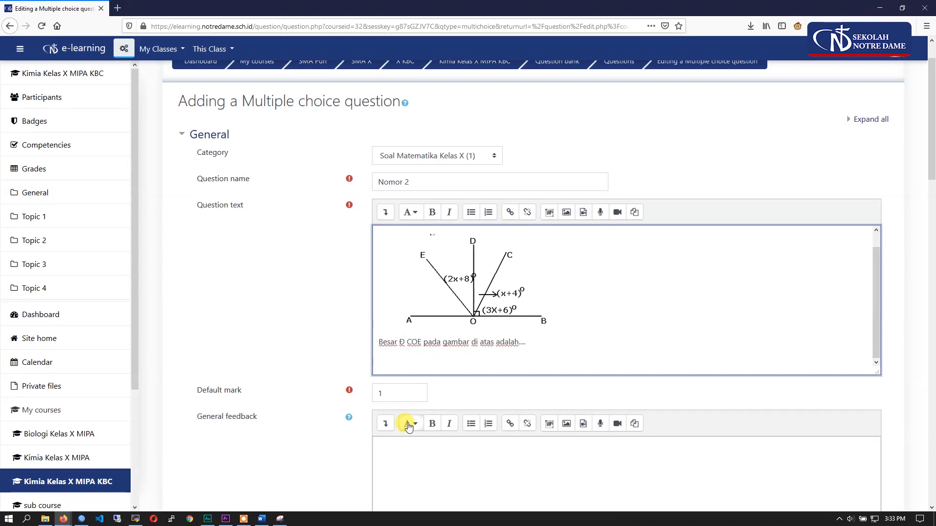
key("BackSpace")
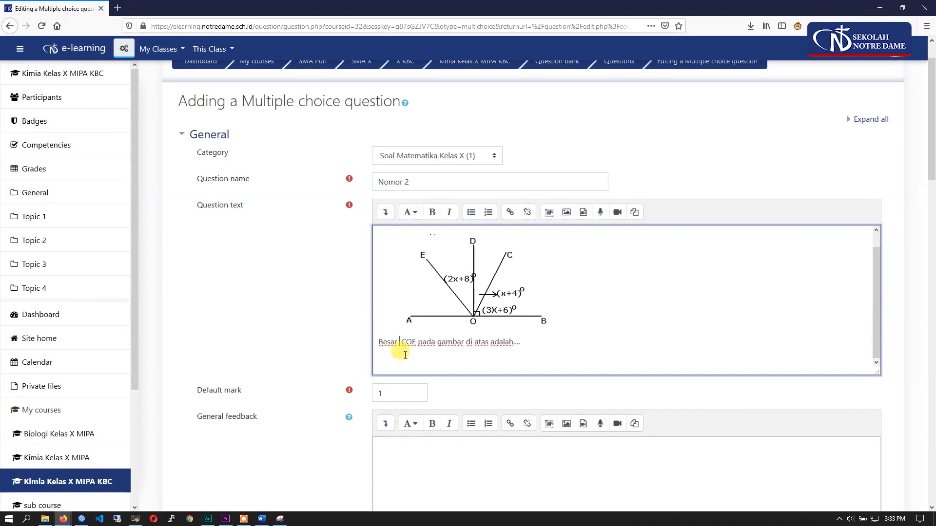
- Insert the angle symbol ∠ before "COE" in the question text with MathType and separate the two with a space
left_click(385, 213)
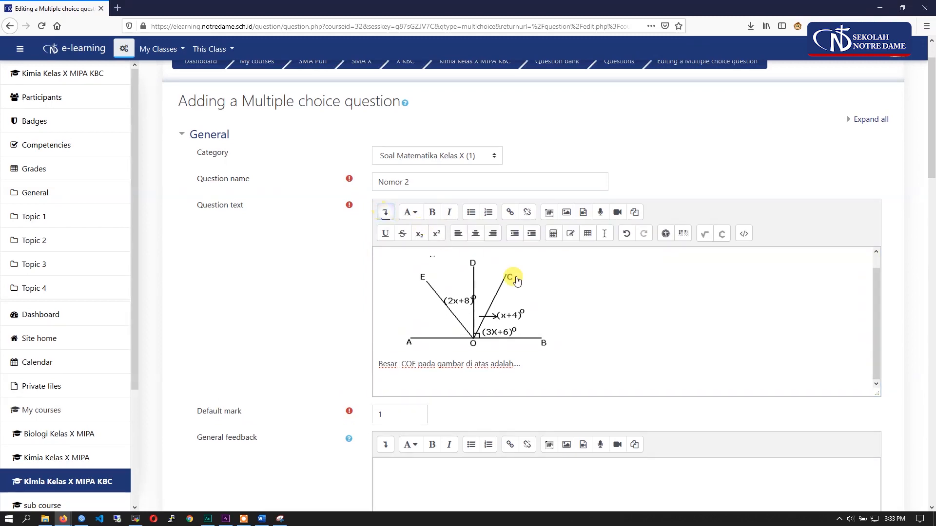
left_click(703, 239)
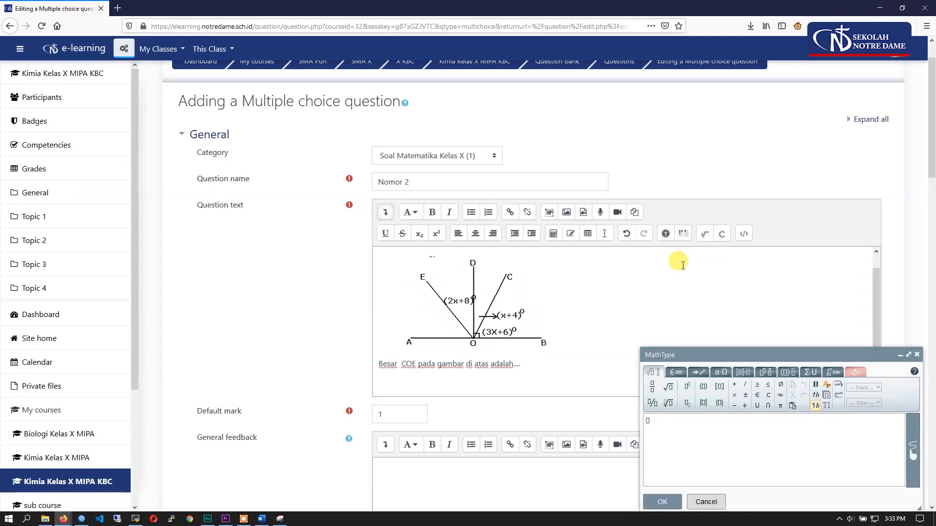
left_click(812, 374)
left_click(786, 373)
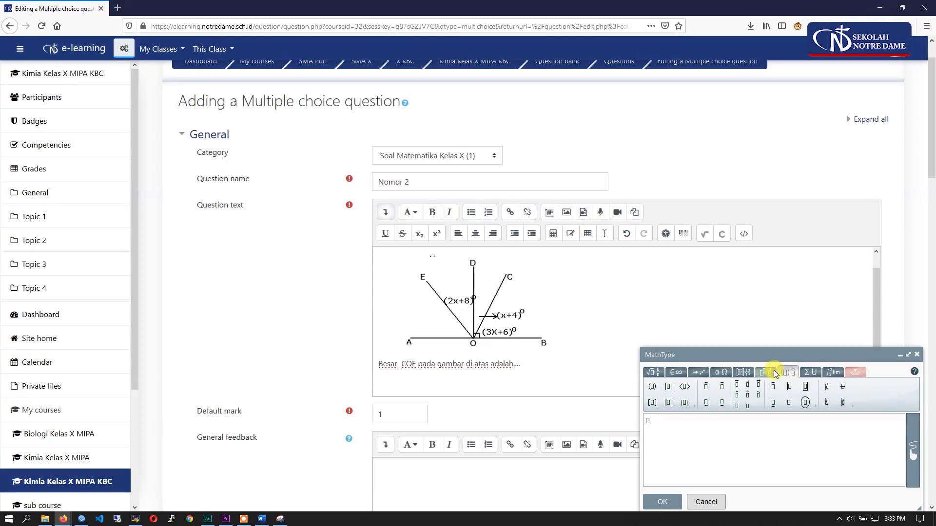
left_click(774, 371)
left_click(745, 373)
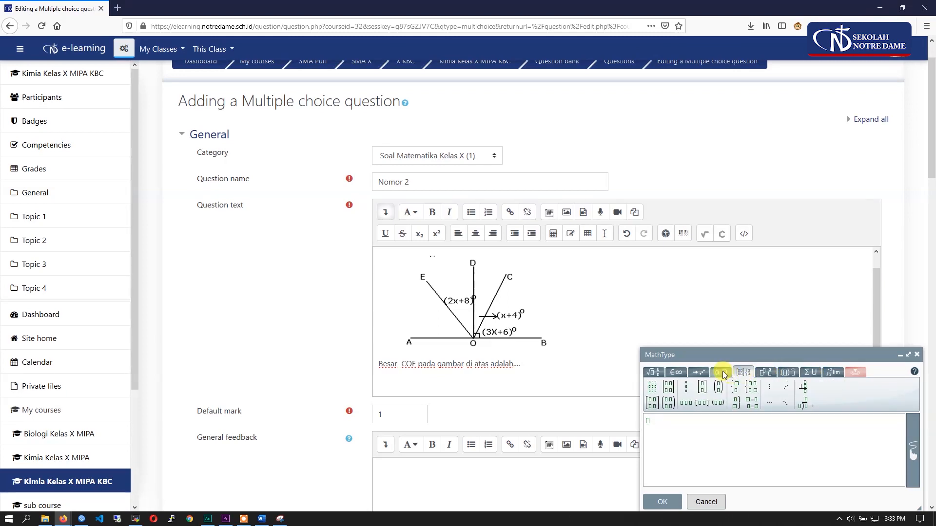
left_click(723, 374)
left_click(700, 373)
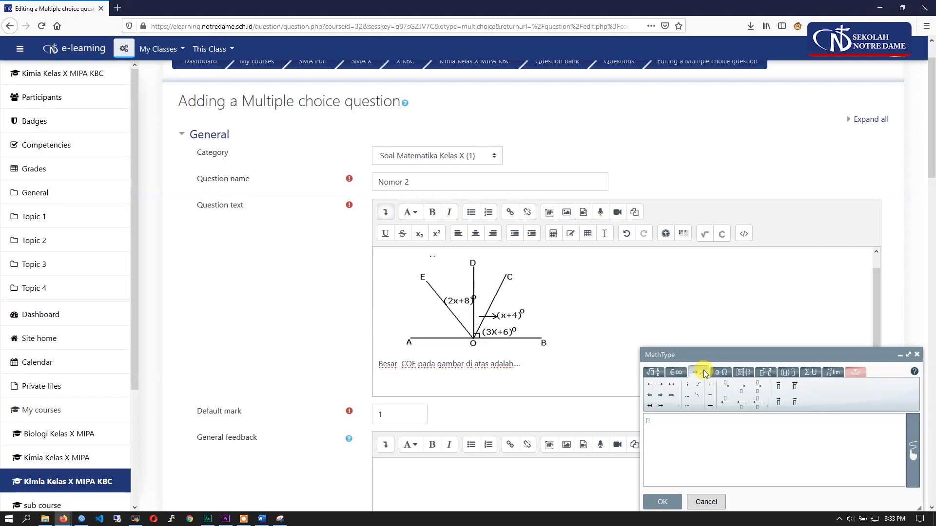
left_click(677, 376)
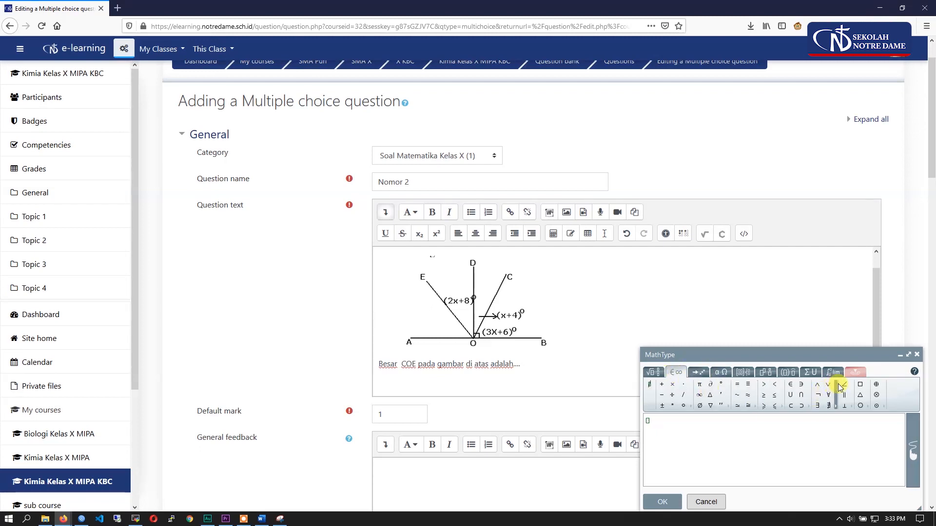
left_click(661, 506)
scroll(484, 438, "down", 3)
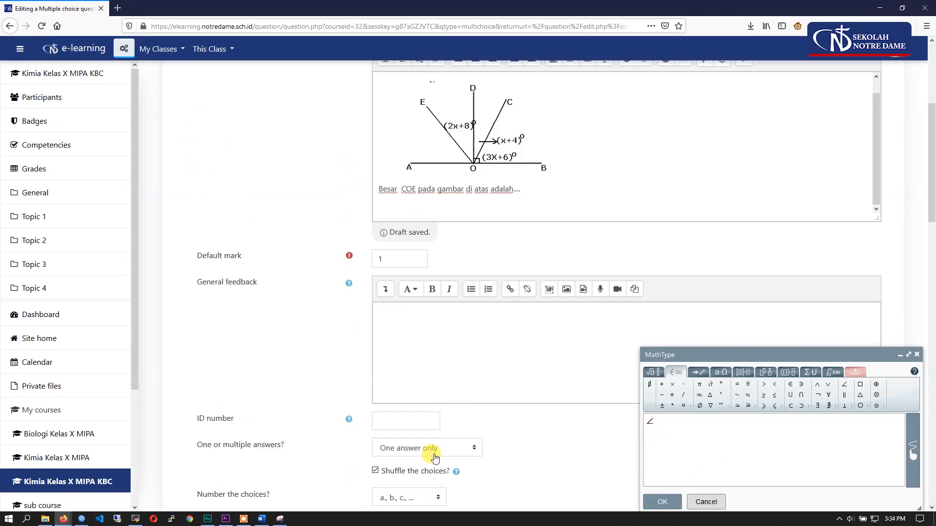
scroll(484, 437, "down", 1)
scroll(343, 330, "up", 3)
left_click(407, 315)
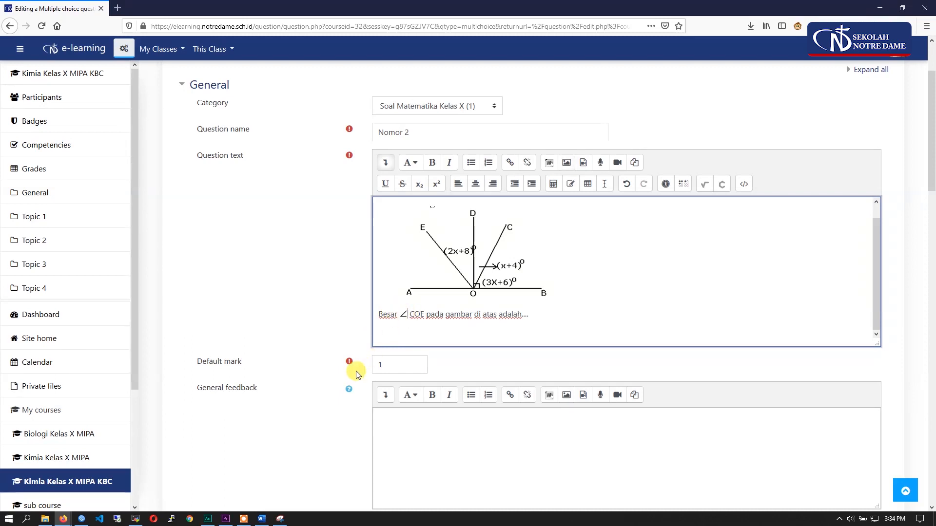
- Set the question's default mark to 3 and turn off shuffling of the choices
double_click(408, 365)
scroll(286, 285, "up", 2)
left_click_drag(176, 148, 384, 151)
scroll(299, 296, "down", 4)
double_click(389, 265)
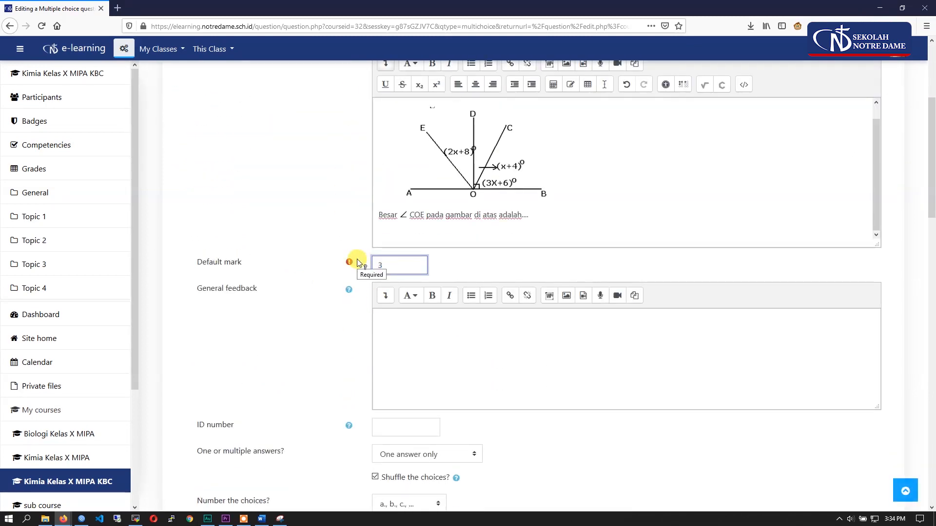
scroll(330, 339, "down", 5)
left_click(375, 229)
- Copy answer A, 75⁰, of question 28 from the Word document into Choice 1
scroll(374, 234, "down", 2)
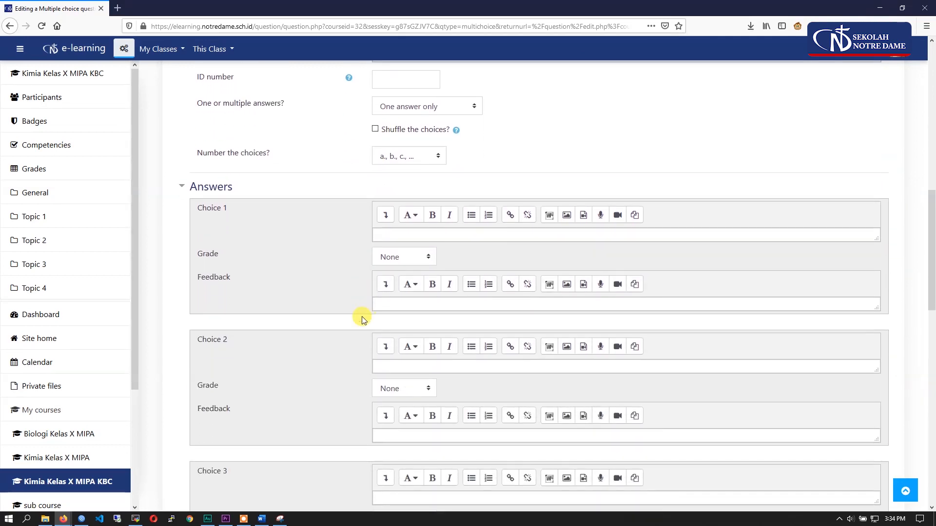
left_click(261, 519)
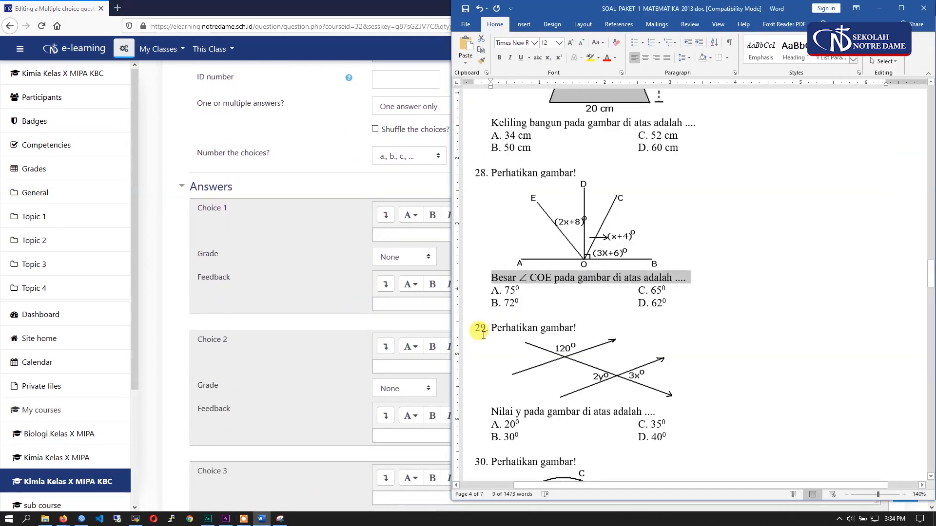
double_click(510, 289)
key("ctrl+c")
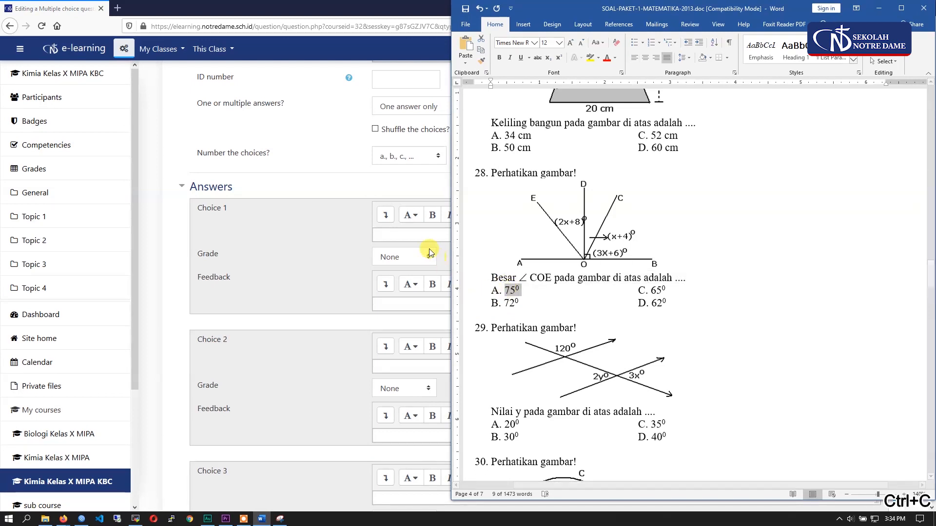
left_click(426, 237)
key("ctrl+v")
scroll(410, 268, "down", 2)
- Copy answer B, 72⁰, of question 28 from the Word document into Choice 2
left_click(409, 267)
left_click(270, 520)
double_click(508, 303)
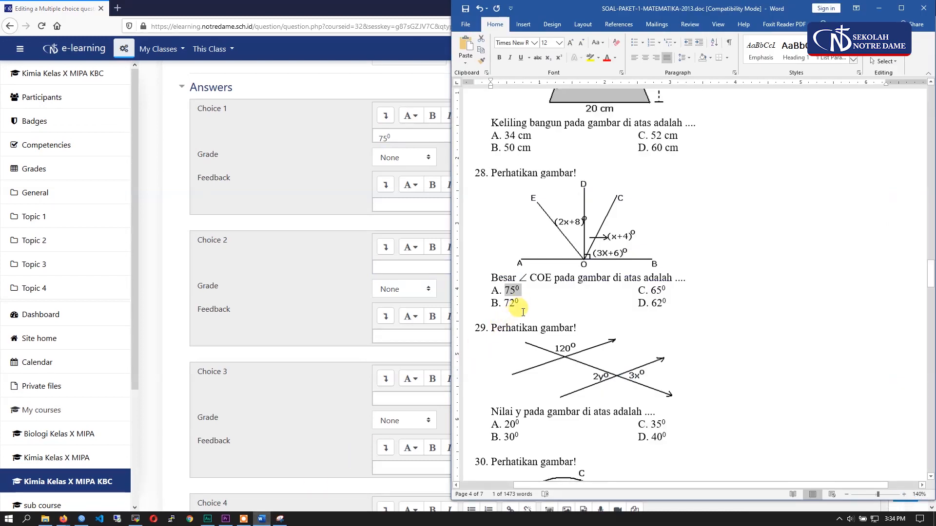
key("ctrl+c")
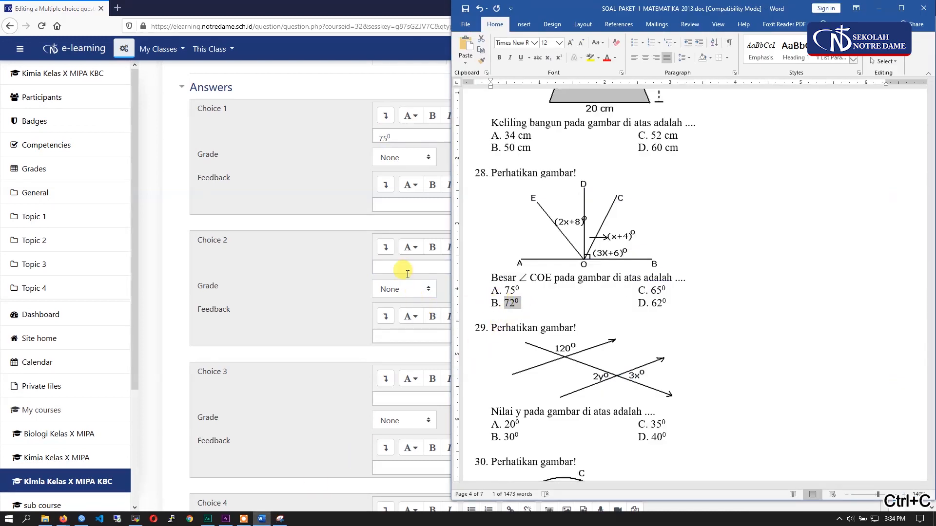
left_click(408, 271)
key("ctrl+v")
- Copy answer C, 65⁰, of question 28 from the Word document into Choice 3
left_click(388, 398)
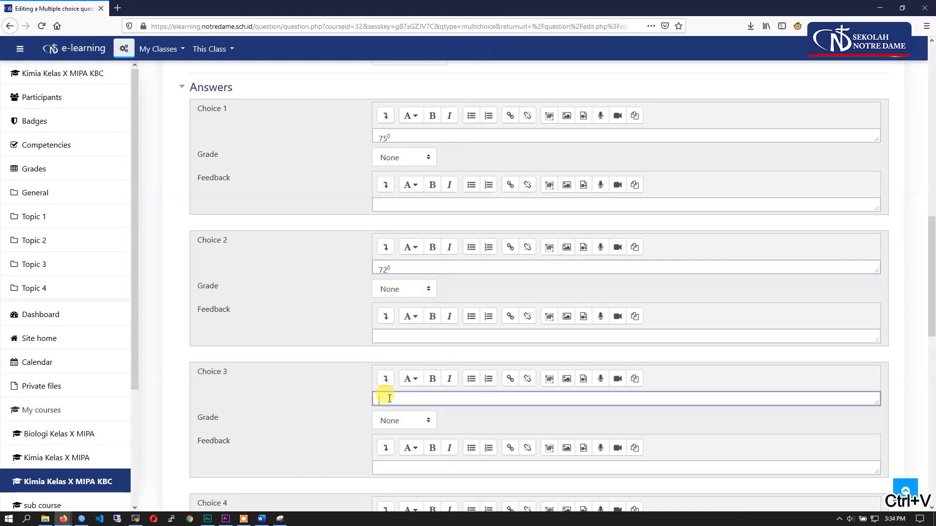
left_click(280, 520)
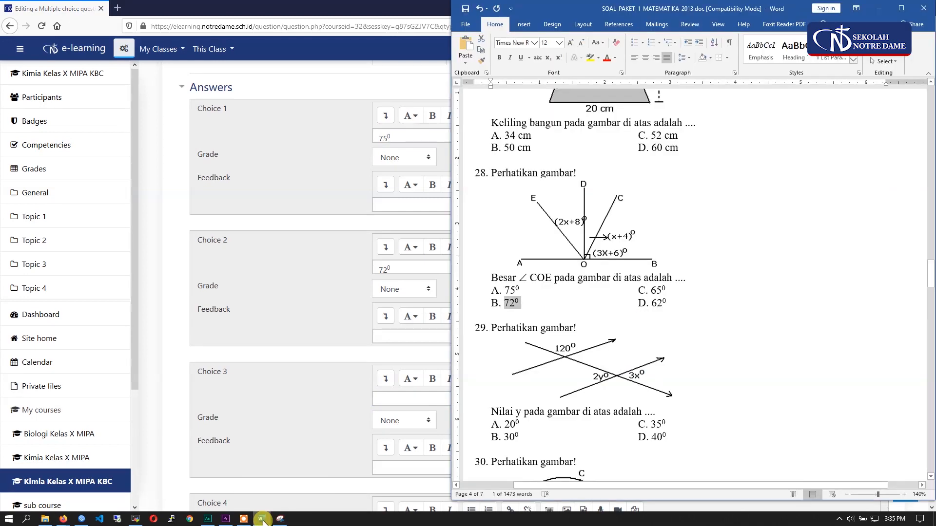
left_click_drag(666, 291, 656, 290)
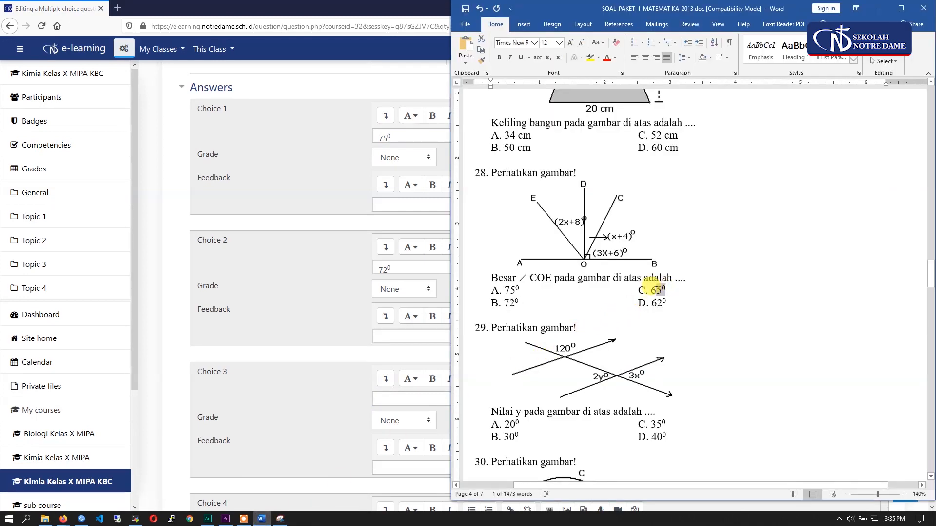
key("ctrl+c")
left_click(387, 398)
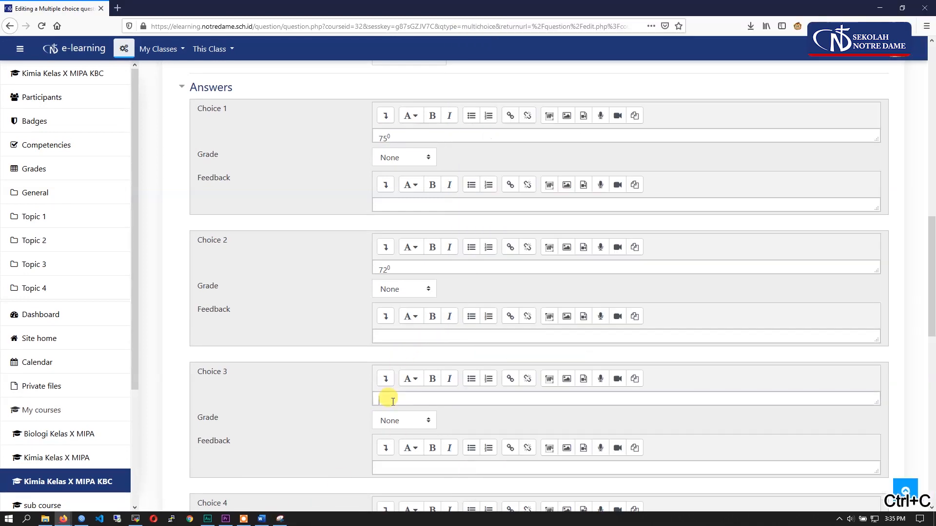
key("ctrl+v")
- Copy the "2⁰" of answer D of question 28 from the Word document into Choice 4
scroll(300, 415, "down", 1)
scroll(299, 414, "down", 3)
left_click(389, 331)
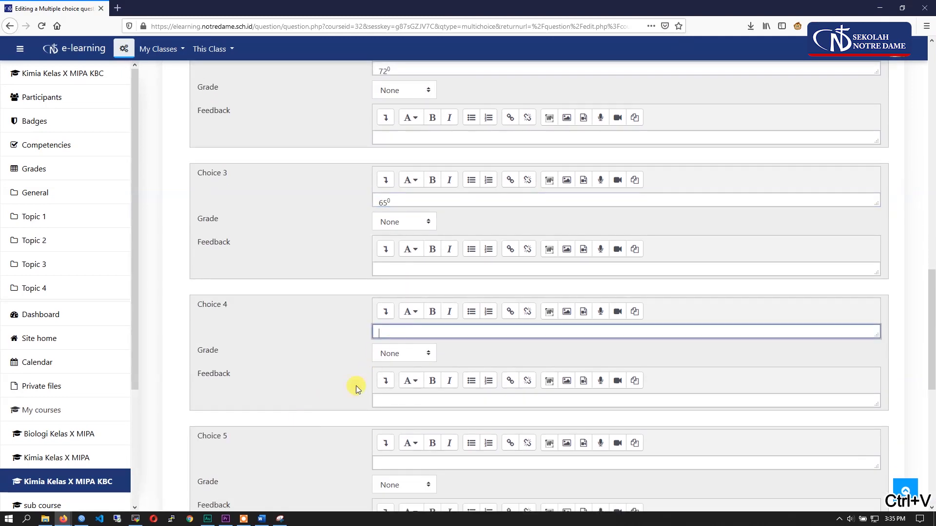
left_click(268, 522)
left_click_drag(666, 303, 657, 303)
key("ctrl+c")
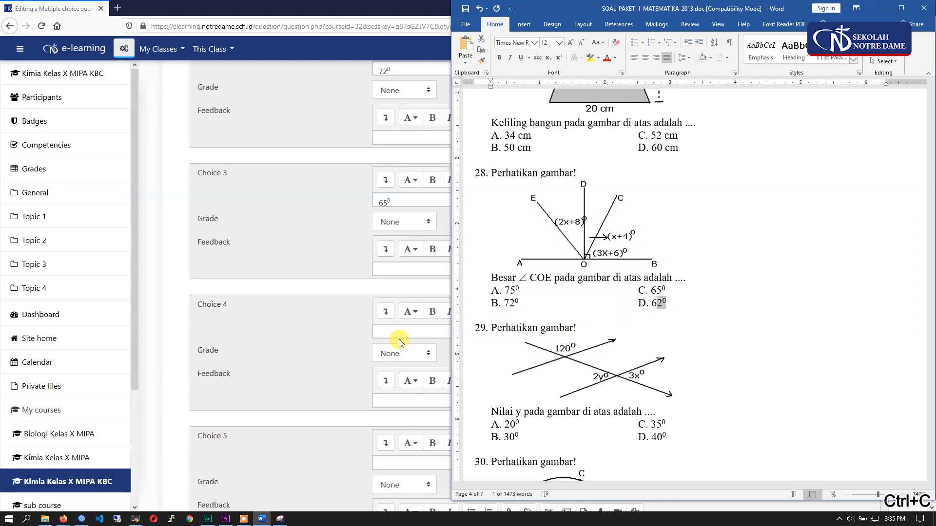
left_click(396, 332)
key("ctrl+v")
scroll(347, 338, "up", 2)
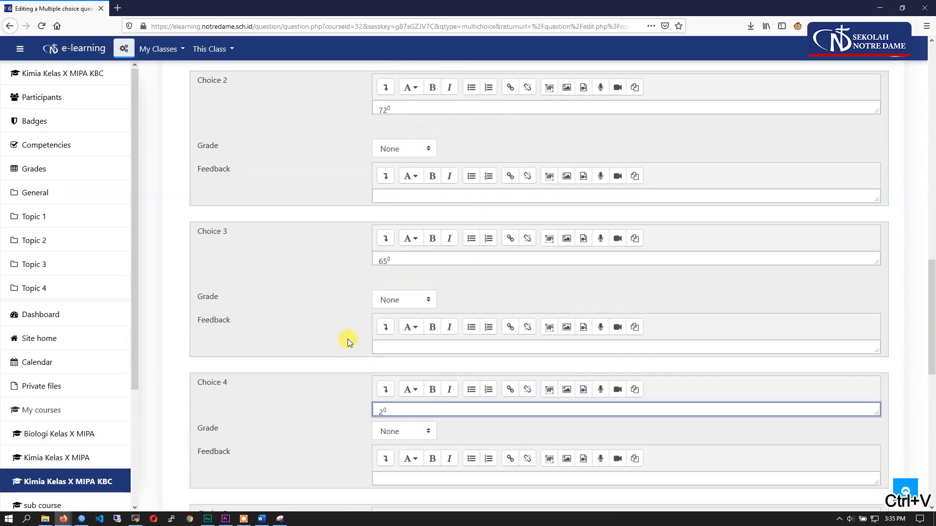
scroll(271, 396, "up", 2)
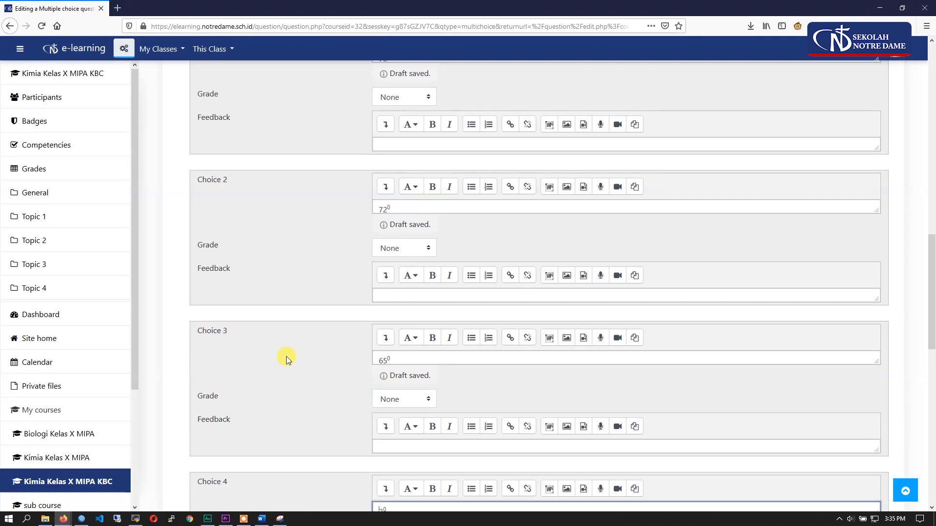
scroll(285, 356, "up", 3)
left_click(280, 518)
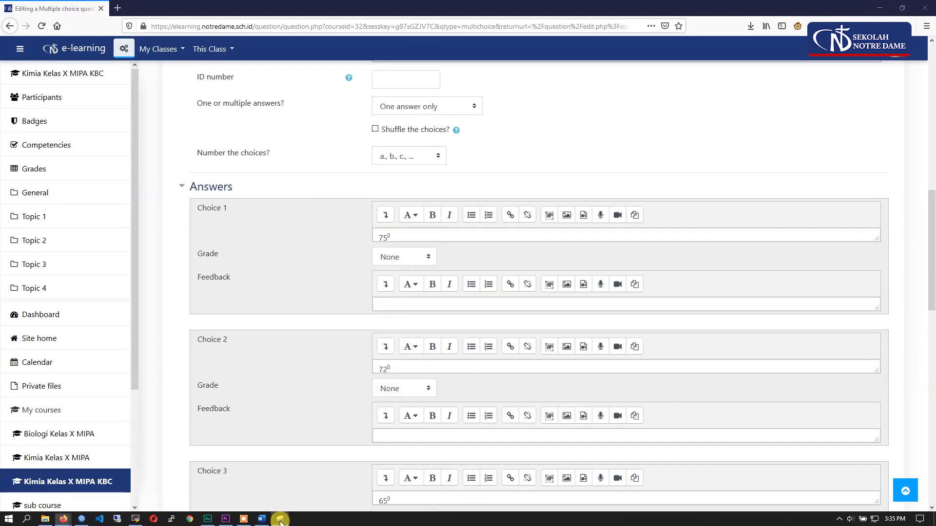
left_click(425, 110)
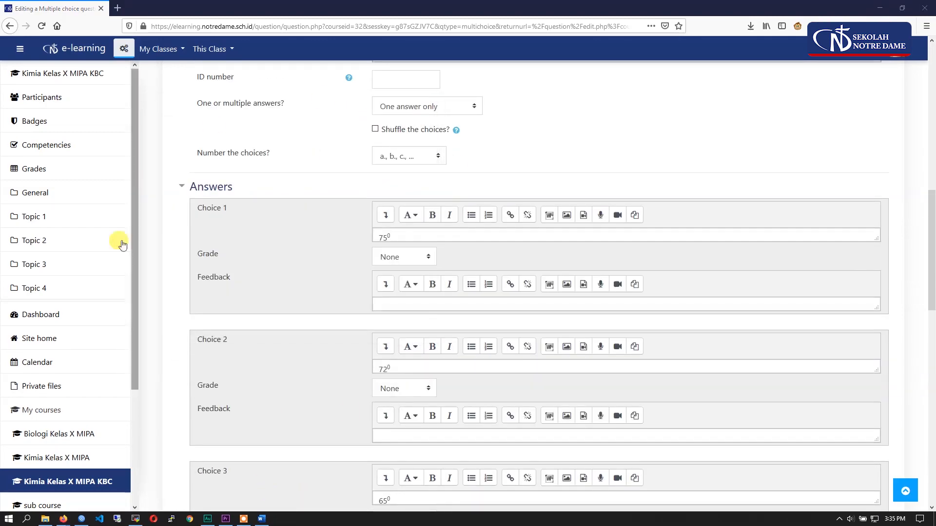
scroll(303, 309, "down", 5)
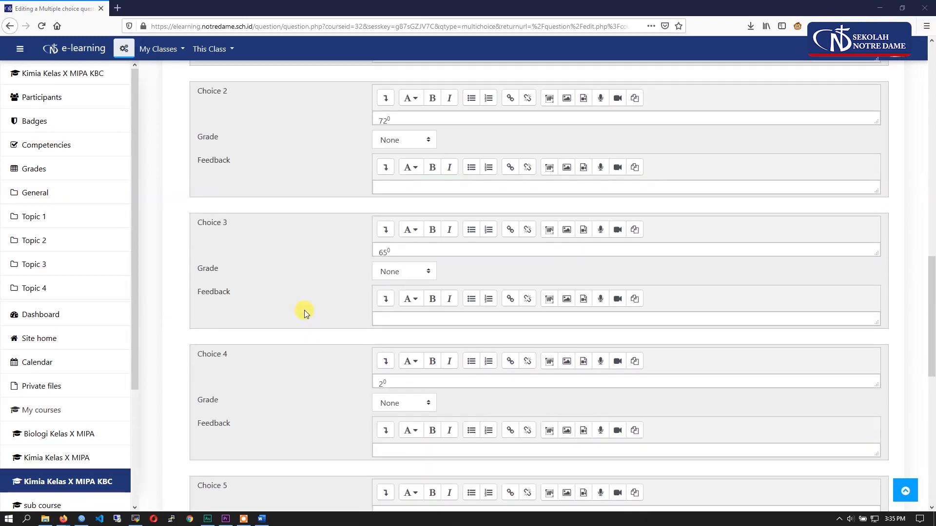
left_click_drag(233, 224, 198, 226)
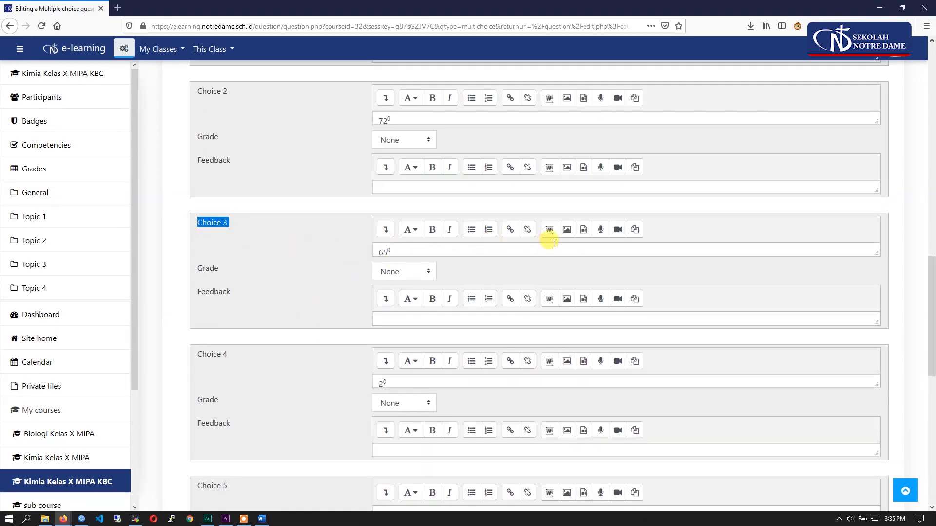
left_click(585, 250)
left_click(566, 230)
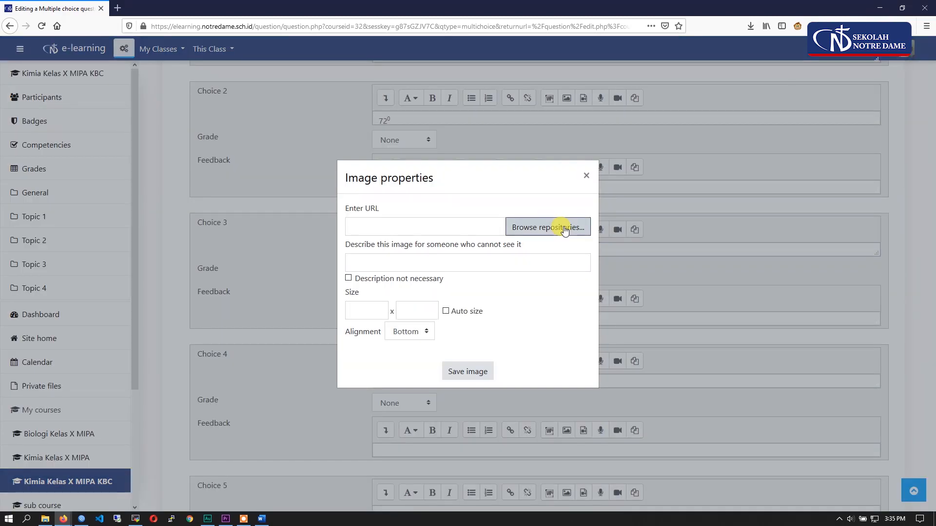
left_click(586, 175)
scroll(481, 397, "up", 10)
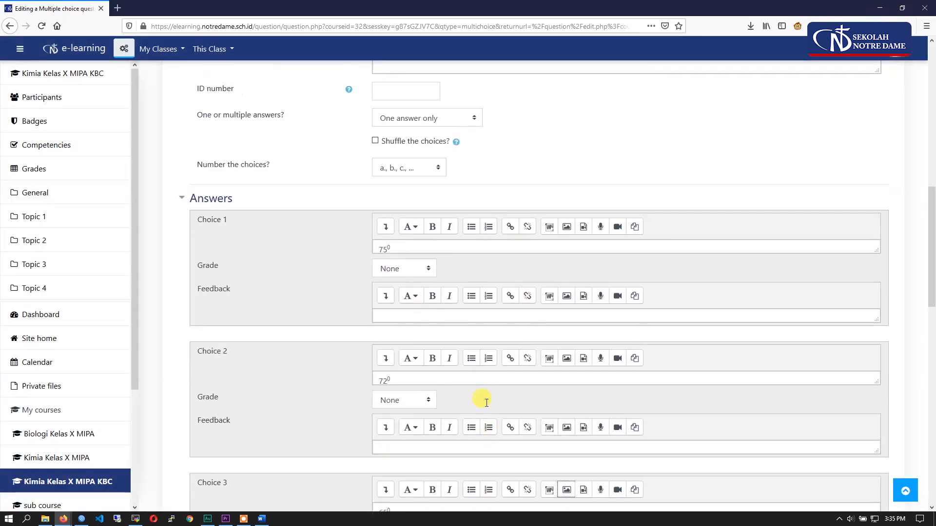
- Set the grade of Choice 2 (72⁰) to 100% and save question Nomor 2
left_click(465, 166)
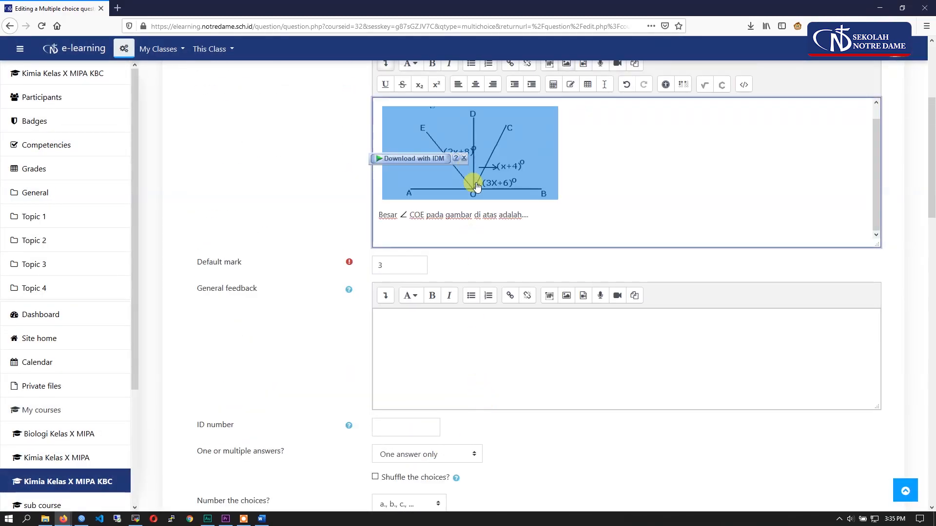
scroll(521, 195, "down", 1)
scroll(494, 268, "down", 10)
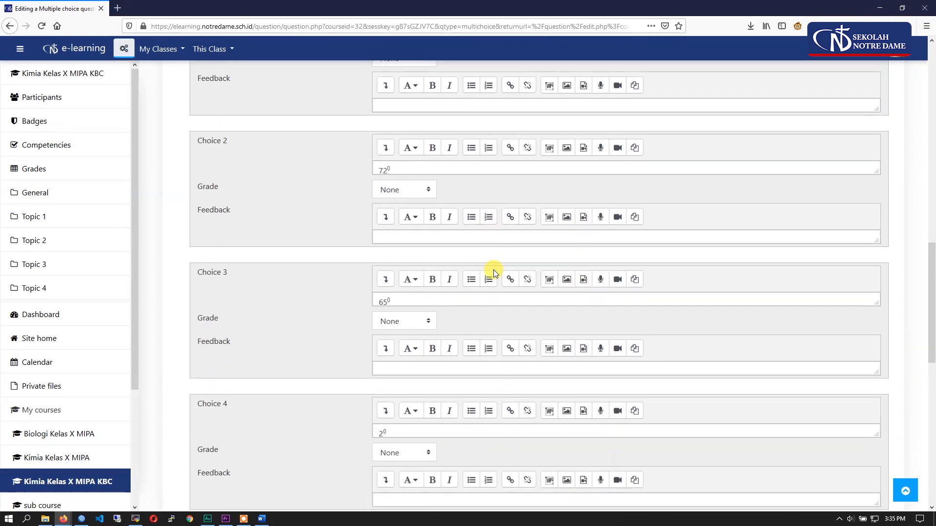
scroll(387, 251, "up", 1)
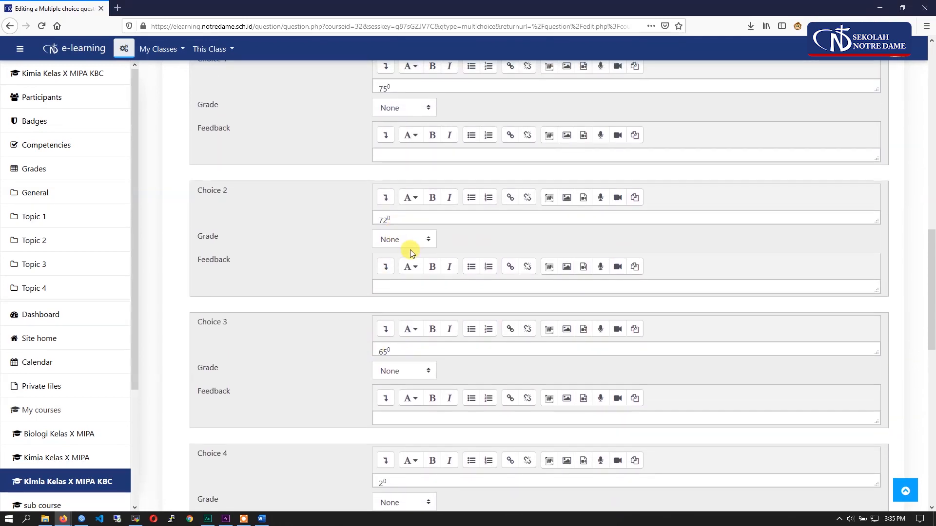
left_click(410, 238)
left_click(407, 268)
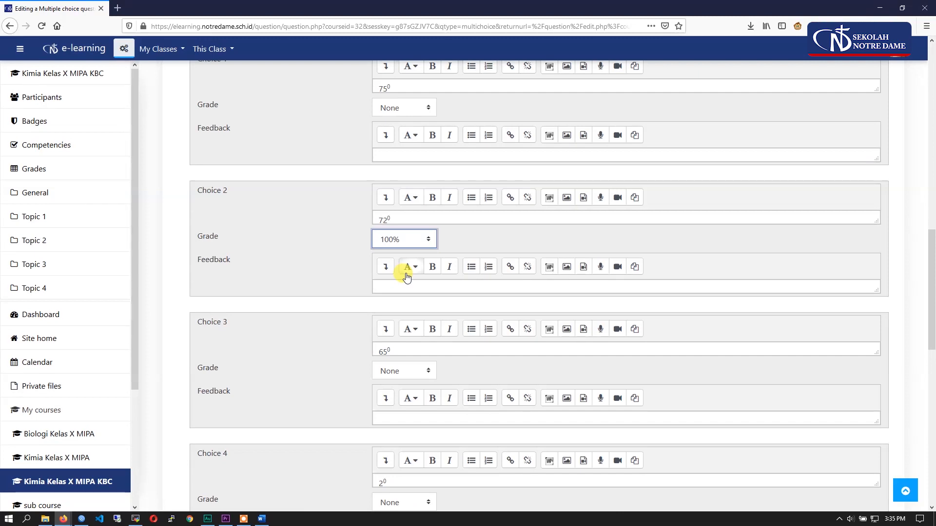
scroll(423, 250, "down", 10)
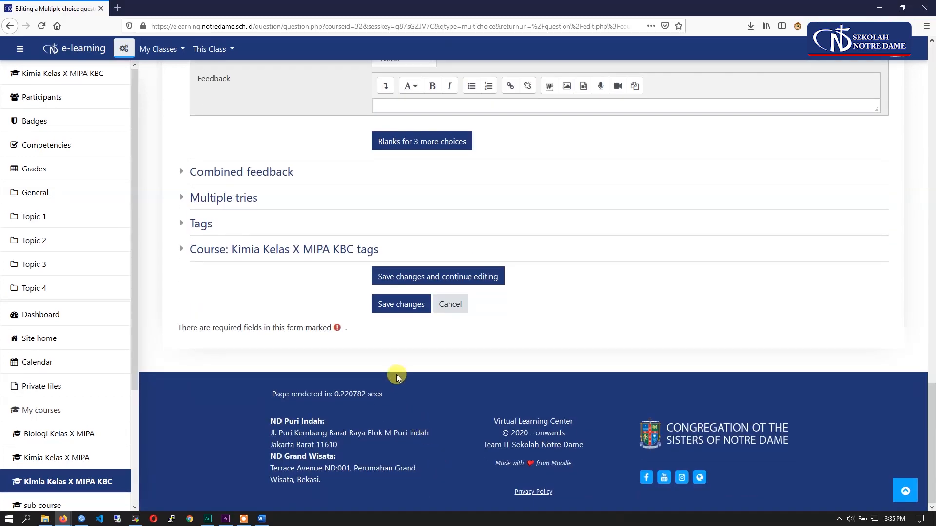
left_click(405, 304)
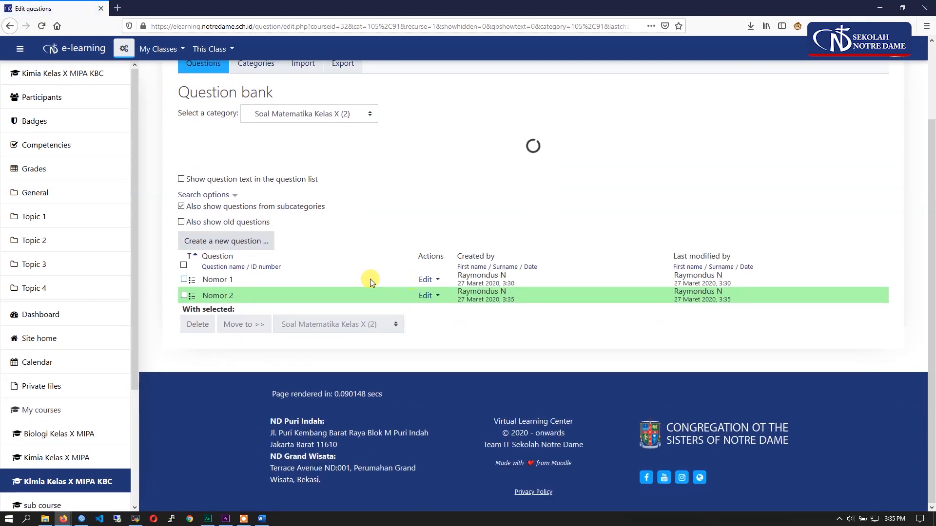
- Create a new Multiple choice question in the Soal Matematika Kelas X category and name it "Nomor 3"
left_click(259, 251)
left_click(361, 191)
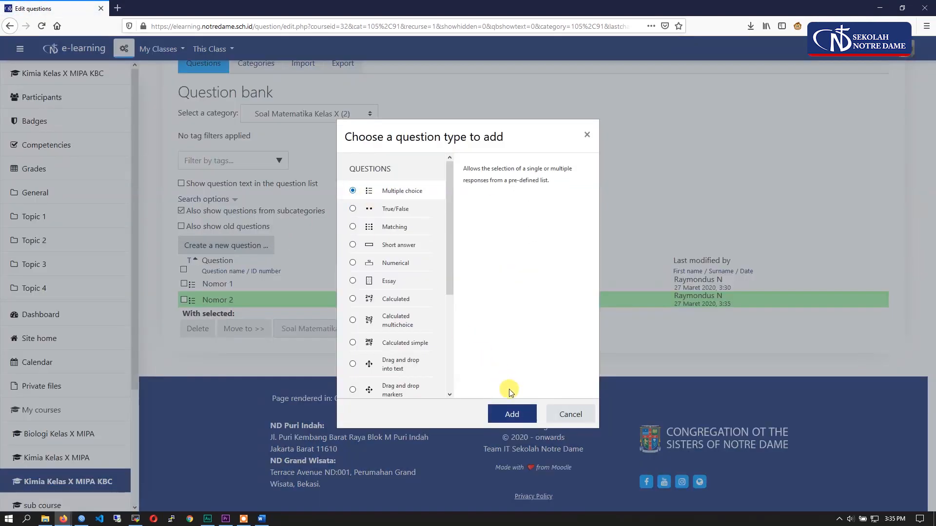
left_click(512, 413)
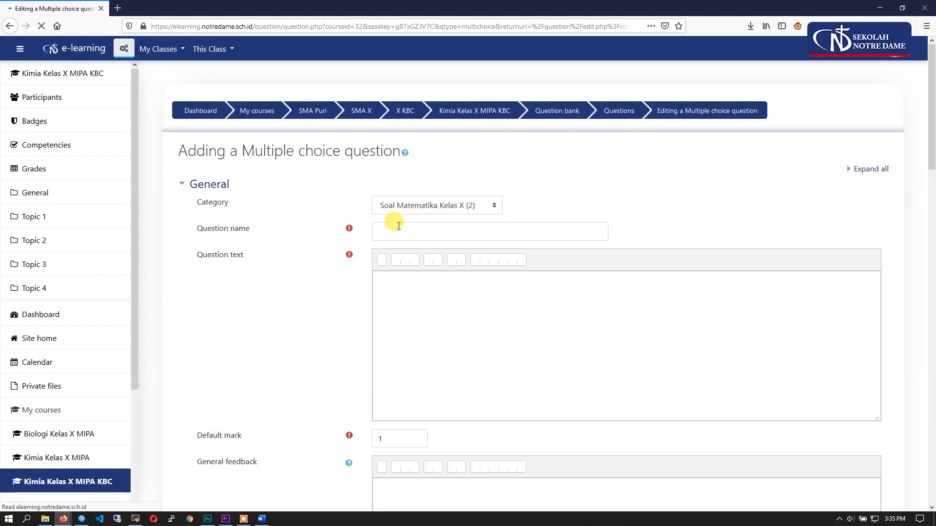
left_click(393, 234)
type("Nomor 3")
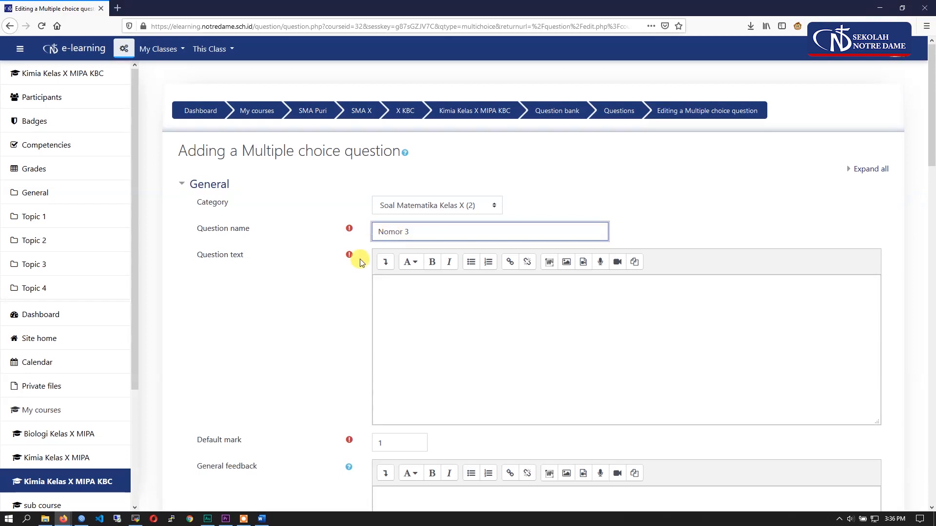
- Switch to the Word document and look through its questions for one with a fraction formula, question 15
scroll(365, 379, "down", 1)
scroll(364, 379, "down", 1)
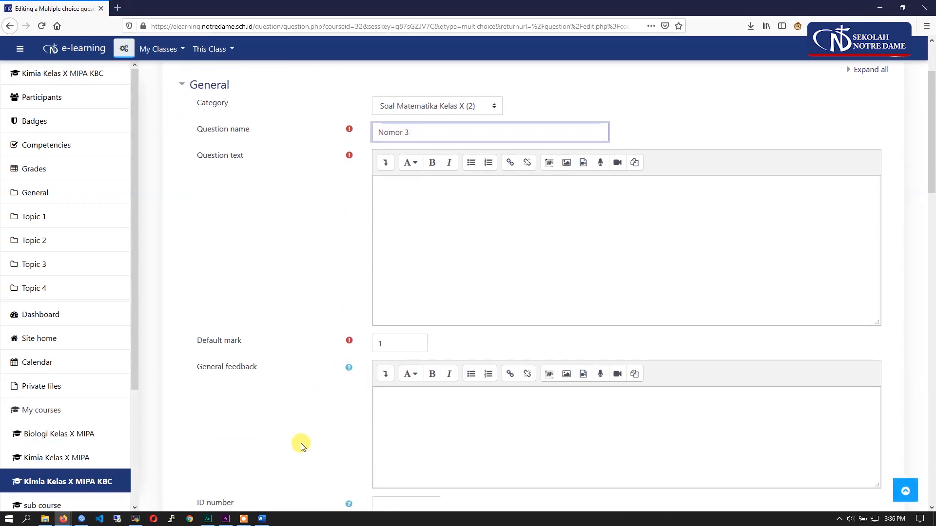
left_click(262, 518)
scroll(397, 397, "down", 5)
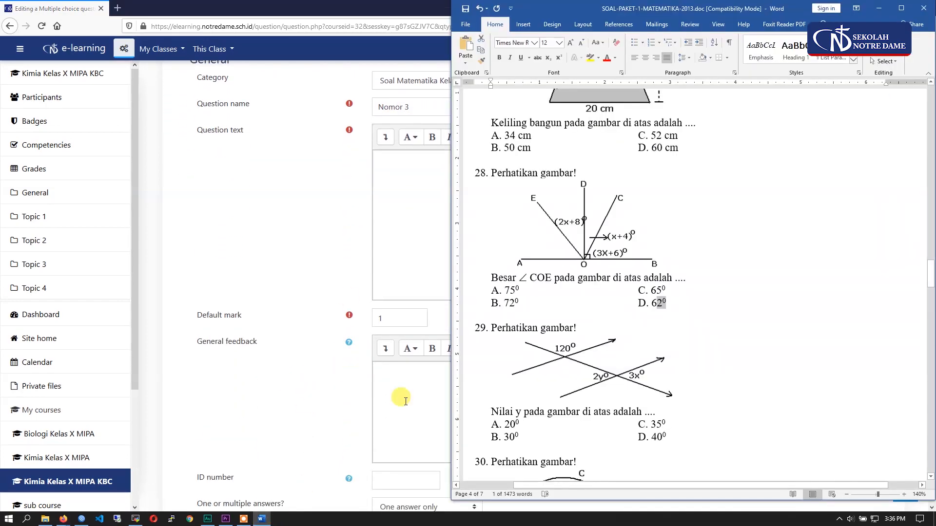
scroll(599, 355, "down", 12)
scroll(590, 348, "up", 20)
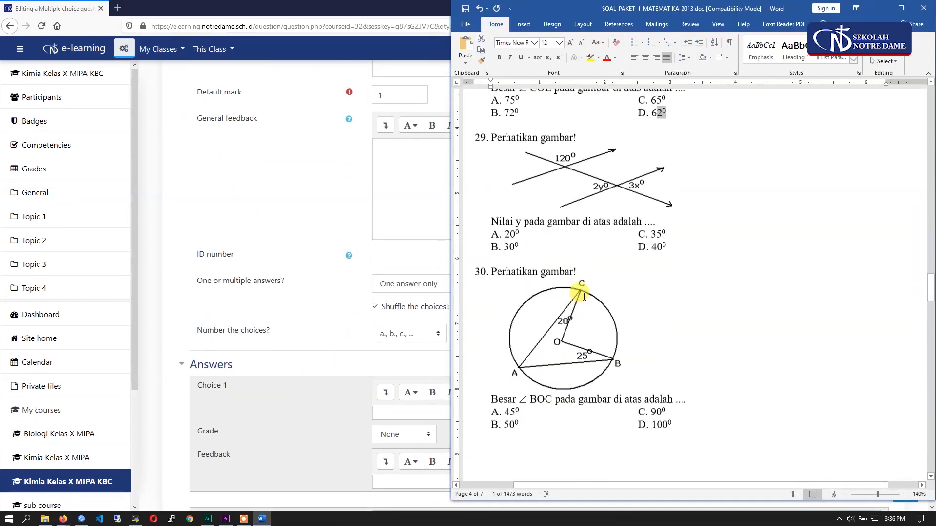
scroll(551, 153, "up", 15)
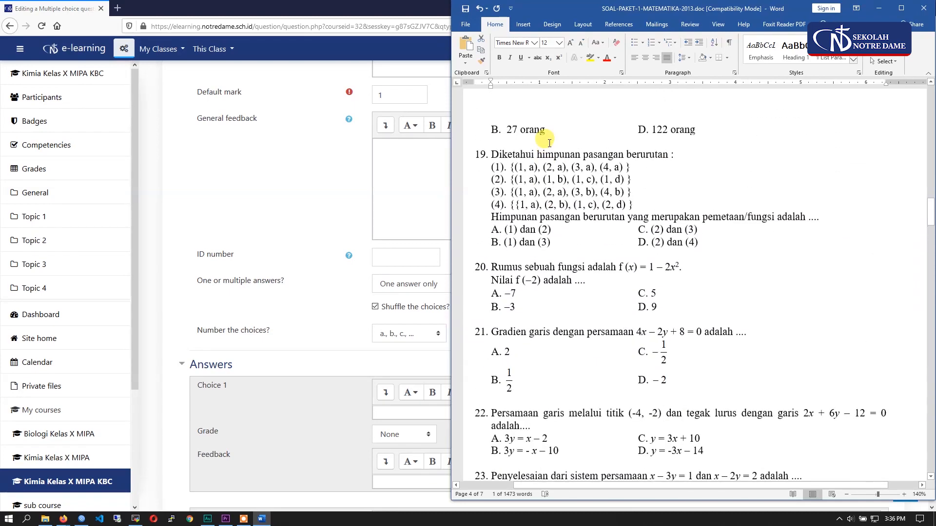
scroll(559, 135, "up", 3)
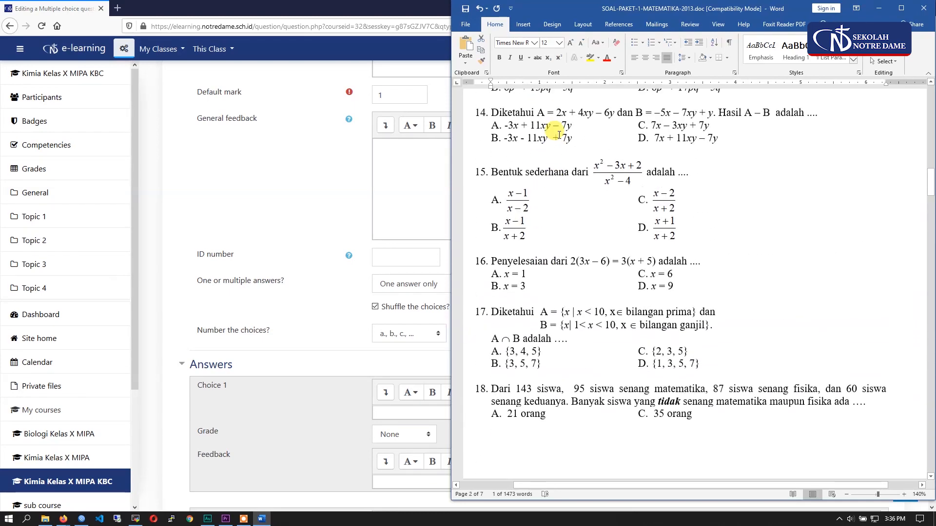
left_click_drag(694, 169, 489, 176)
- Restore the browser window to a smaller size and fit it beside the Word document with the question form showing
left_click(420, 183)
scroll(482, 268, "up", 5)
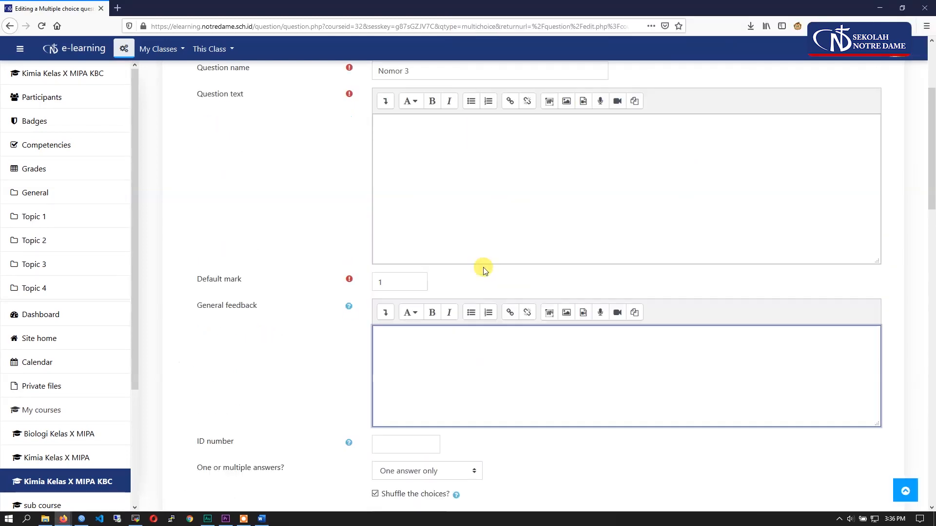
left_click(903, 8)
left_click_drag(445, 8, 214, 16)
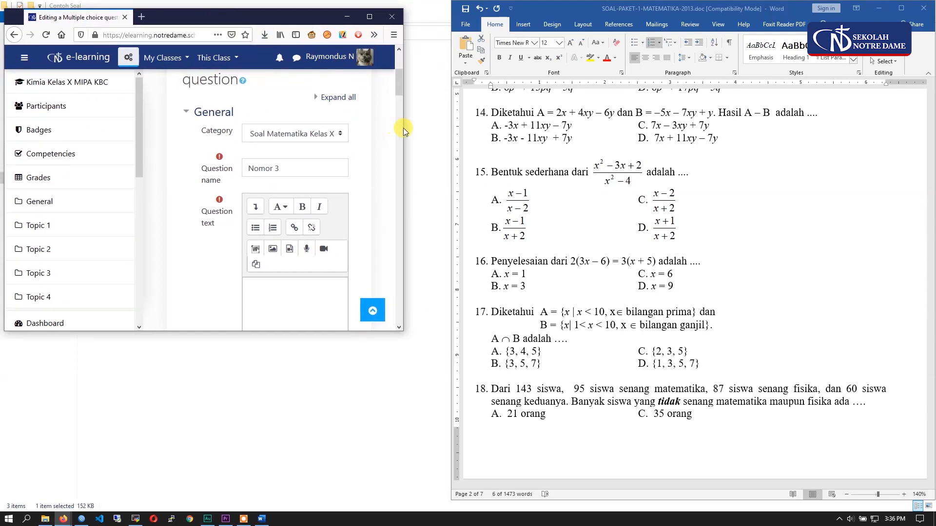
scroll(403, 128, "down", 6)
left_click_drag(403, 132, 469, 142)
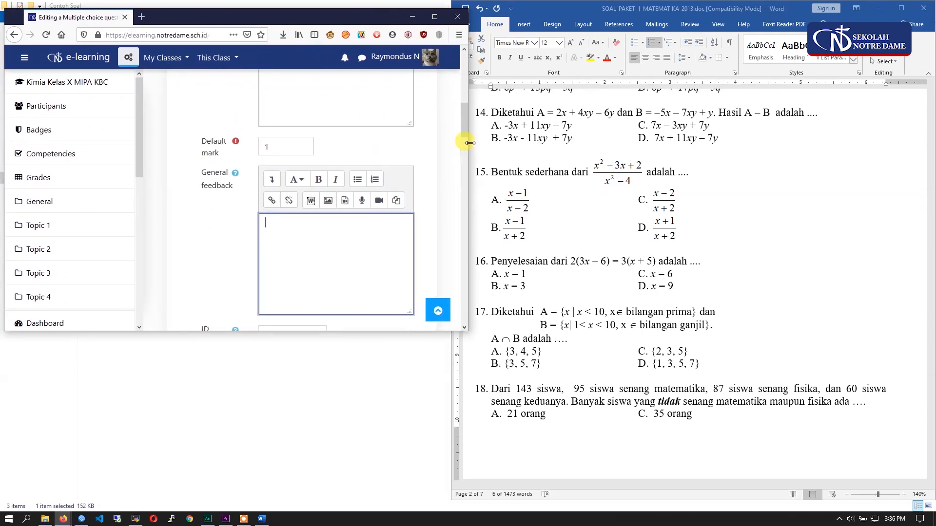
left_click_drag(386, 332, 387, 473)
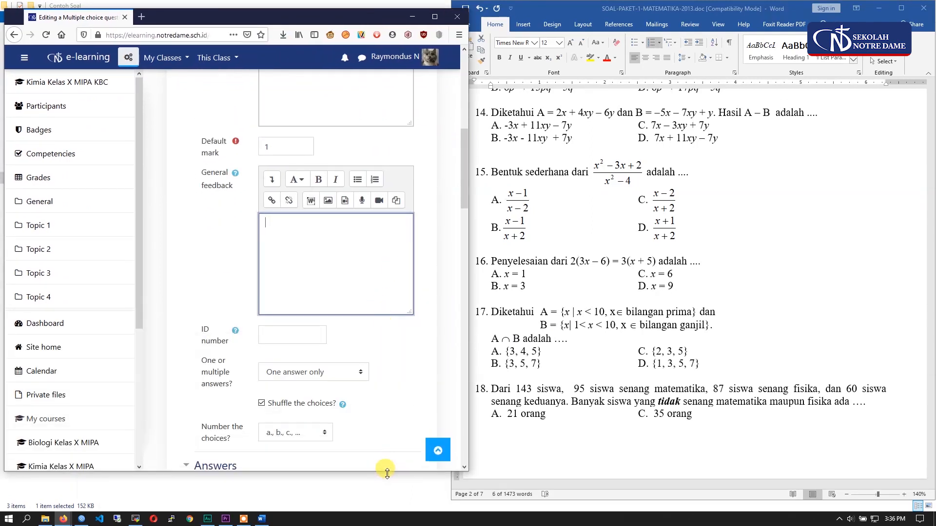
scroll(344, 258, "up", 6)
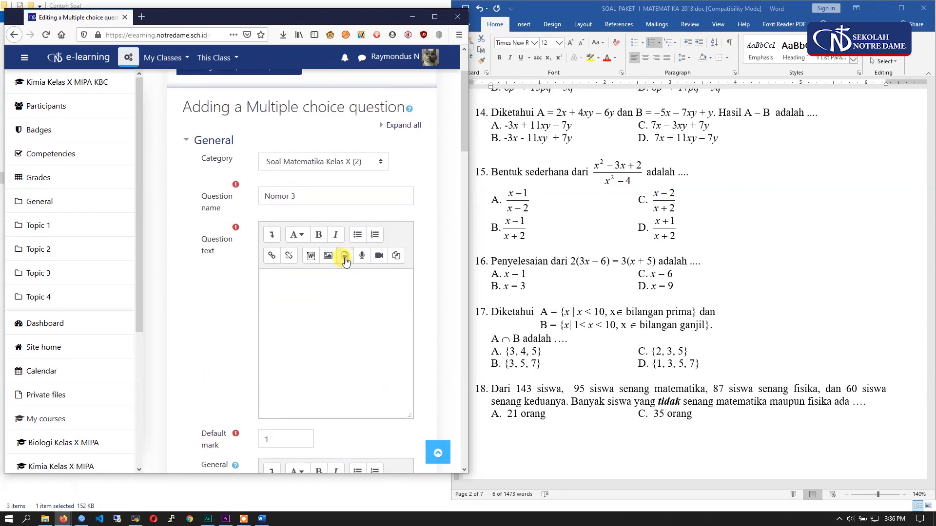
- Copy "Bentuk sederhana dari" of question 15 from the Word document into the Question text
left_click(494, 173)
left_click_drag(494, 173, 587, 177)
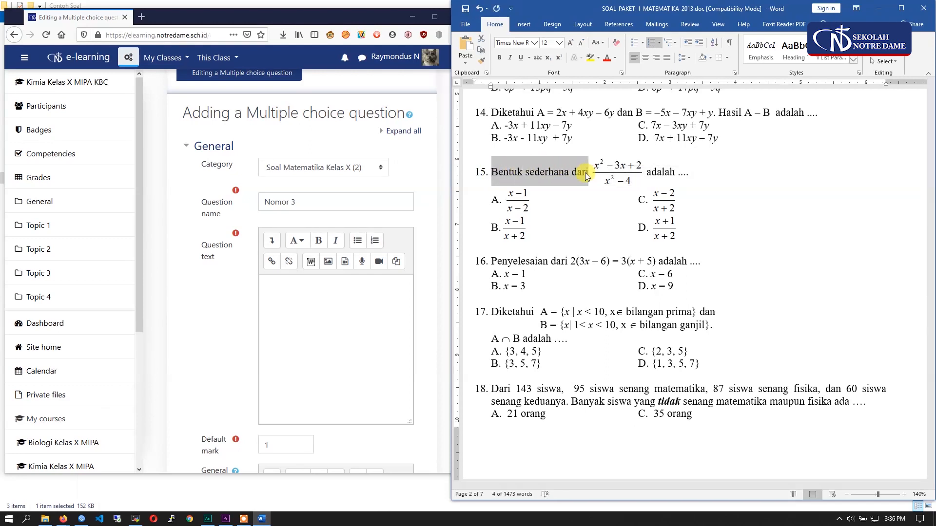
right_click(587, 177)
left_click(603, 194)
left_click(361, 282)
right_click(369, 296)
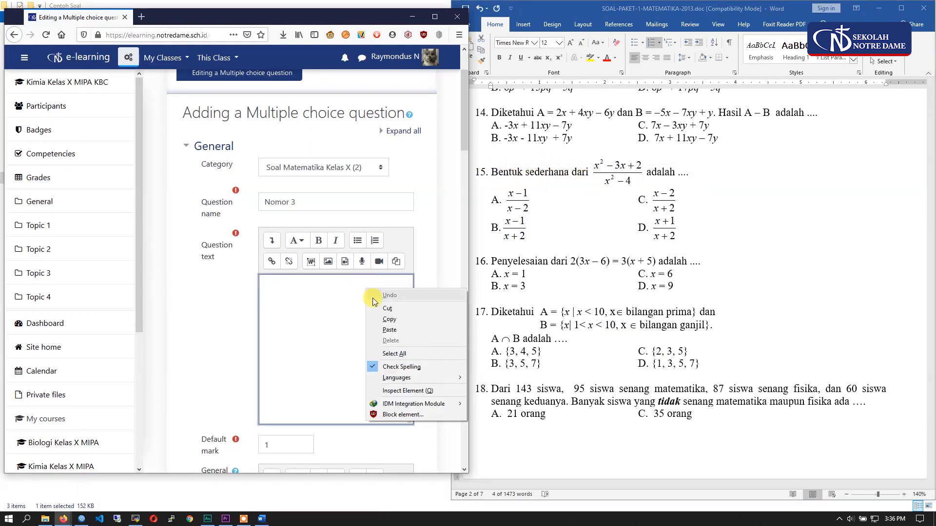
left_click(392, 330)
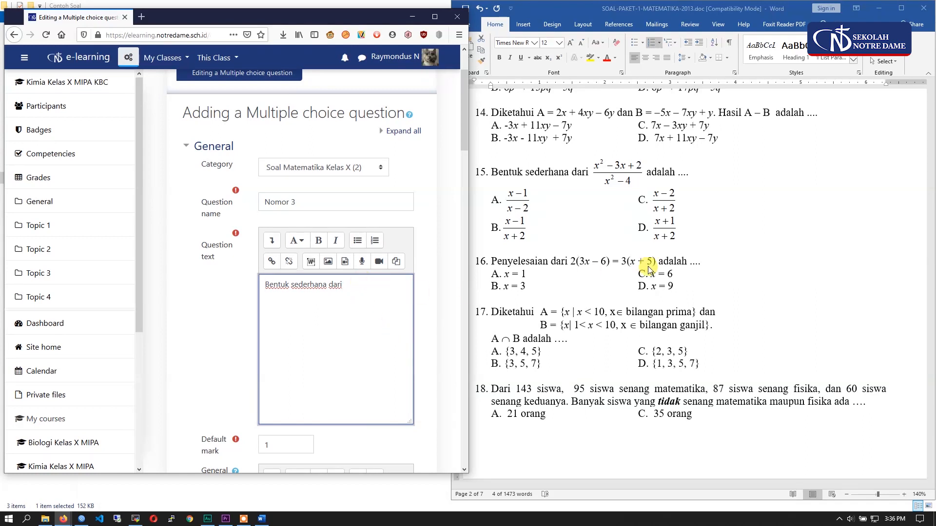
- Try to copy the fraction of question 15 from Word into the Question text after "dari", and delete the pasted image
left_click(618, 169)
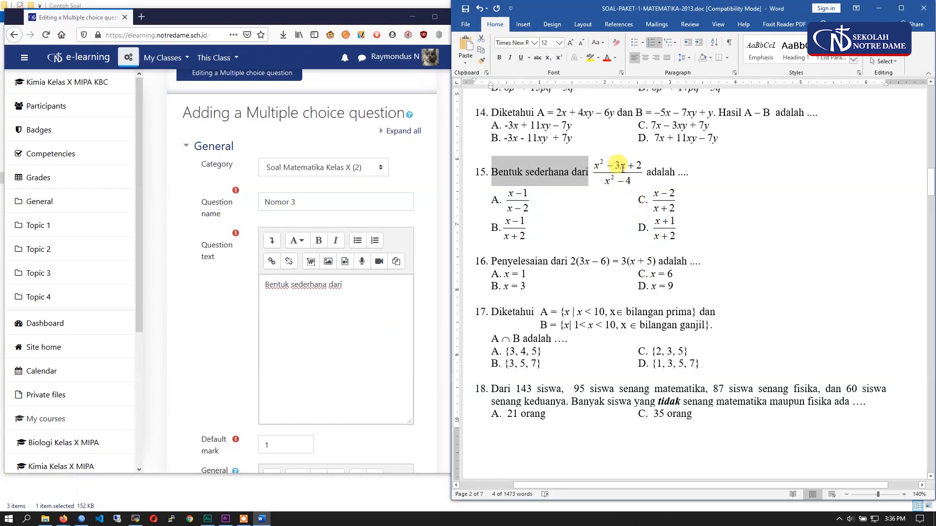
left_click(622, 169)
right_click(618, 178)
left_click(629, 192)
left_click(365, 287)
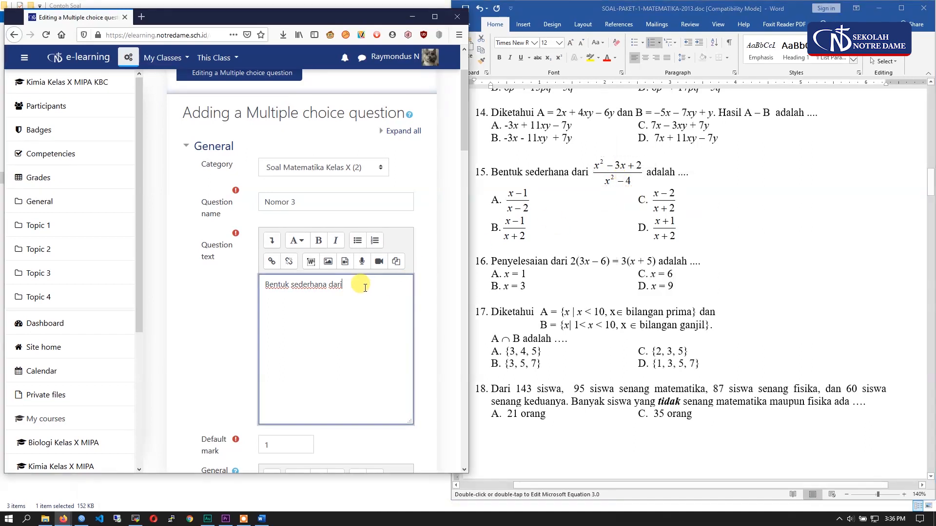
right_click(365, 288)
left_click(398, 385)
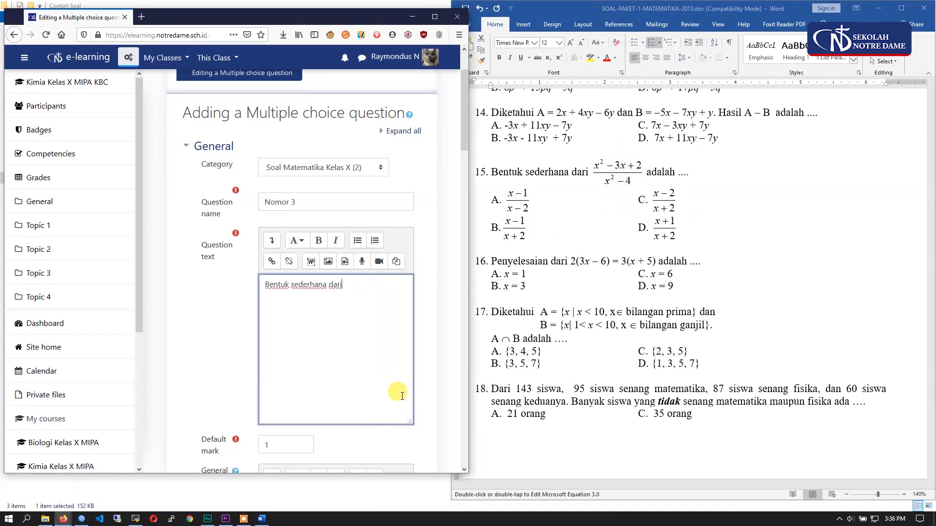
left_click(362, 293)
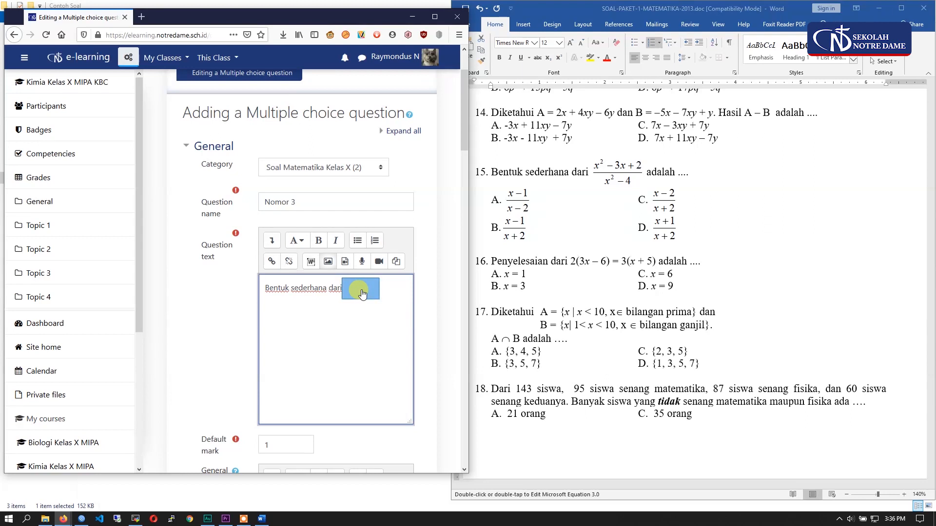
key("Delete")
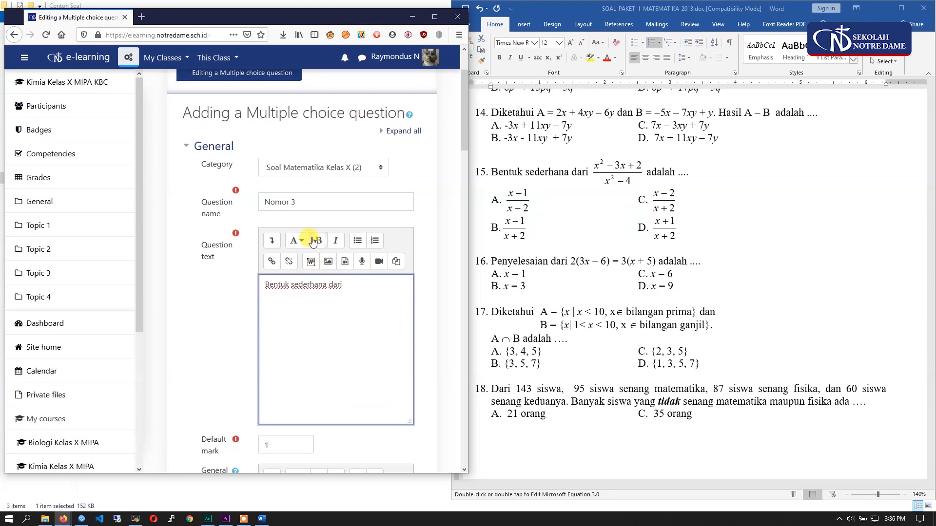
- Start a MathType fraction in the Question text and enter x² − 3x + 2 as its numerator
left_click(274, 244)
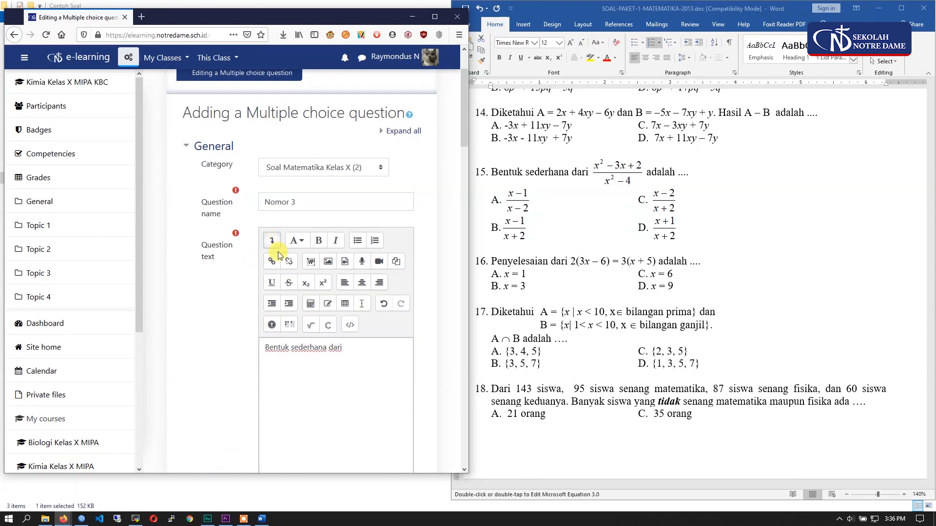
scroll(276, 283, "down", 2)
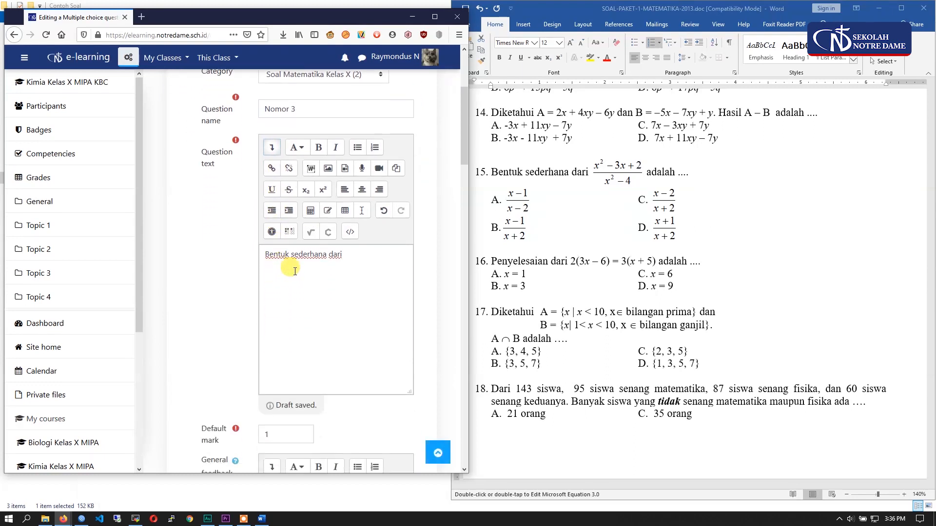
left_click(309, 227)
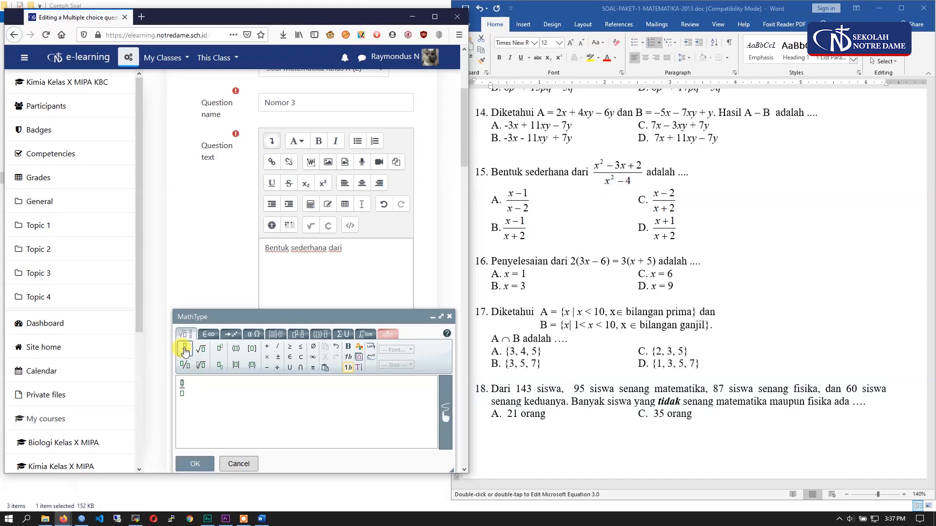
type("x")
left_click(220, 355)
type("2")
key("Right")
type("-3 x+2")
type("x")
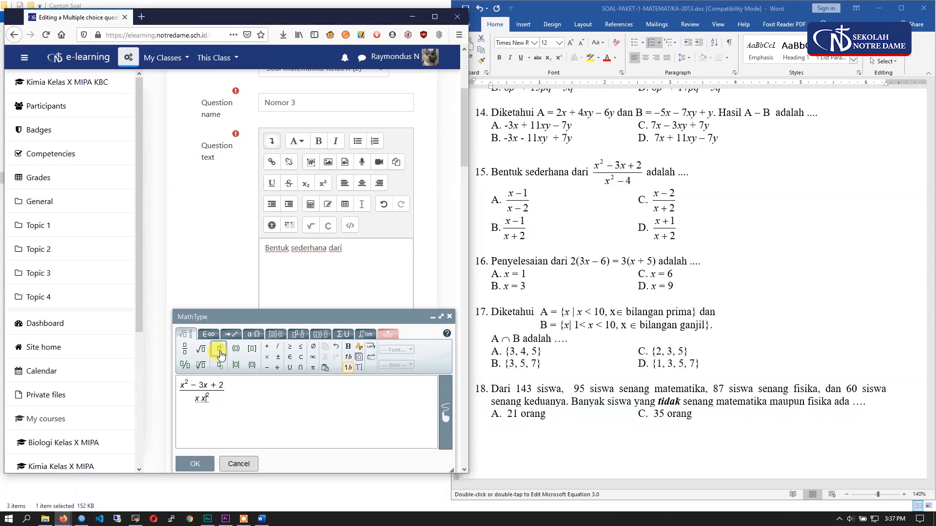
- Enter x² − 4 as the fraction's denominator and insert the equation after "Bentuk sederhana dari"
key("BackSpace")
type("-")
type("4")
left_click(203, 465)
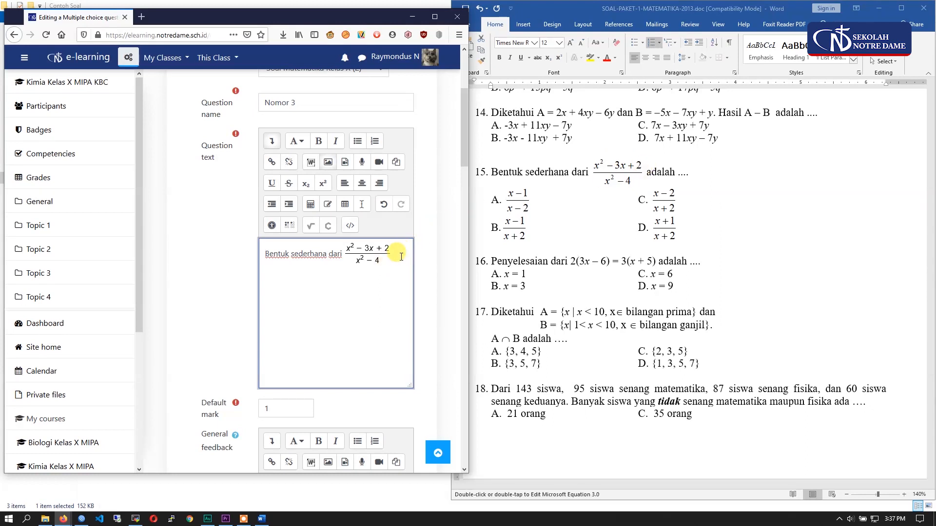
- Complete the Question text with "adalah" after the fraction and set the default mark to 5
type("ah")
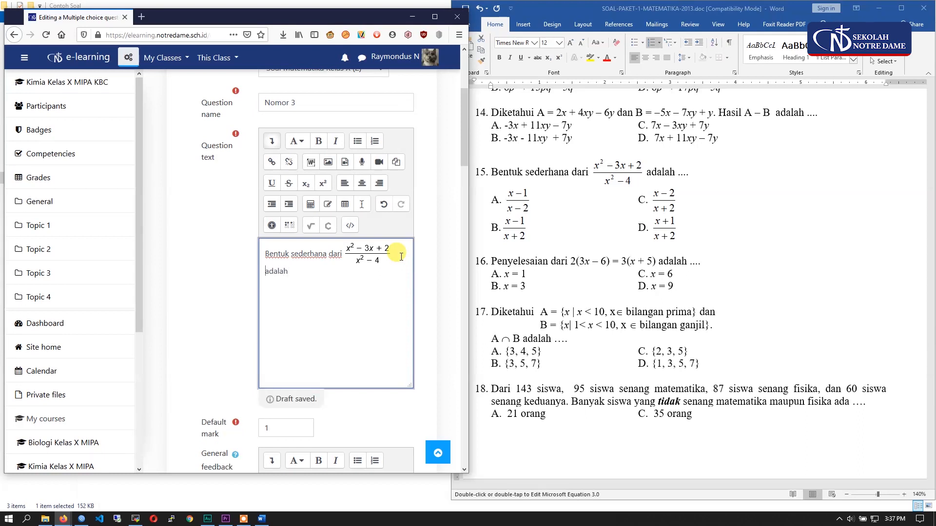
scroll(322, 293, "down", 3)
double_click(263, 276)
type("5")
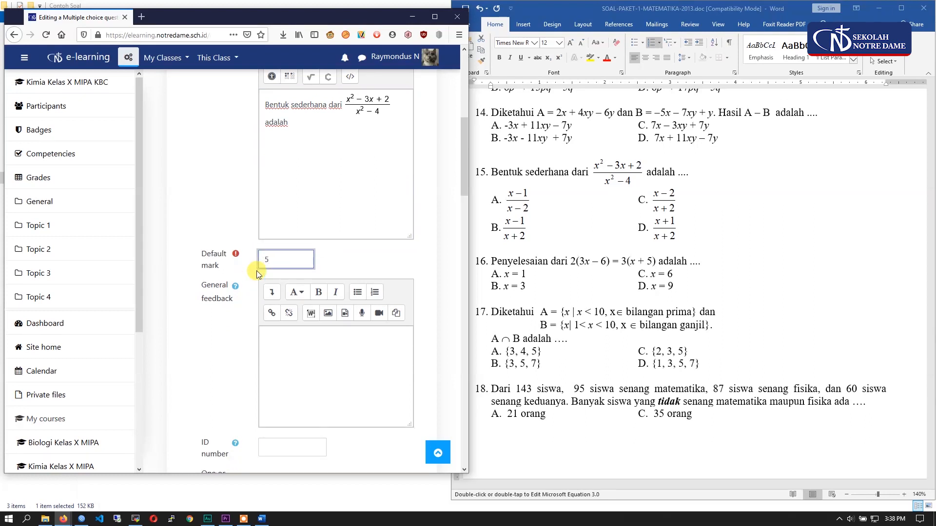
scroll(268, 363, "down", 6)
scroll(247, 256, "down", 2)
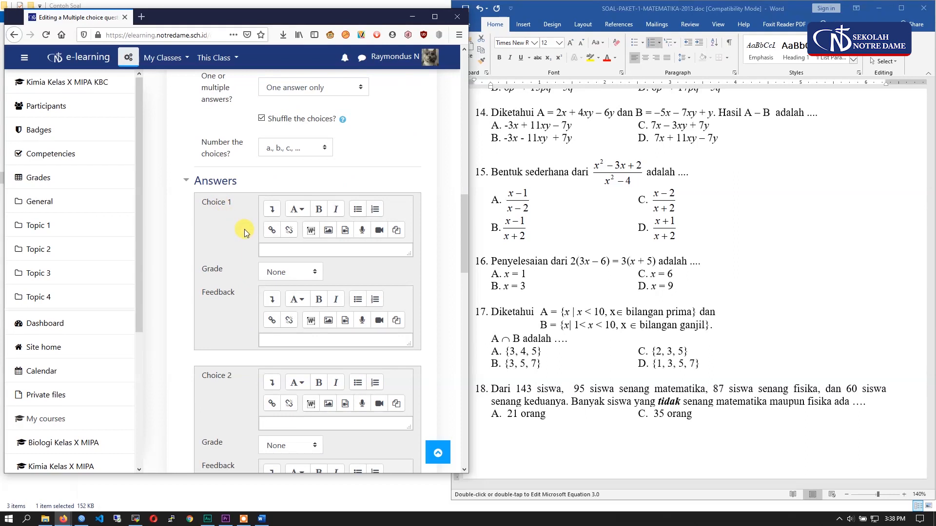
- Insert the MathType fraction (x − 1)/(x − 2) as the answer text of Choice 1
left_click(269, 214)
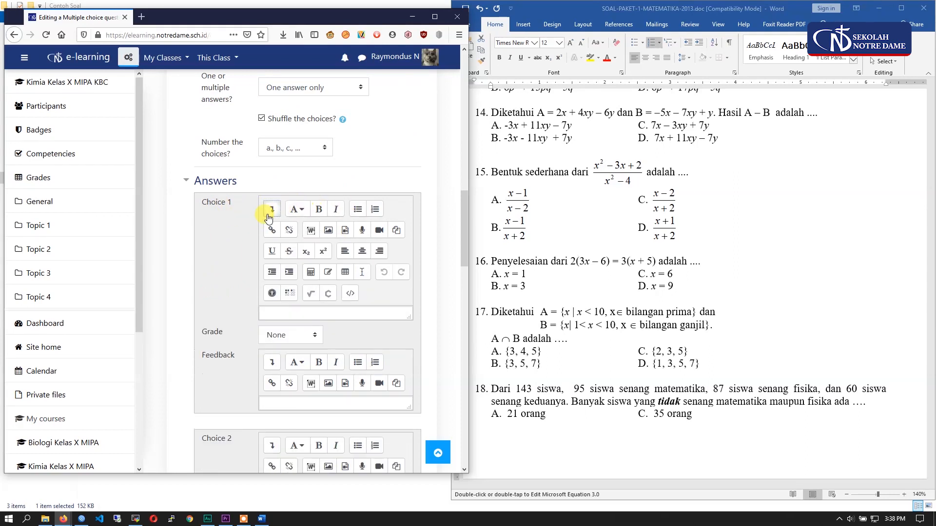
scroll(273, 220, "down", 2)
left_click(311, 195)
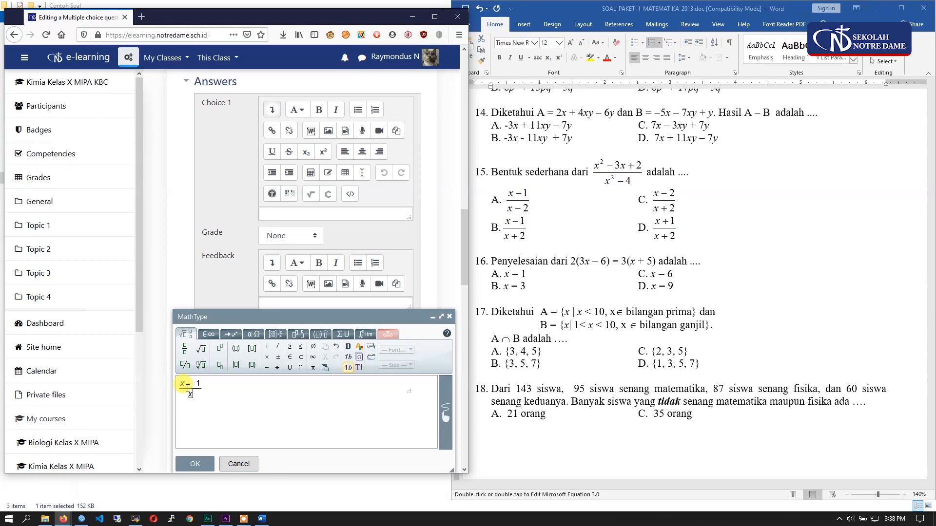
type("2")
left_click(193, 466)
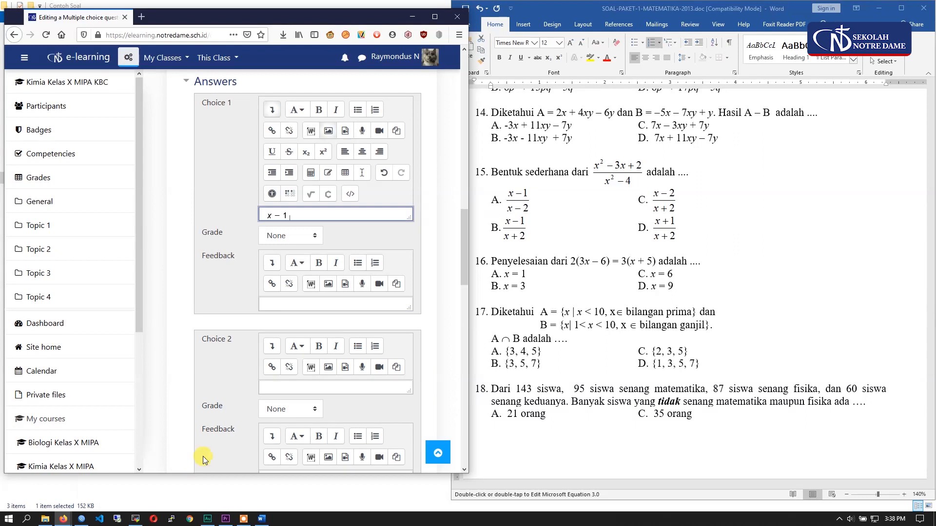
- Insert the MathType fraction (x − 1)/(x + 2) as the answer text of Choice 2
scroll(223, 400, "down", 1)
left_click(278, 335)
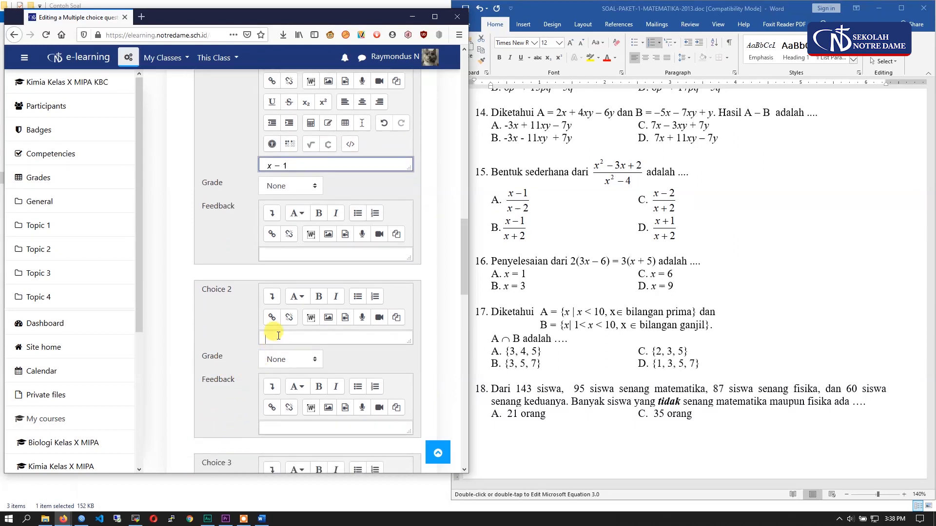
left_click(272, 296)
left_click(311, 381)
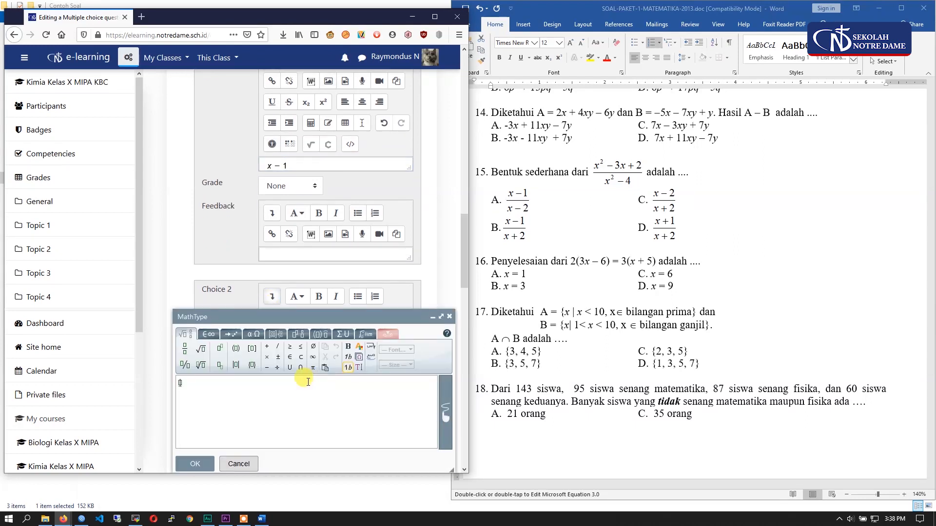
left_click(186, 349)
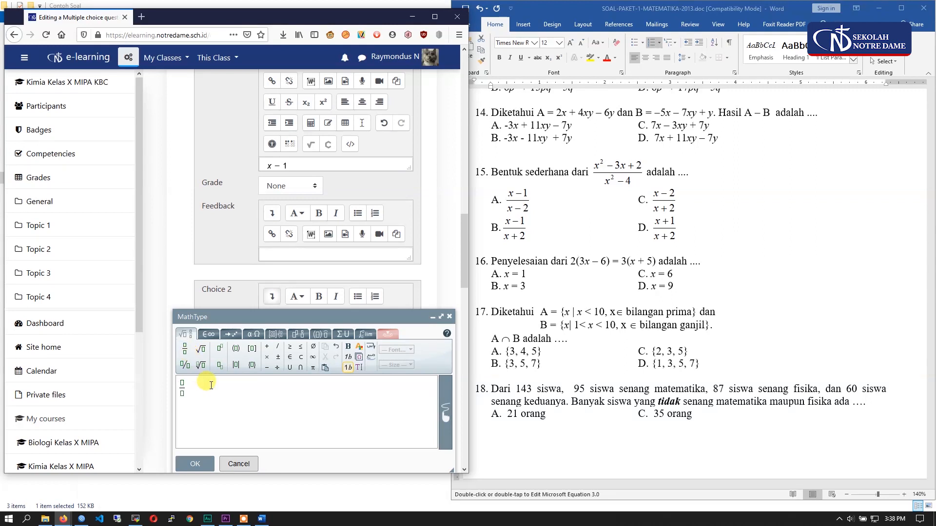
type("x-+2")
left_click(189, 461)
- Insert the MathType fraction (x − 2)/(x + 2) as the answer text of Choice 3
scroll(286, 396, "down", 4)
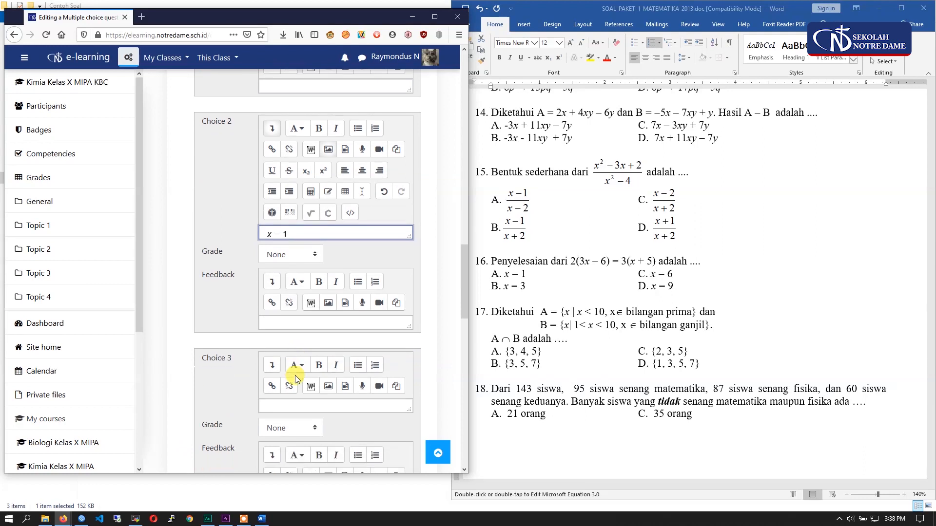
left_click(272, 335)
scroll(274, 332, "down", 2)
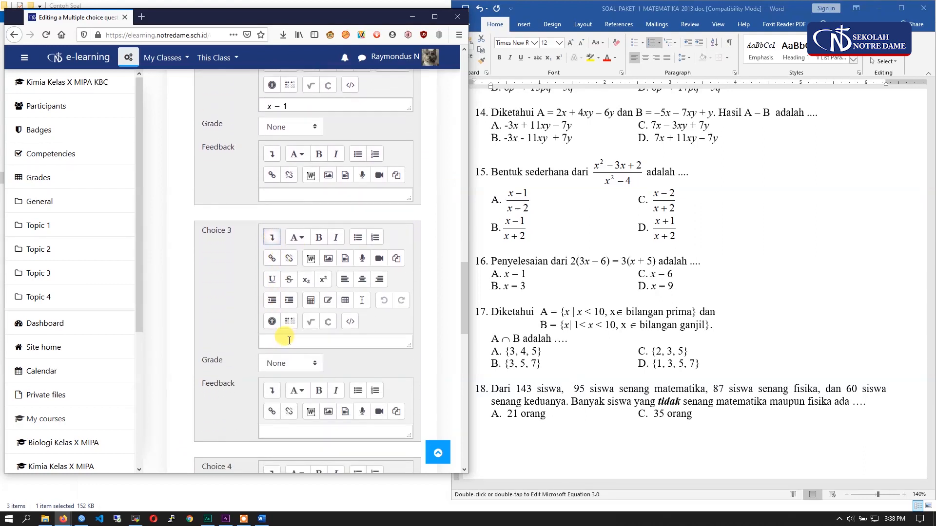
left_click(309, 319)
left_click(184, 351)
type("x-")
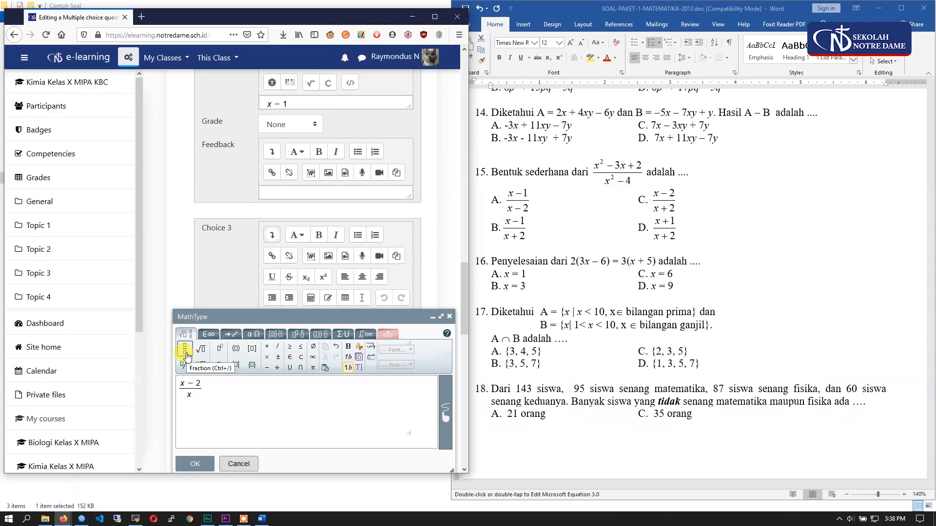
type("2")
left_click(197, 465)
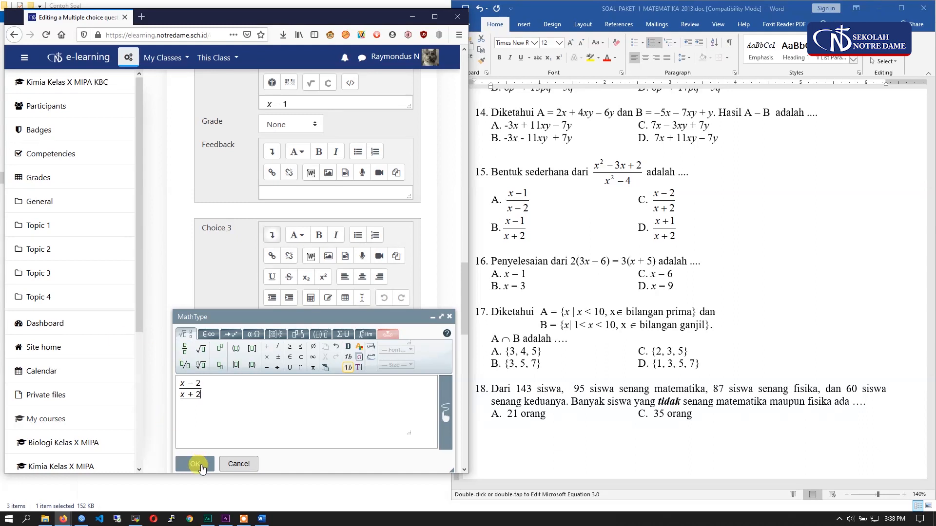
- Enter x + 1 as plain text in Choice 4 and try to delete it, staying on the page
scroll(229, 388, "down", 3)
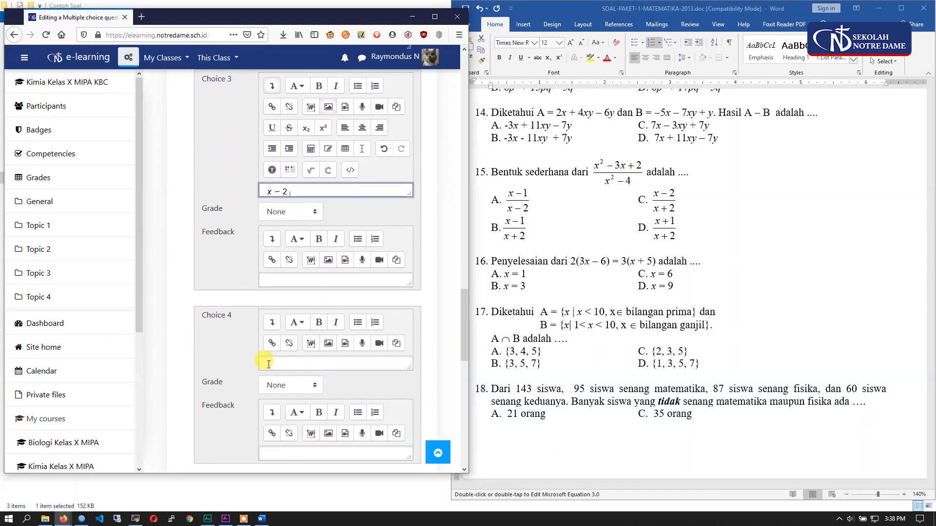
left_click(282, 361)
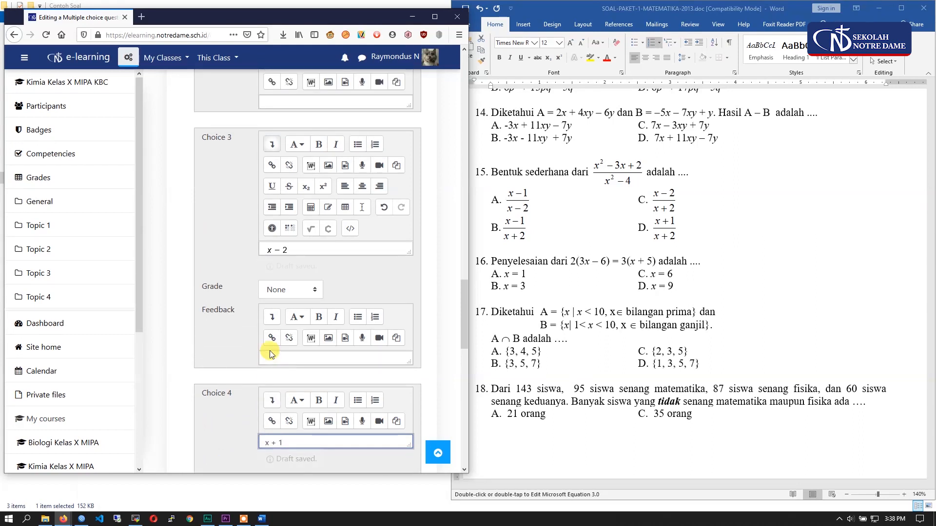
scroll(266, 382, "down", 1)
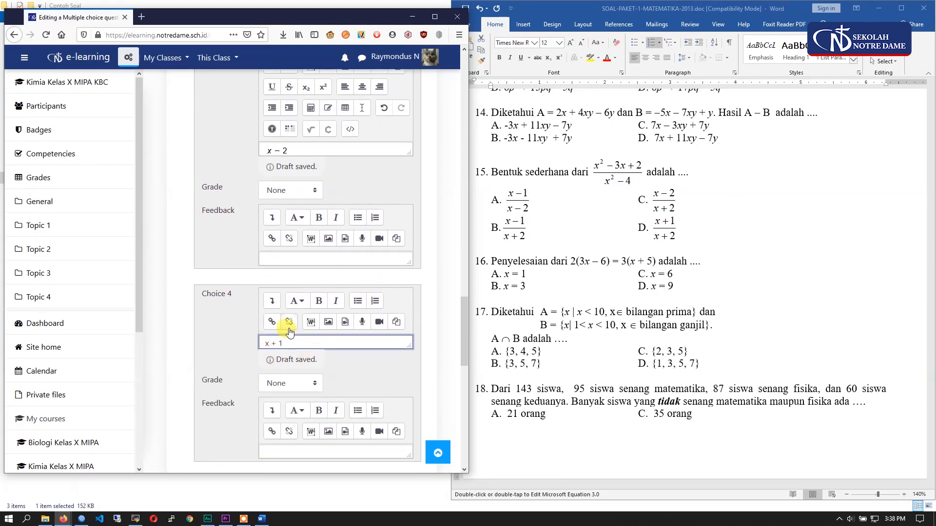
left_click_drag(285, 343, 258, 343)
key("BackSpace")
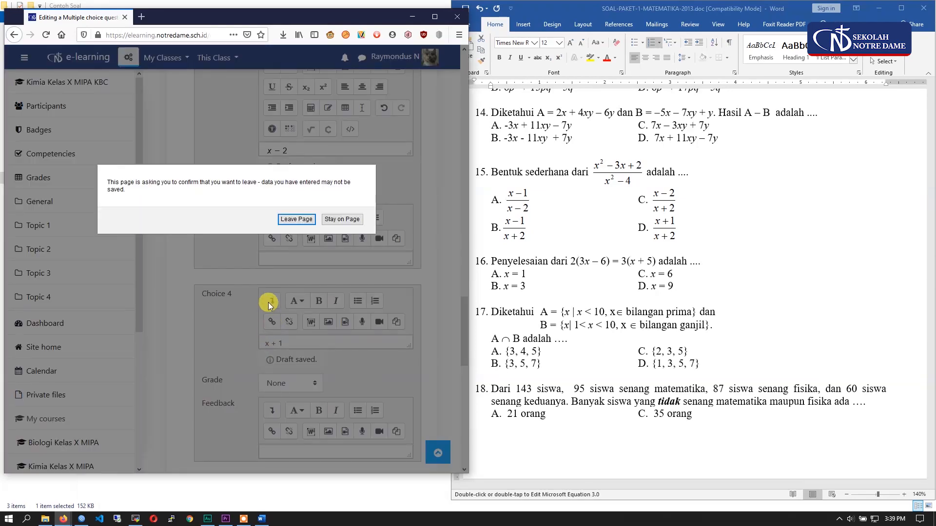
left_click(346, 220)
- Enlarge the Choice 4 answer field and replace its plain text with the MathType fraction (x + 1)/(x + 2)
scroll(274, 303, "down", 2)
scroll(274, 304, "down", 3)
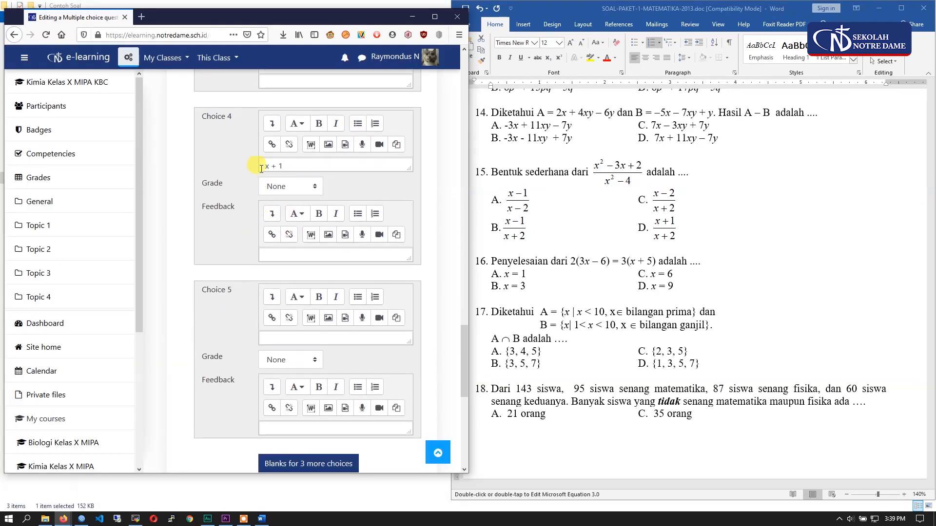
left_click(273, 126)
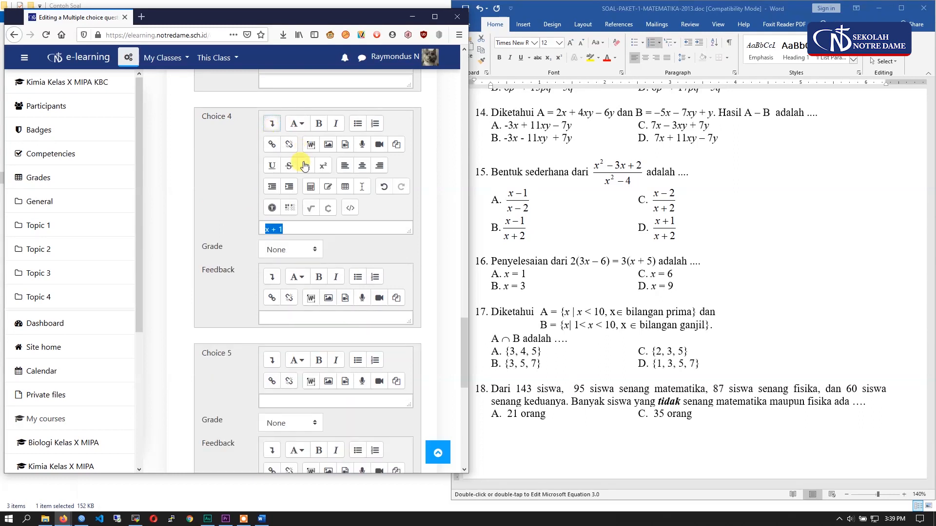
left_click_drag(409, 232, 410, 259)
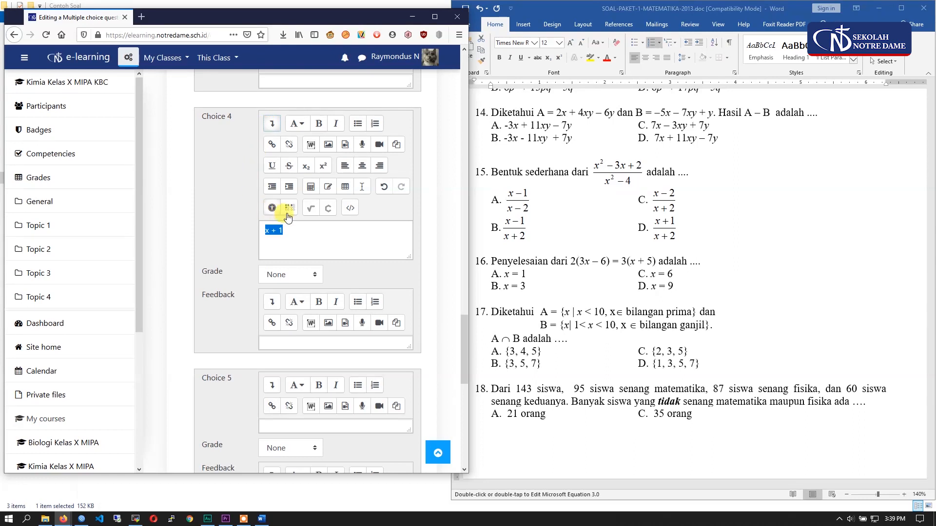
left_click(310, 209)
left_click(185, 349)
type("x + 1 ")
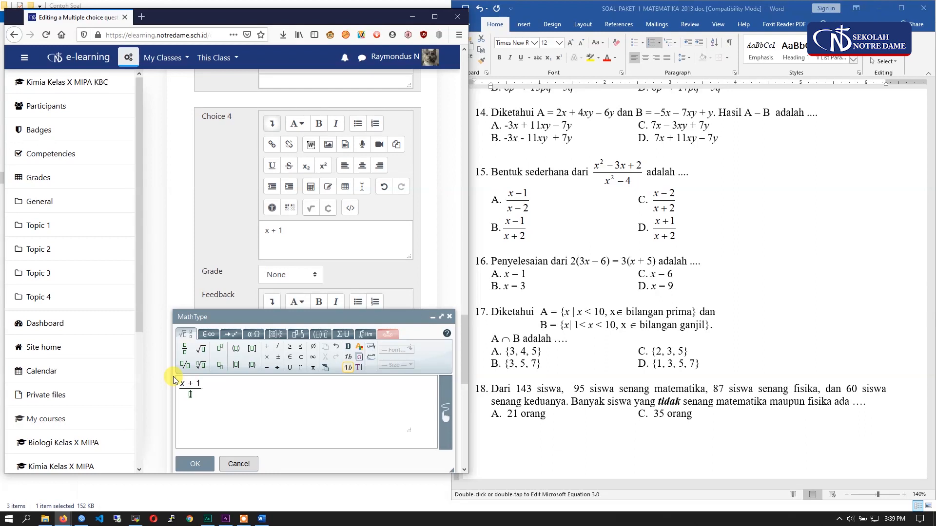
type("x + 2")
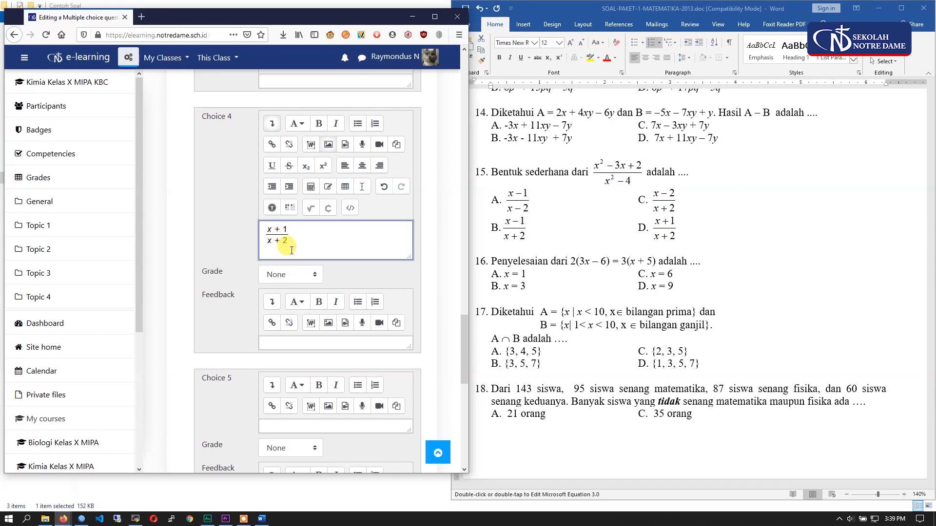
- Set the grade of Choice 4 to 100% and save the question
left_click(286, 272)
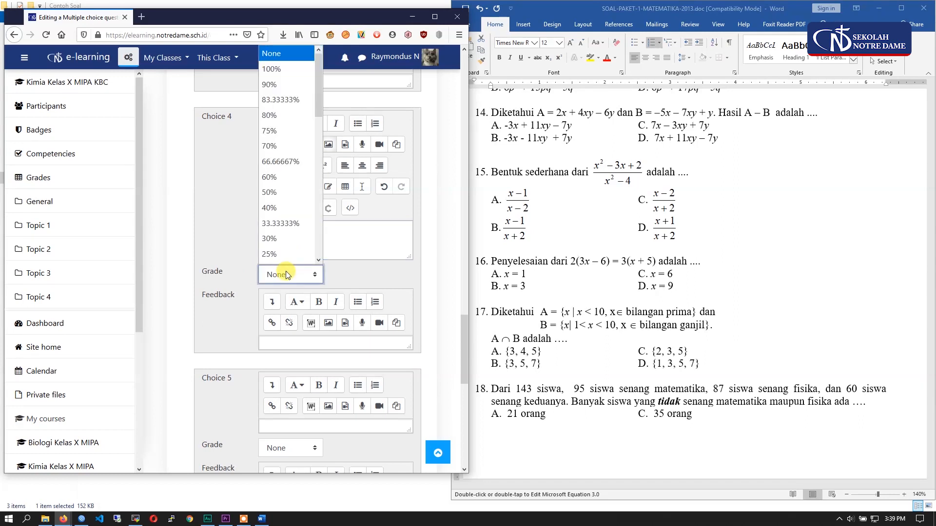
left_click(285, 73)
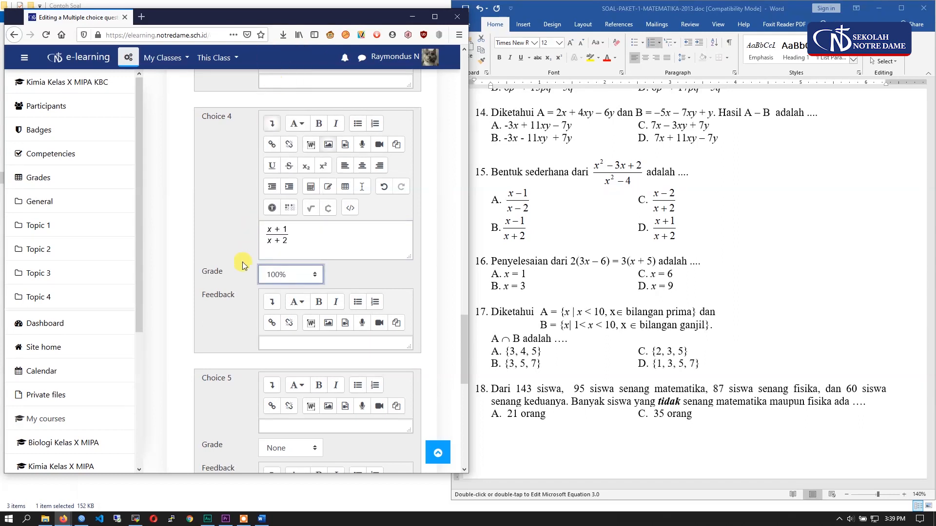
left_click(435, 17)
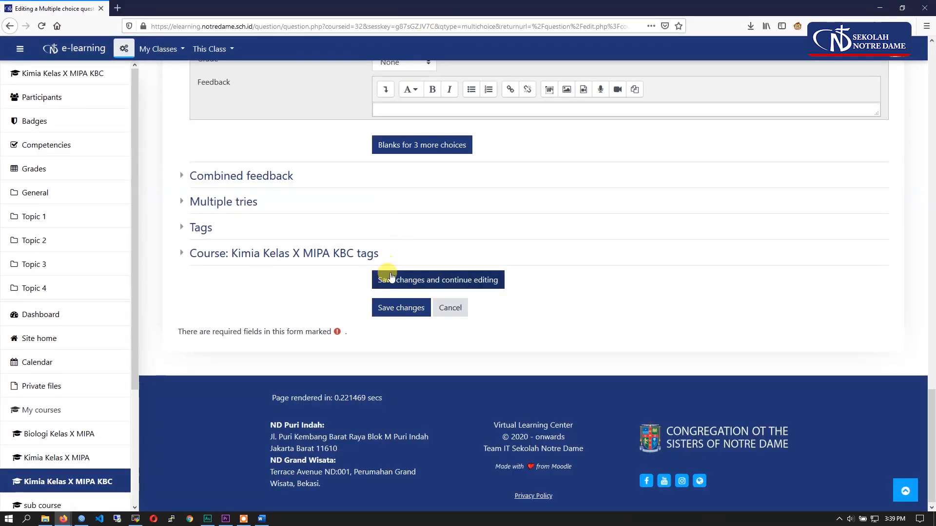
scroll(390, 276, "up", 5)
scroll(390, 276, "up", 9)
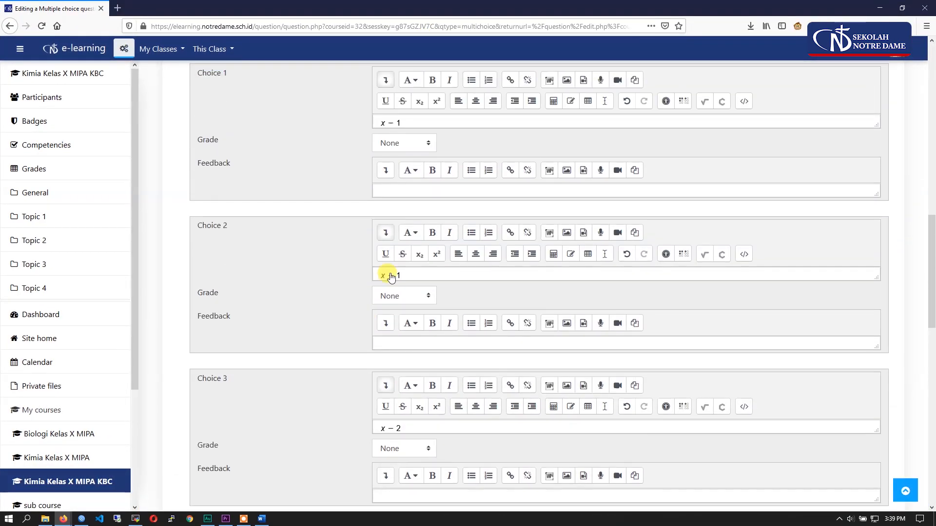
scroll(390, 276, "down", 5)
scroll(390, 276, "down", 8)
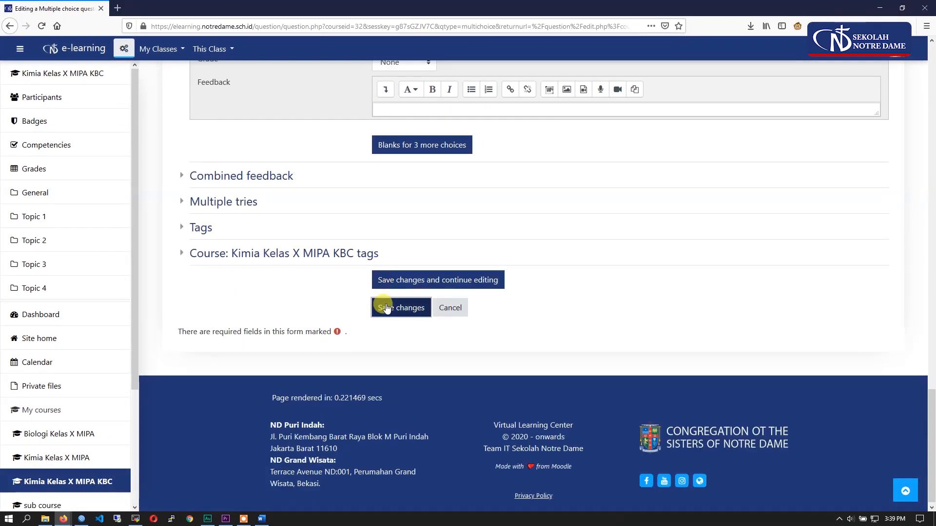
left_click(386, 308)
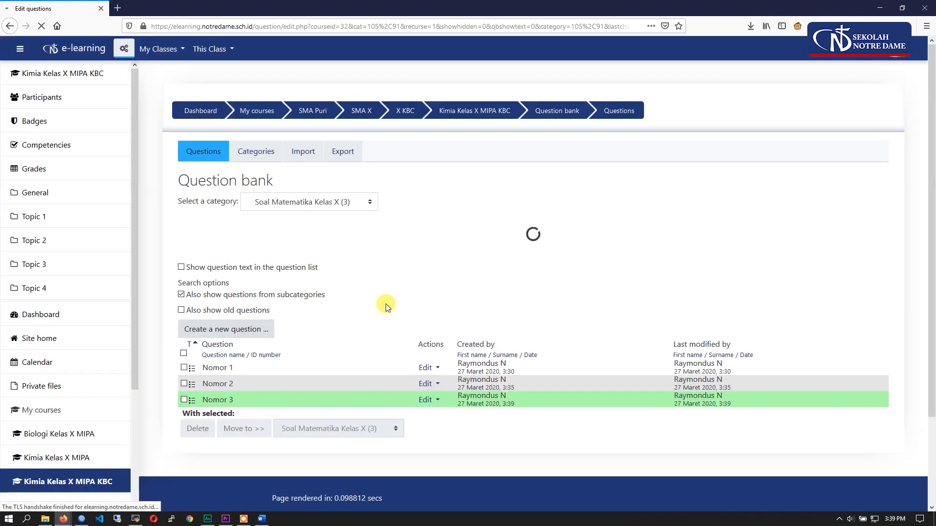
- Check the saved questions in the question bank and where the Soal Matematika Kelas X category sits in the category list
scroll(372, 311, "down", 2)
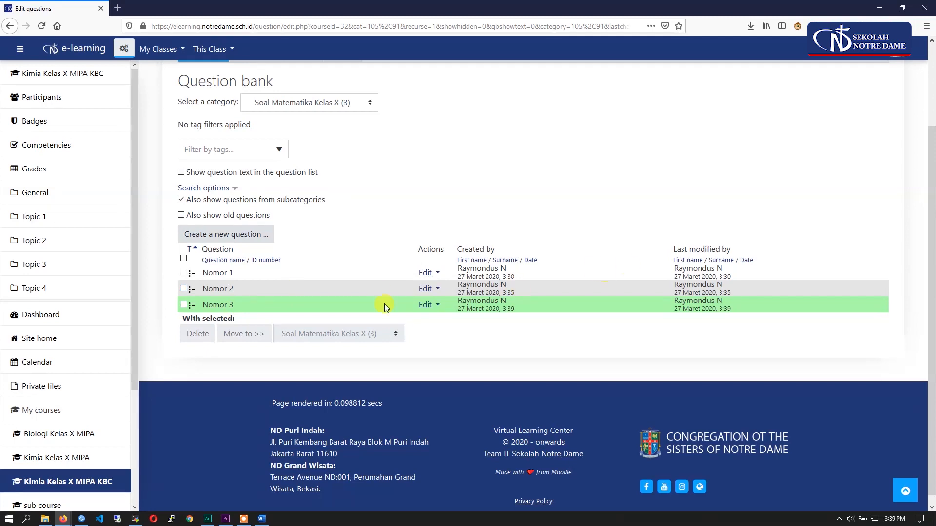
scroll(253, 291, "up", 2)
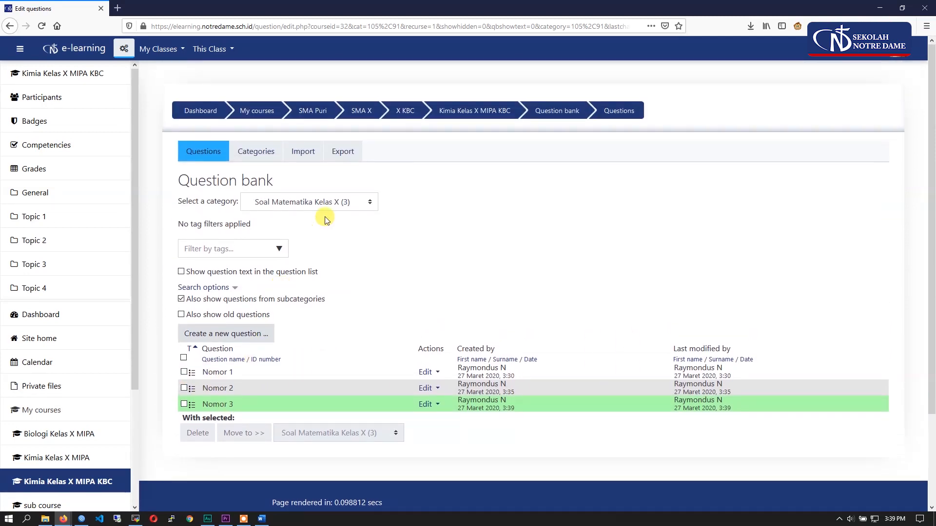
left_click(301, 210)
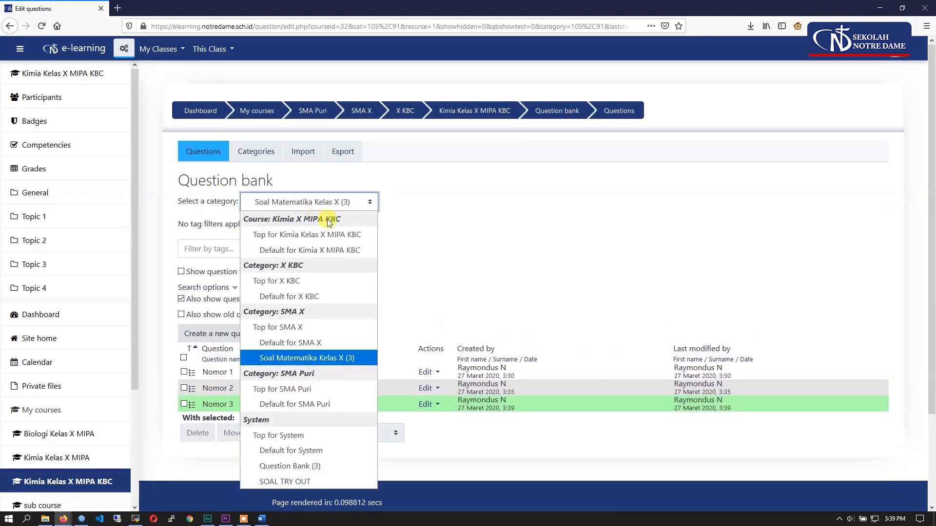
left_click(305, 365)
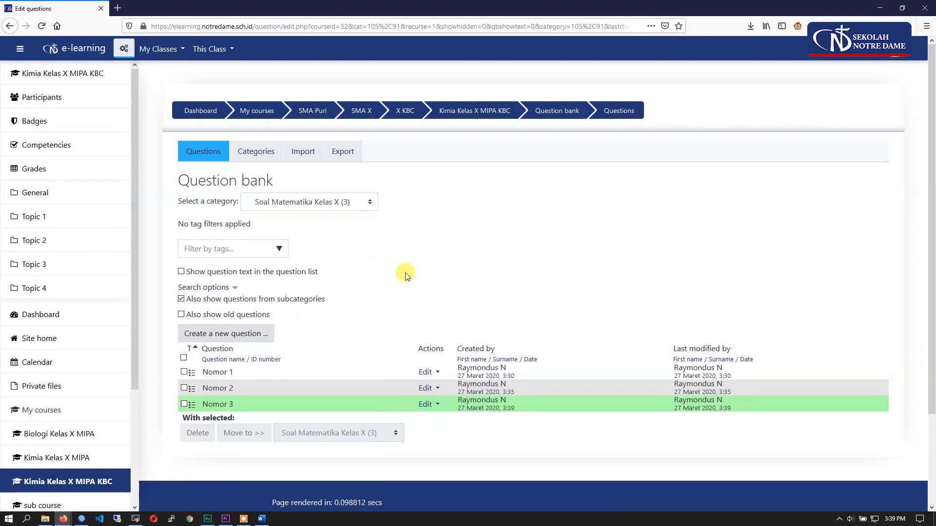
- Open the course "sub course" from the dashboard and turn on its editing mode
left_click(83, 56)
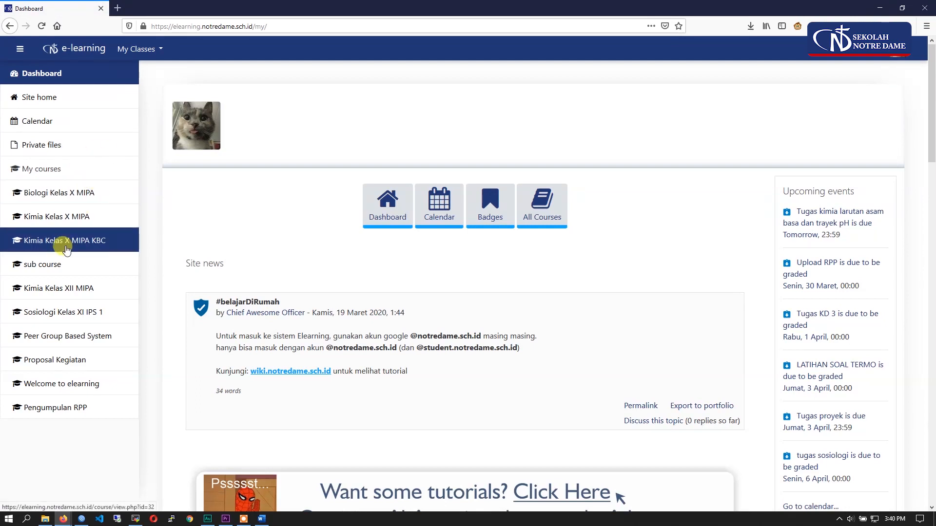
left_click(42, 267)
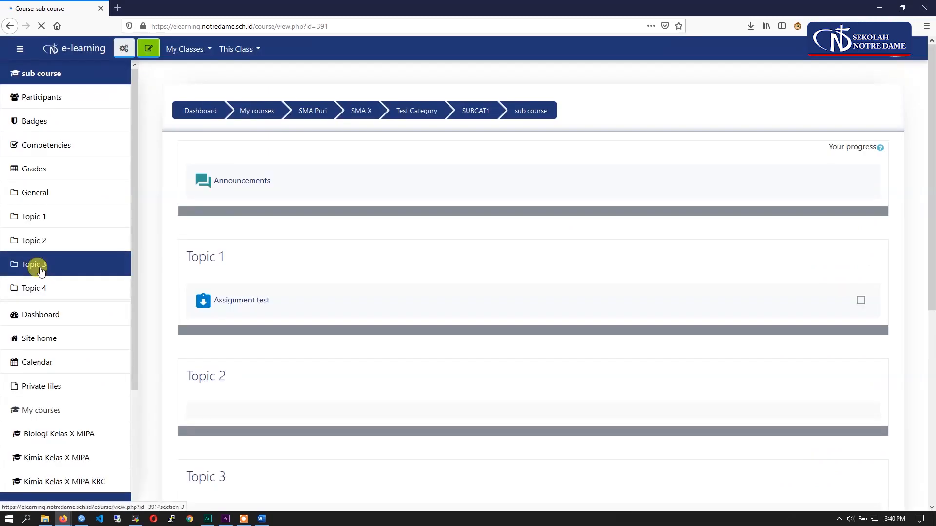
left_click(155, 57)
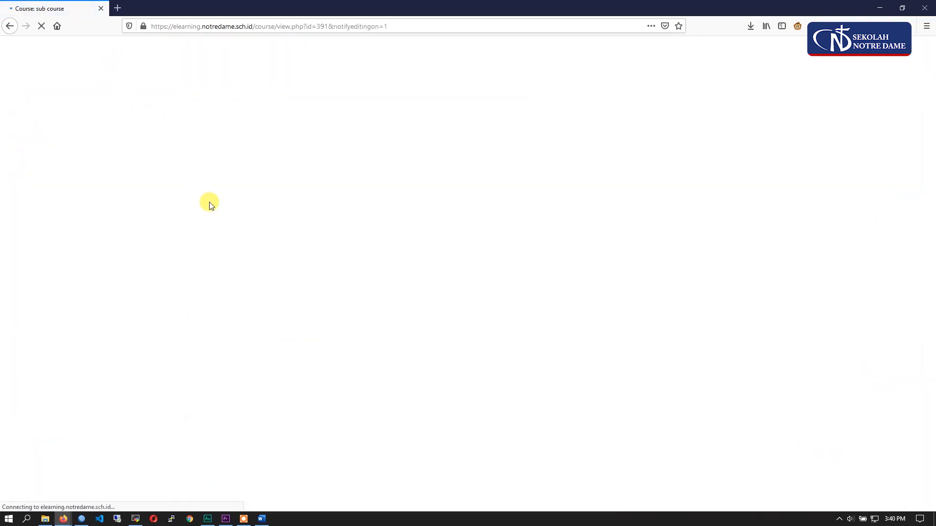
- Add a new Quiz activity to Topic 2 of the course
scroll(335, 313, "down", 3)
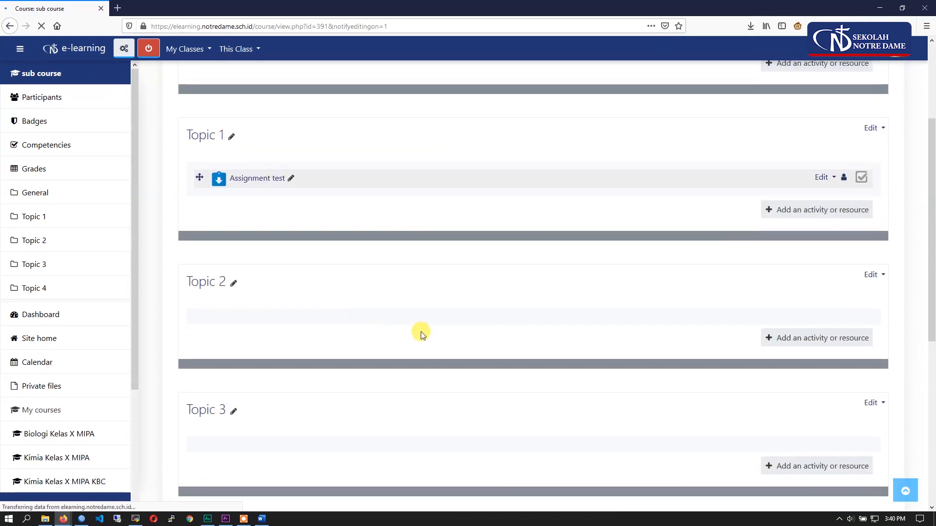
left_click(813, 339)
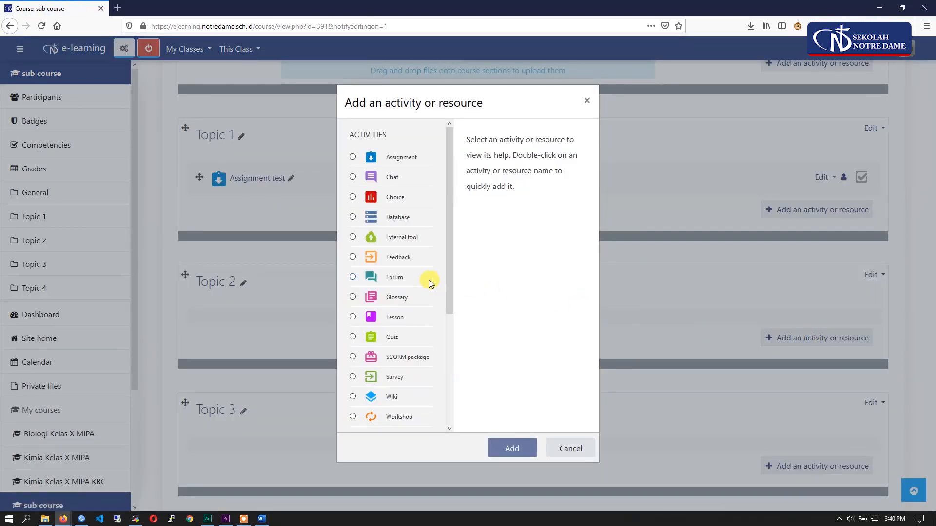
scroll(429, 280, "down", 3)
left_click(358, 215)
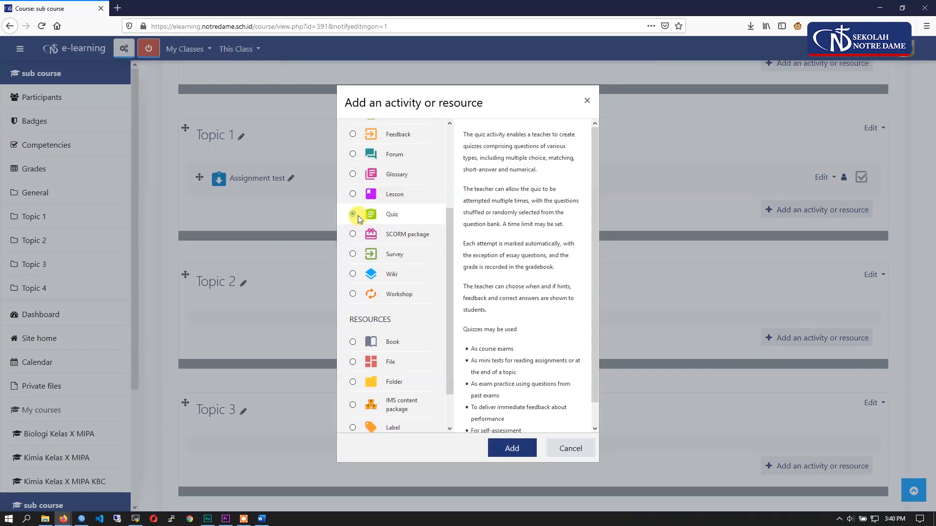
left_click(512, 449)
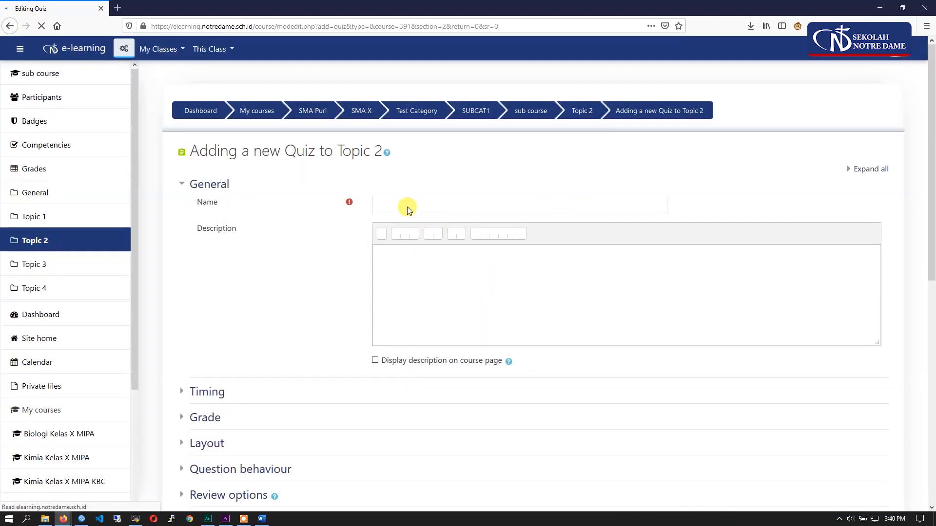
- Name the quiz "Quiz Matematika (test)", display the description "Contoh membuat quiz" on the course page, and expand the Timing settings
left_click(409, 209)
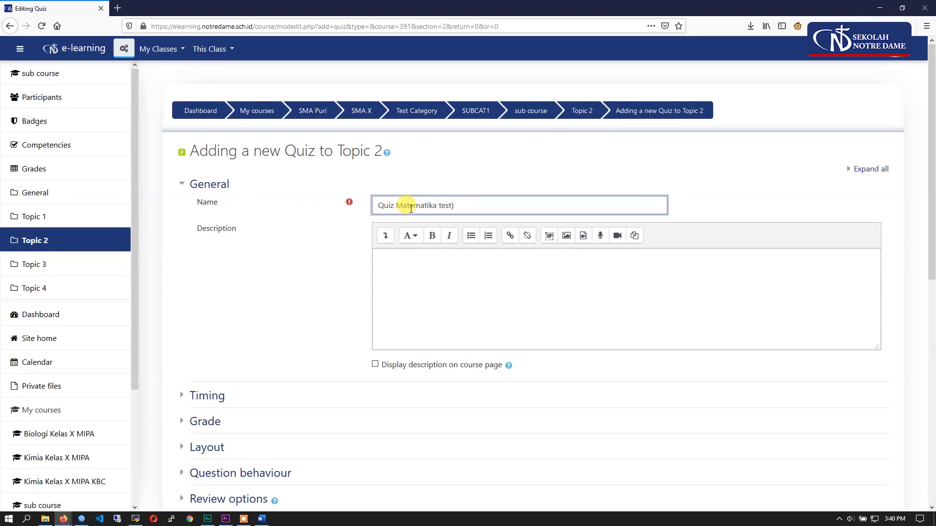
left_click(444, 289)
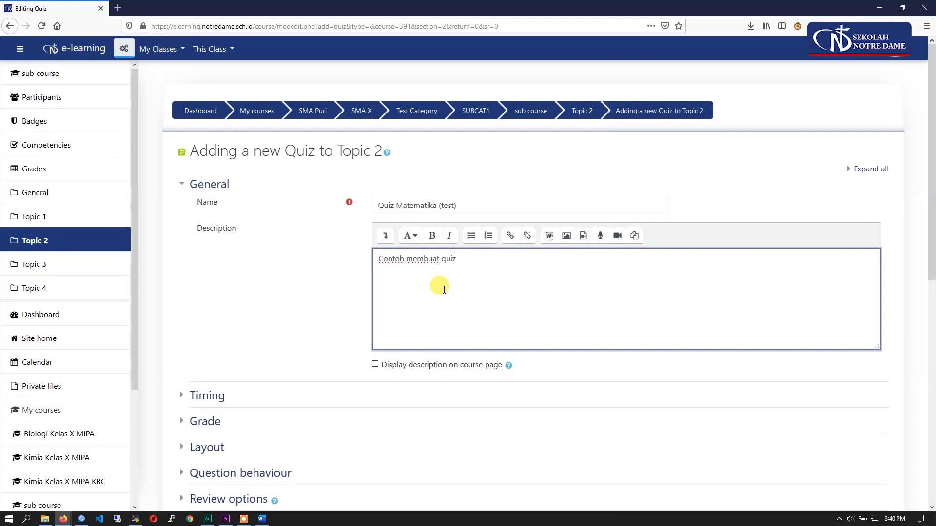
left_click(374, 365)
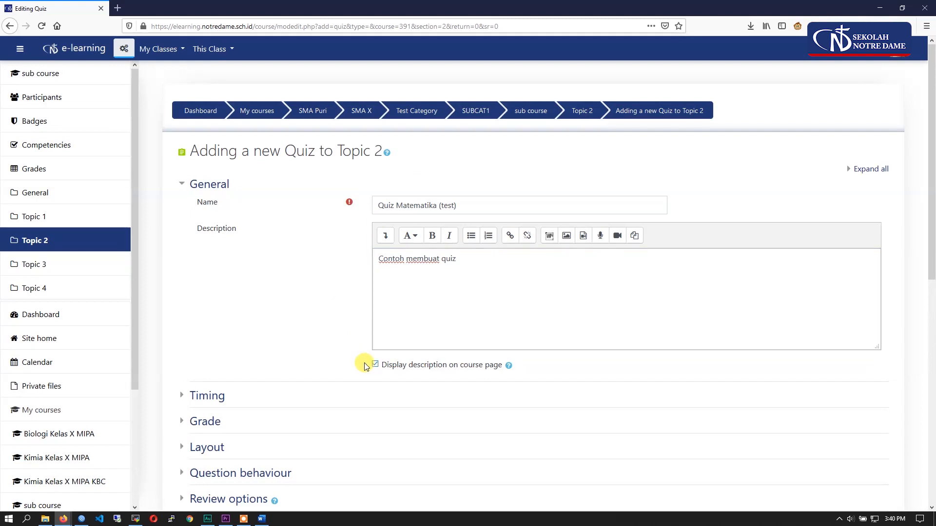
scroll(266, 331, "down", 3)
left_click(215, 248)
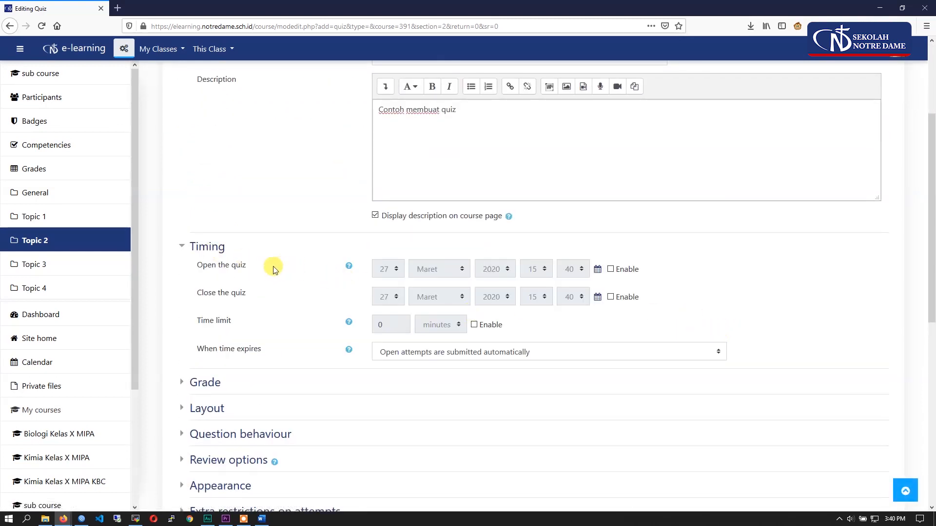
- Enable the quiz opening date and set its day to 26, keeping the month, year and time
left_click_drag(276, 270, 195, 268)
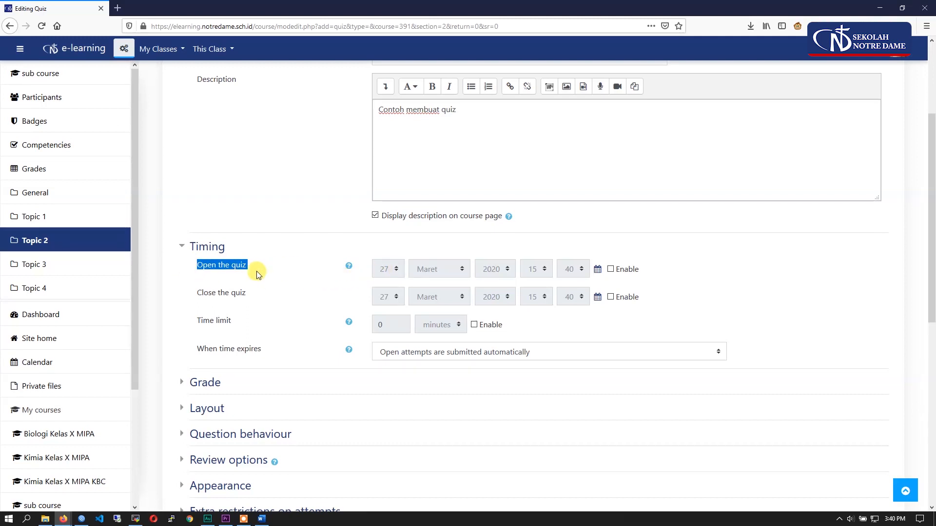
left_click(611, 269)
left_click(390, 271)
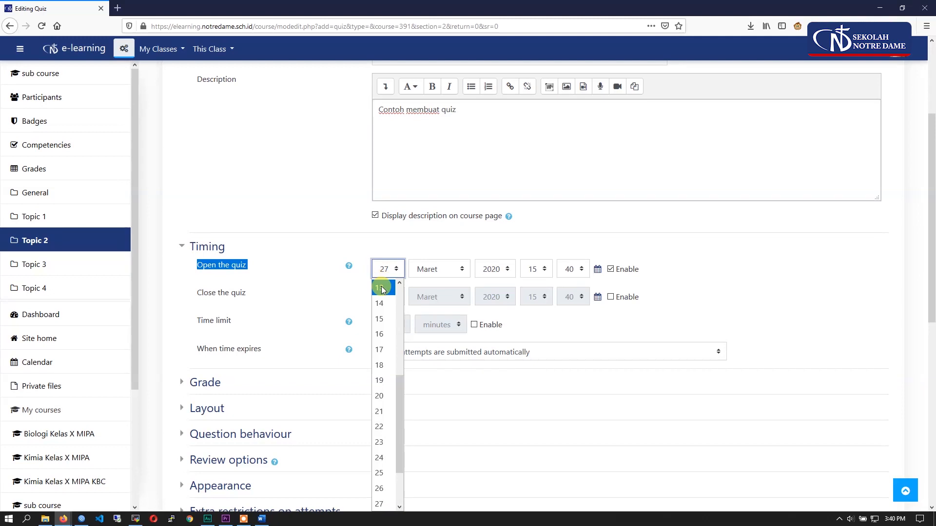
left_click(381, 503)
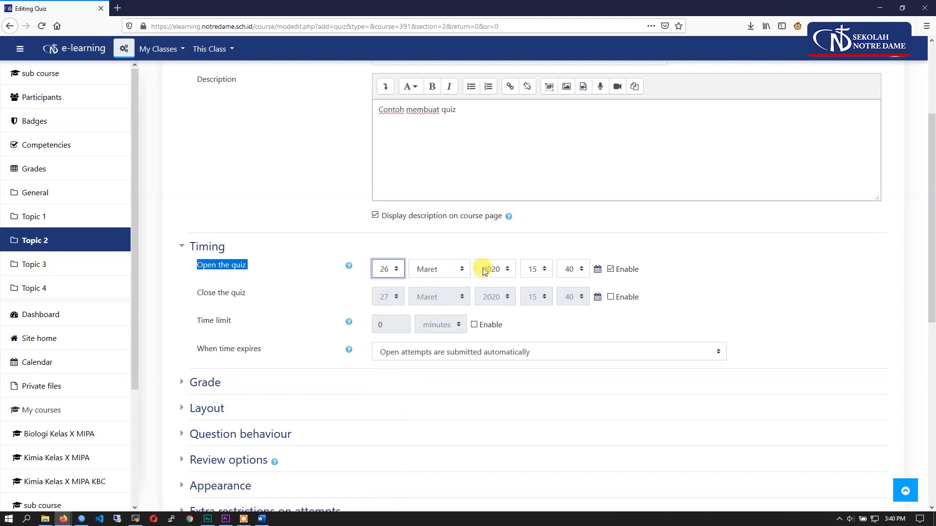
left_click(434, 270)
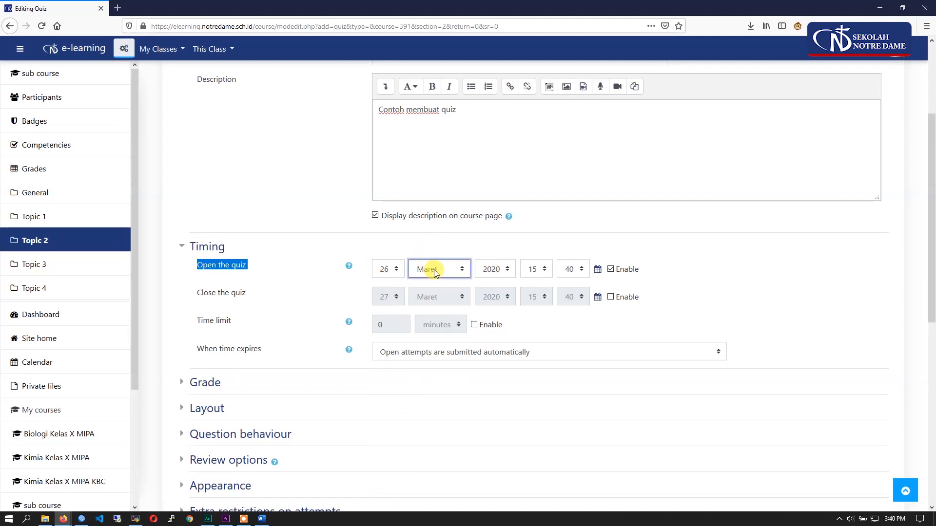
left_click(491, 273)
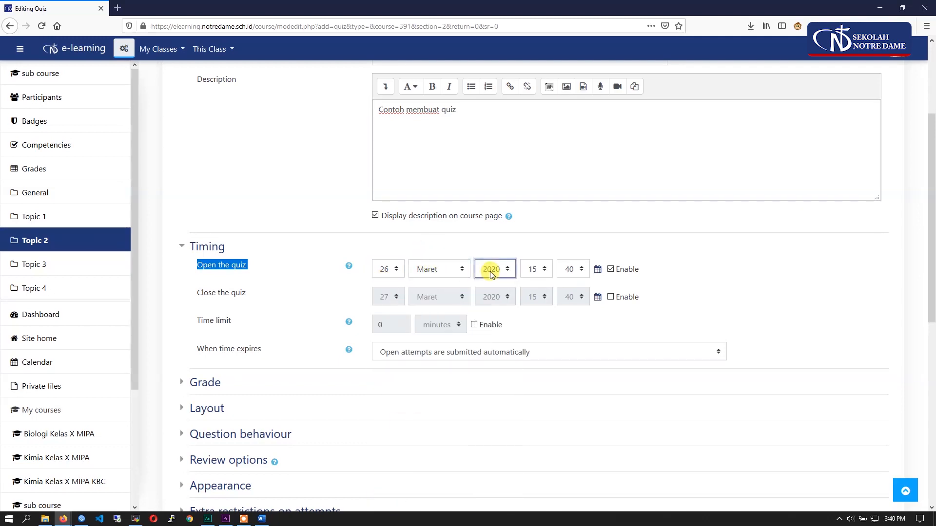
left_click(536, 273)
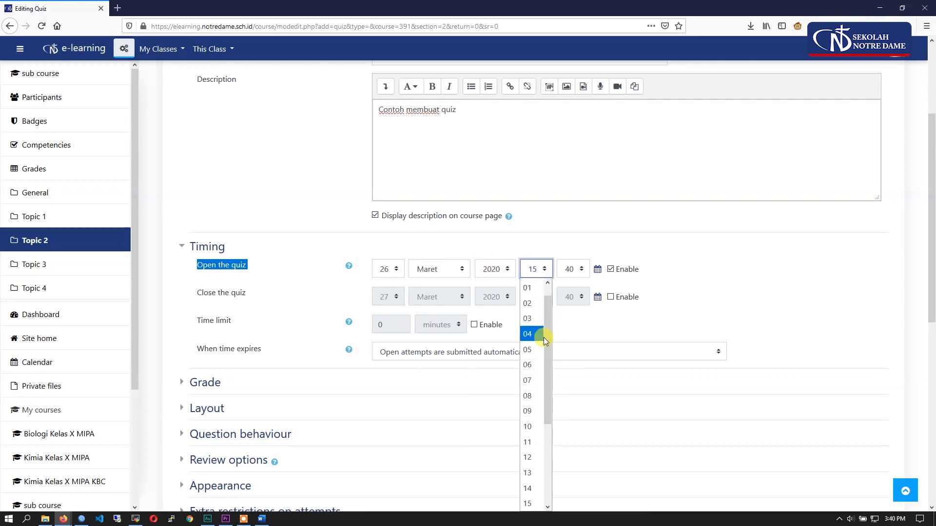
left_click(531, 266)
scroll(324, 276, "down", 1)
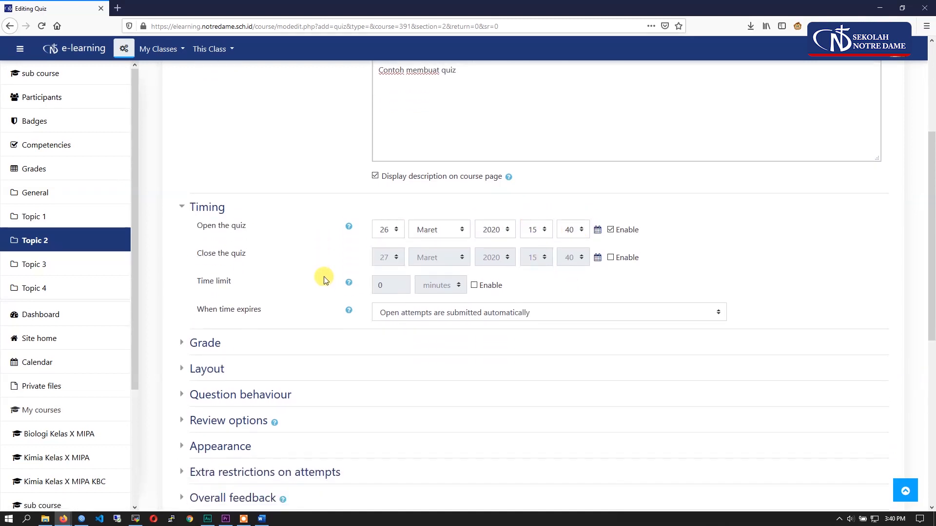
- Set the day of the quiz opening date to 28 and disable the opening date again
left_click(388, 220)
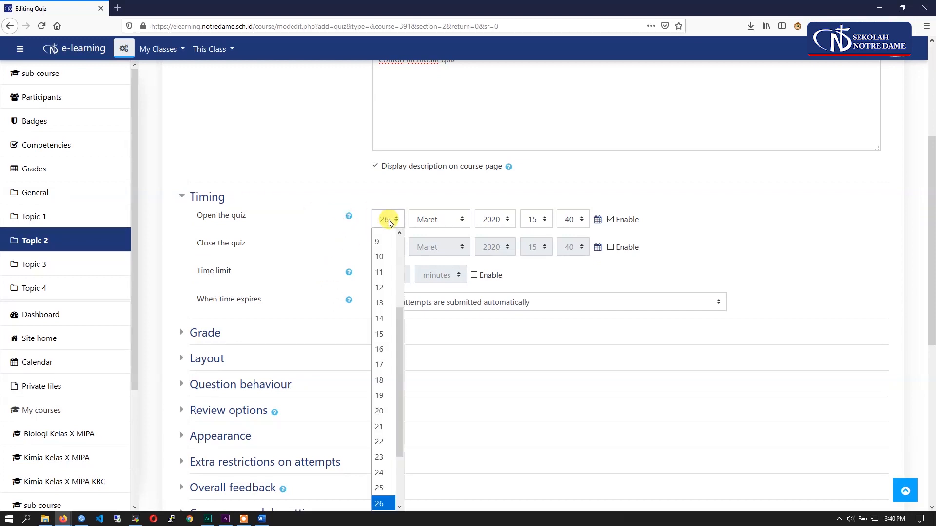
left_click_drag(400, 344, 402, 370)
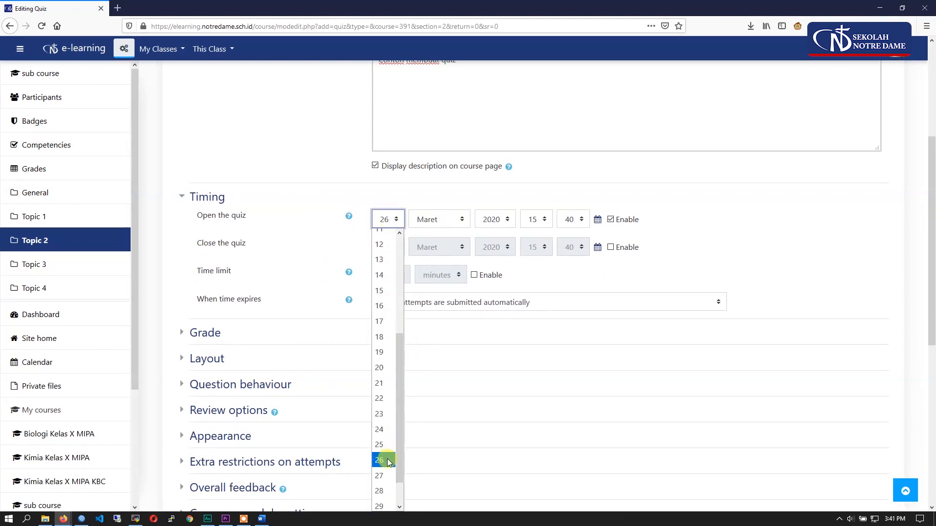
left_click(379, 492)
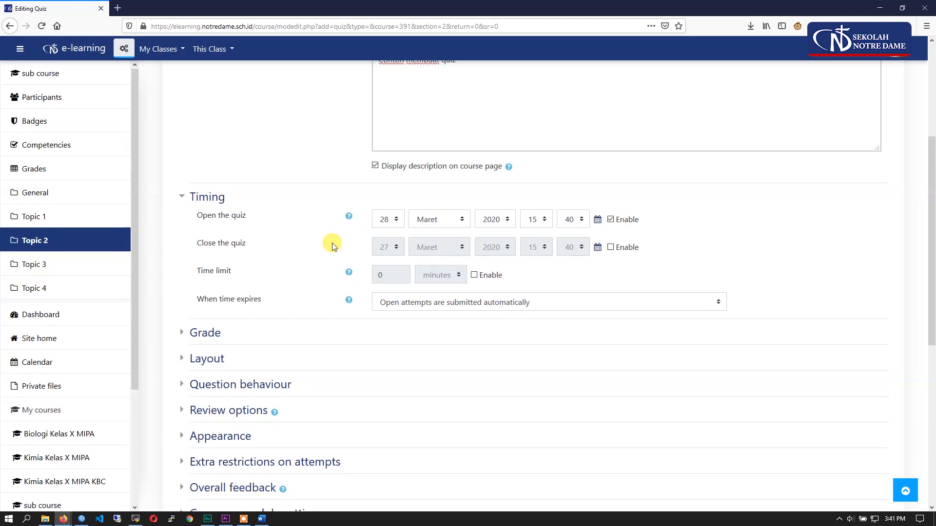
left_click(611, 220)
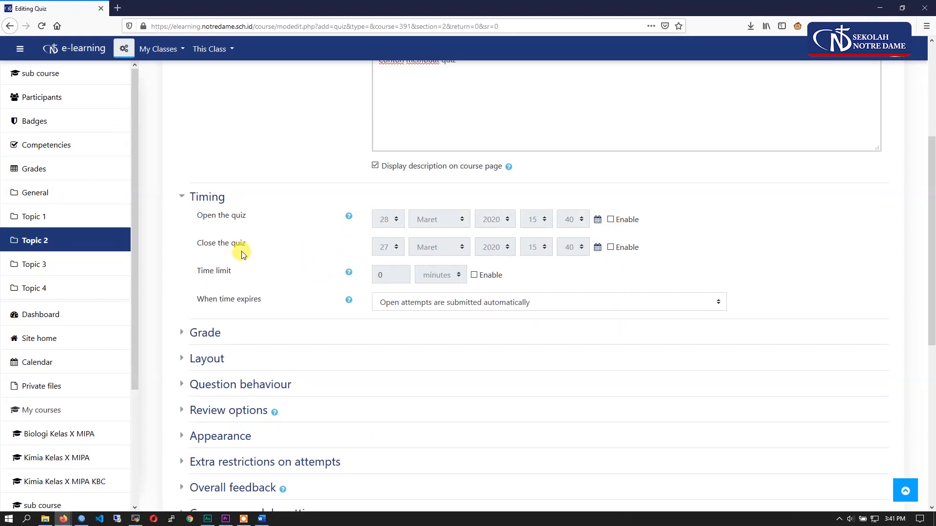
- Enable the quiz closing date and set its day to 29
left_click_drag(247, 243, 204, 244)
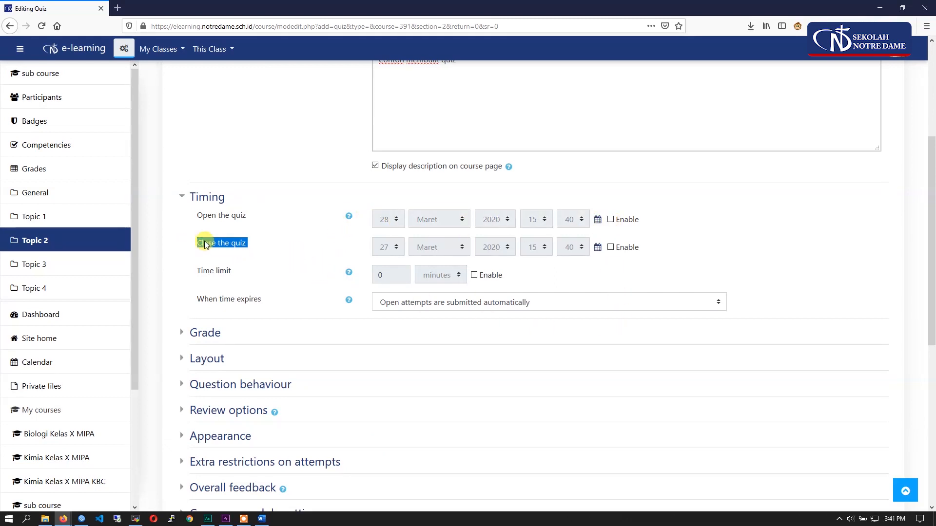
left_click(621, 248)
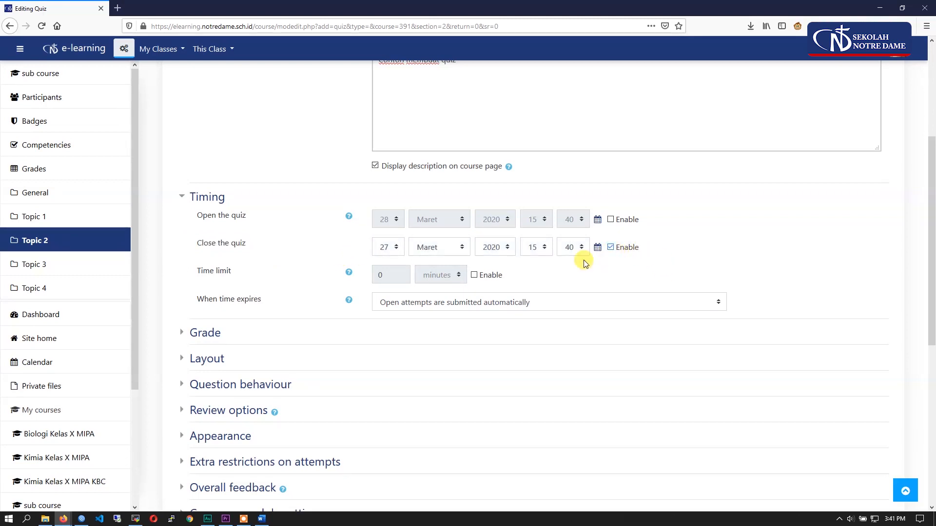
left_click(391, 248)
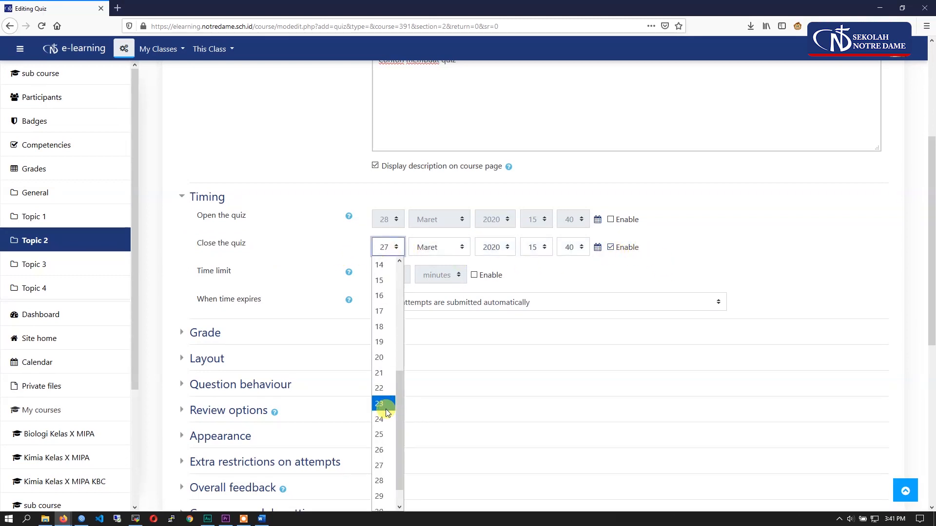
left_click(384, 472)
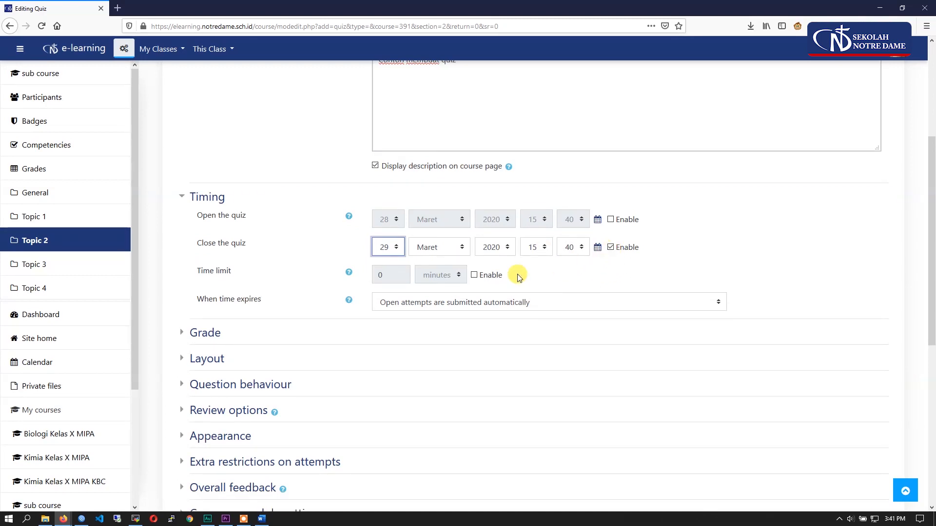
- Disable the quiz closing date in the Timing settings
left_click_drag(250, 245, 194, 243)
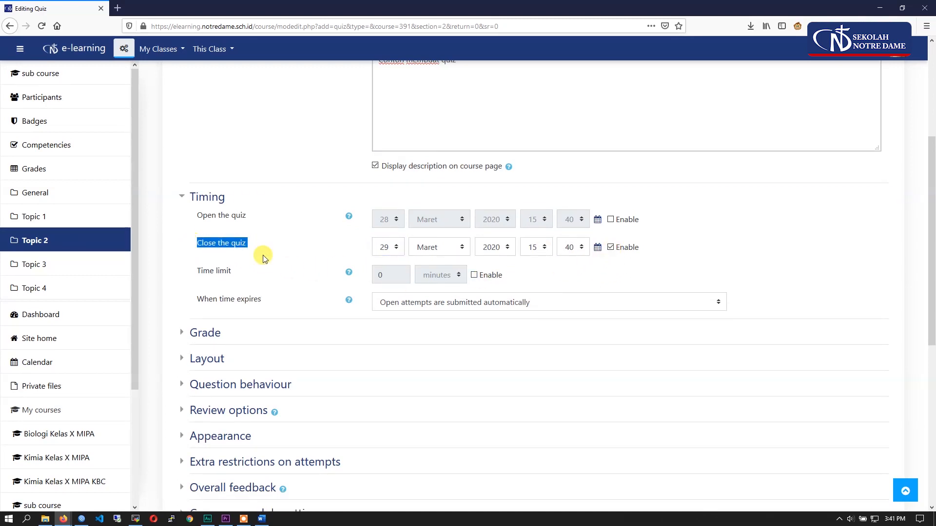
left_click(610, 247)
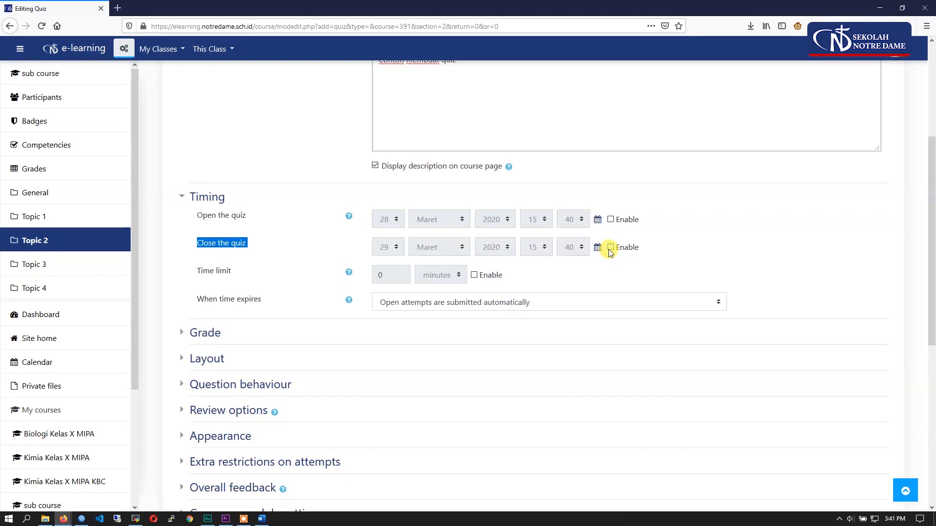
left_click(603, 281)
- Enable the quiz time limit and set it to 2 hours
scroll(272, 240, "down", 1)
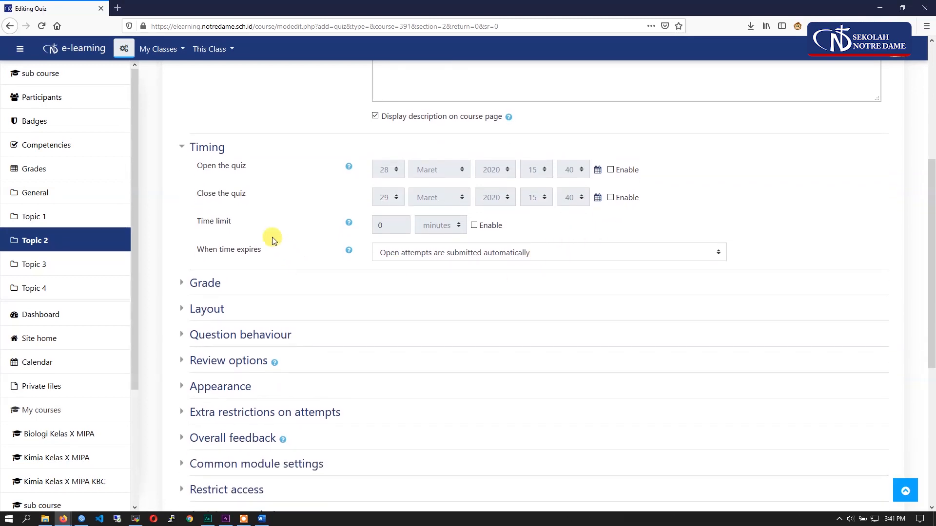
left_click_drag(235, 221, 191, 220)
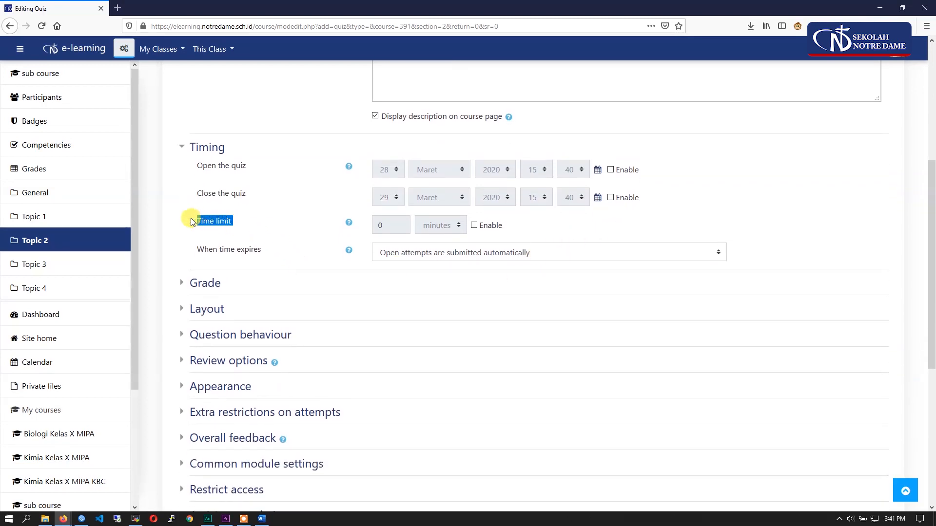
left_click(474, 226)
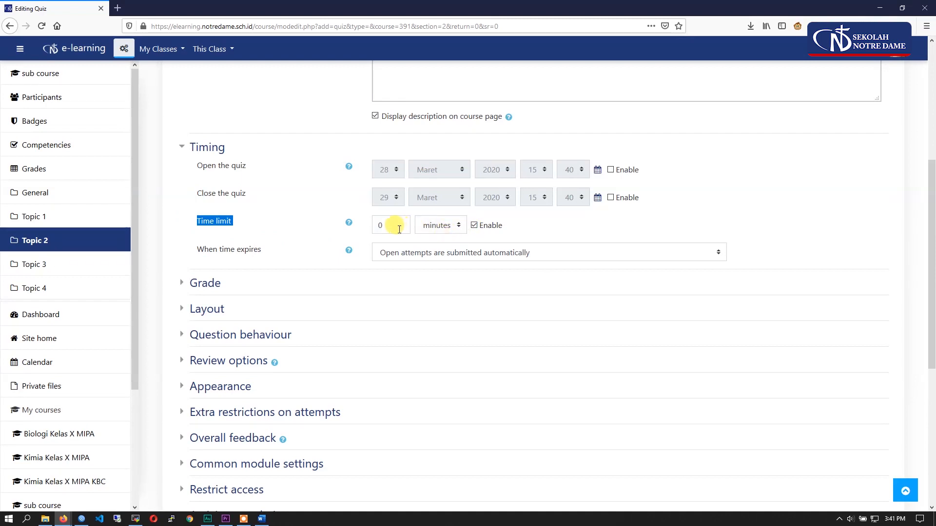
left_click_drag(401, 229, 377, 225)
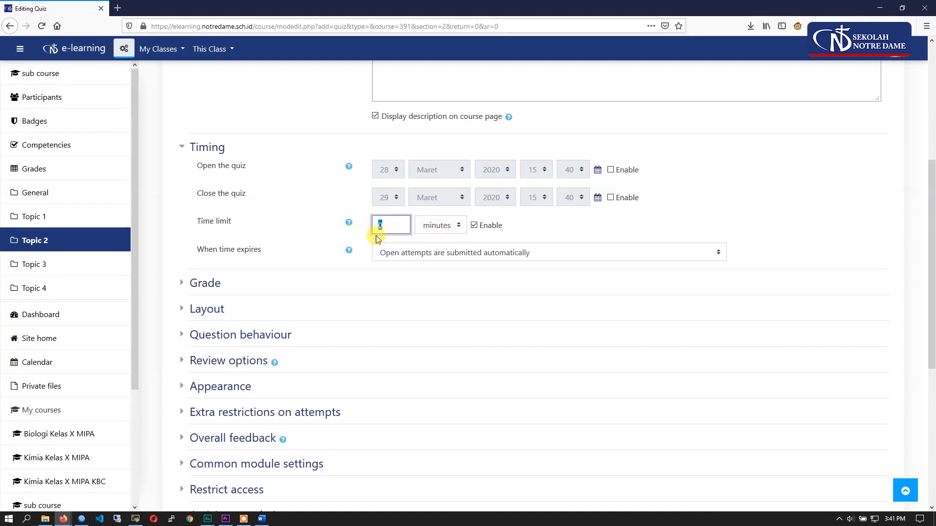
left_click(431, 230)
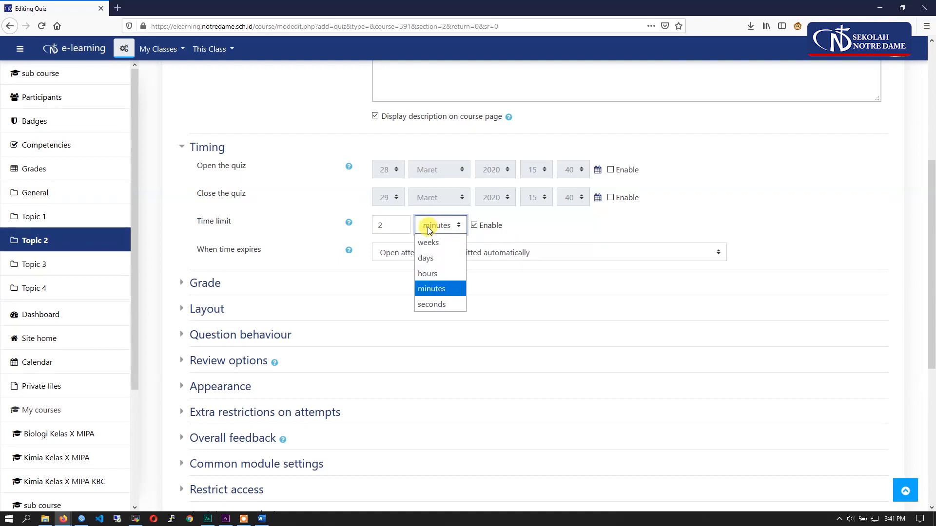
left_click(447, 273)
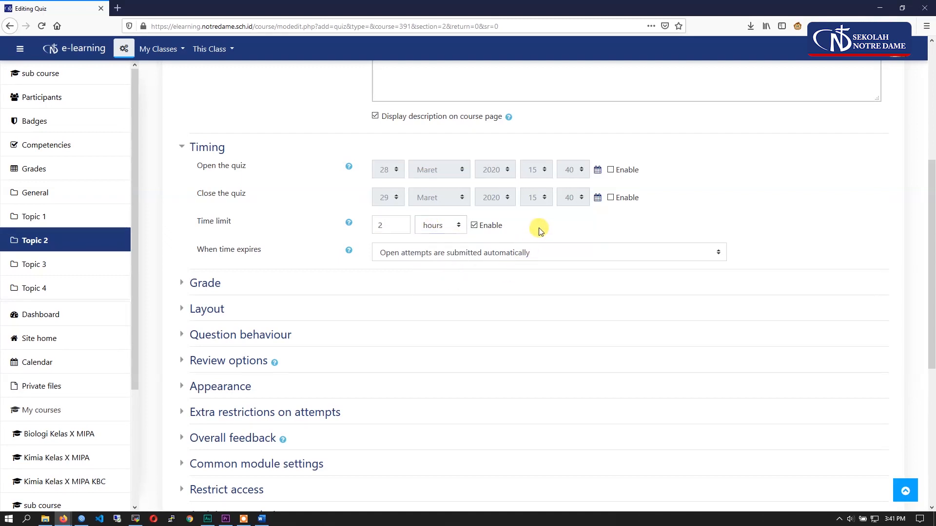
- Change the quiz time limit to 30 minutes
scroll(422, 317, "up", 3)
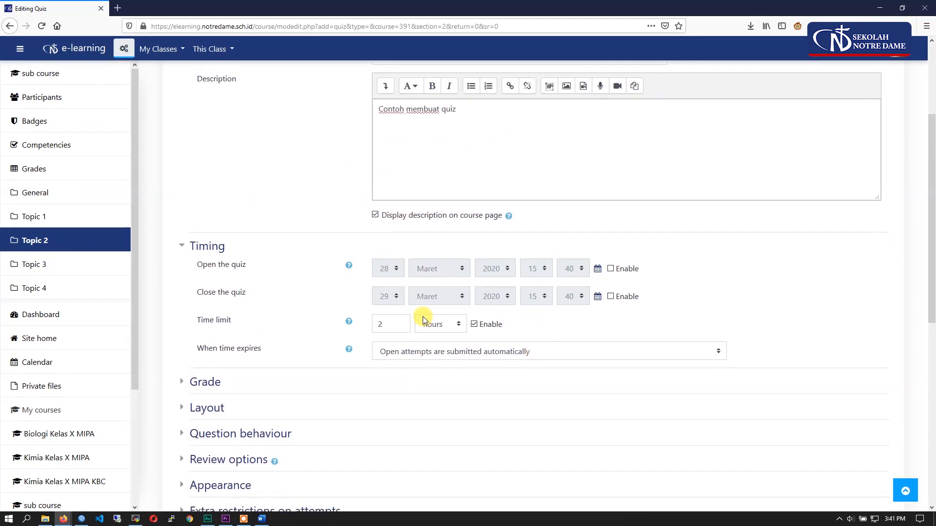
scroll(391, 307, "down", 1)
type("30")
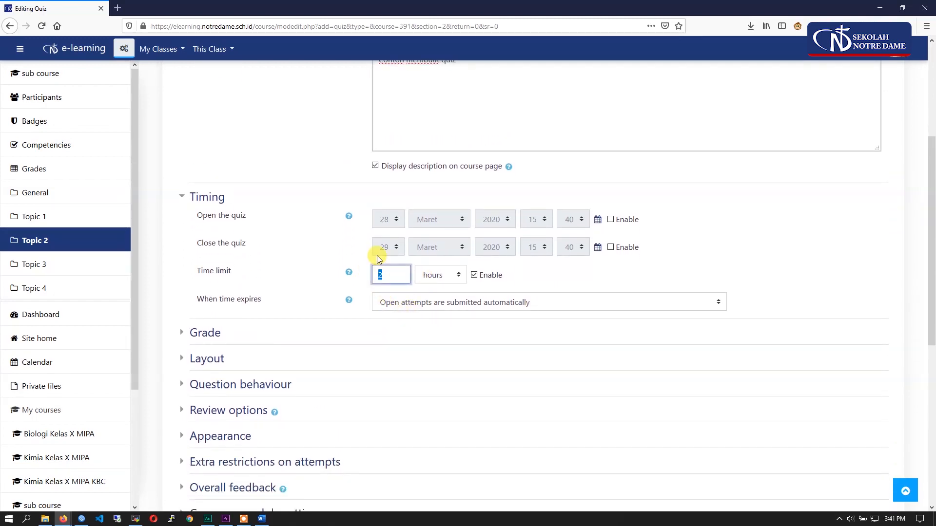
left_click(431, 276)
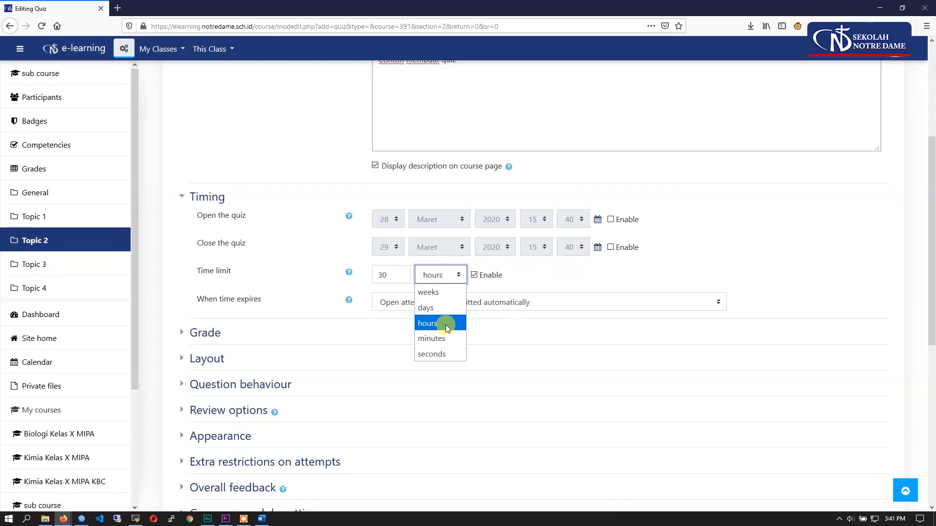
left_click(444, 338)
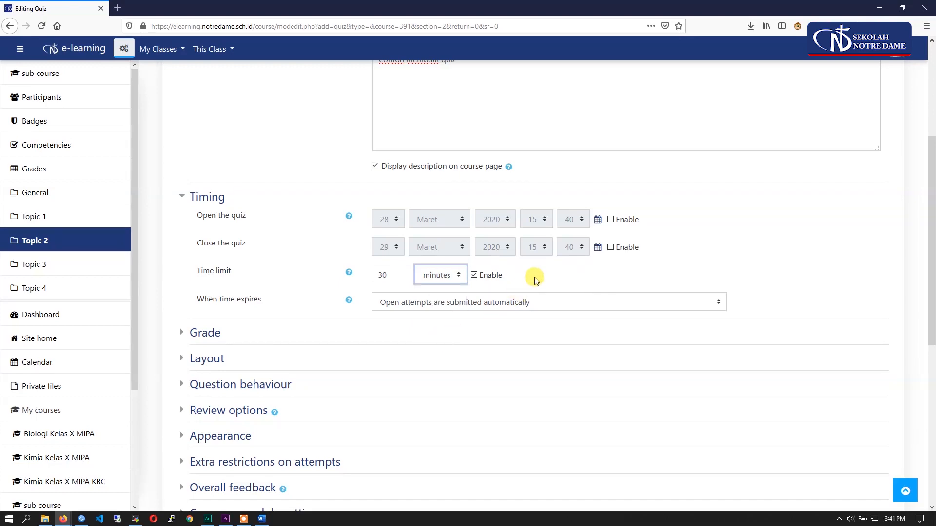
- Expand the Grade settings and set the attempts allowed to 1
scroll(404, 351, "up", 4)
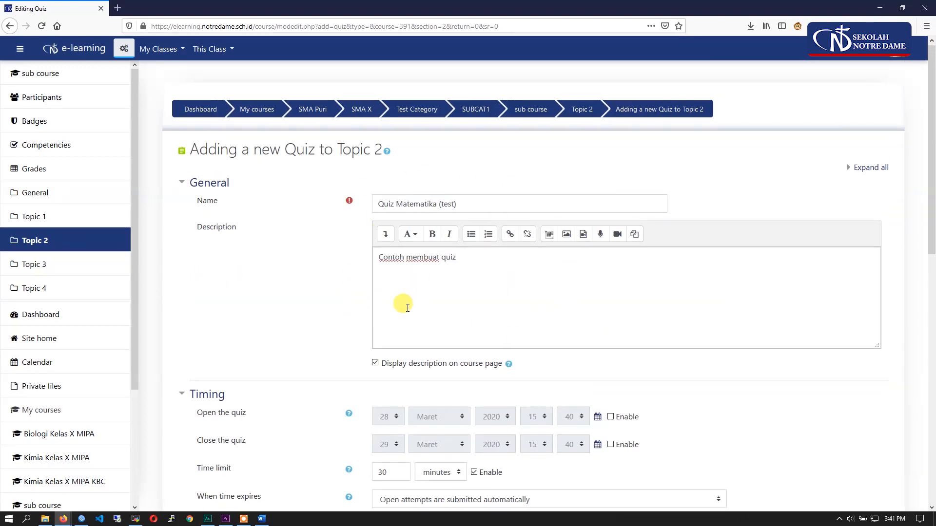
scroll(404, 303, "down", 3)
scroll(251, 292, "down", 2)
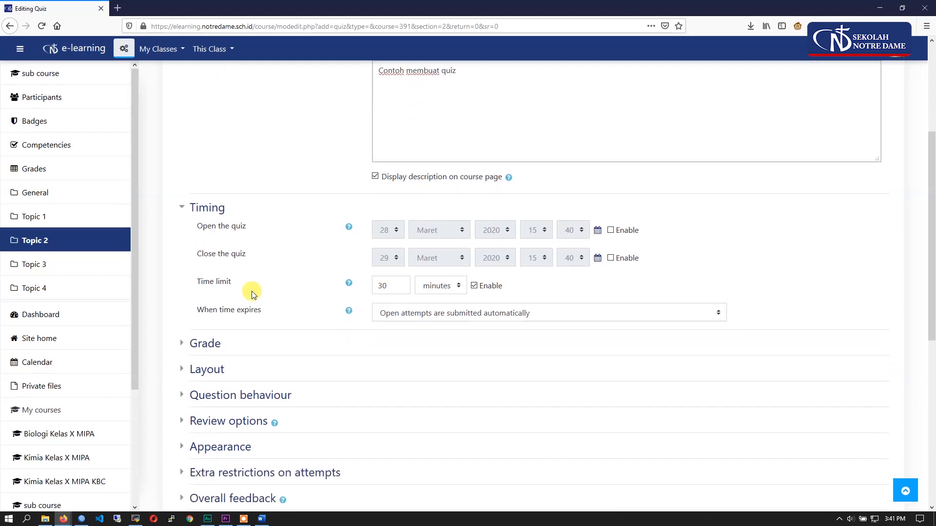
left_click(219, 284)
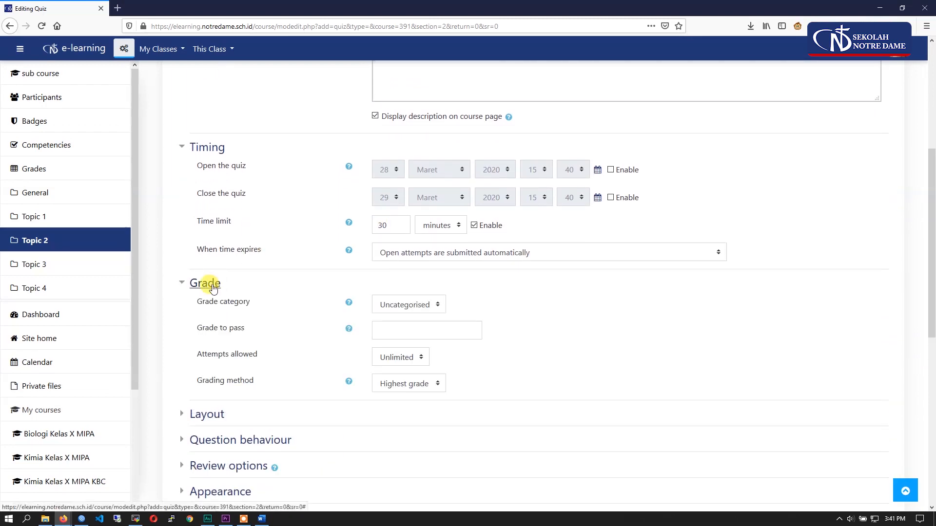
scroll(210, 293, "down", 2)
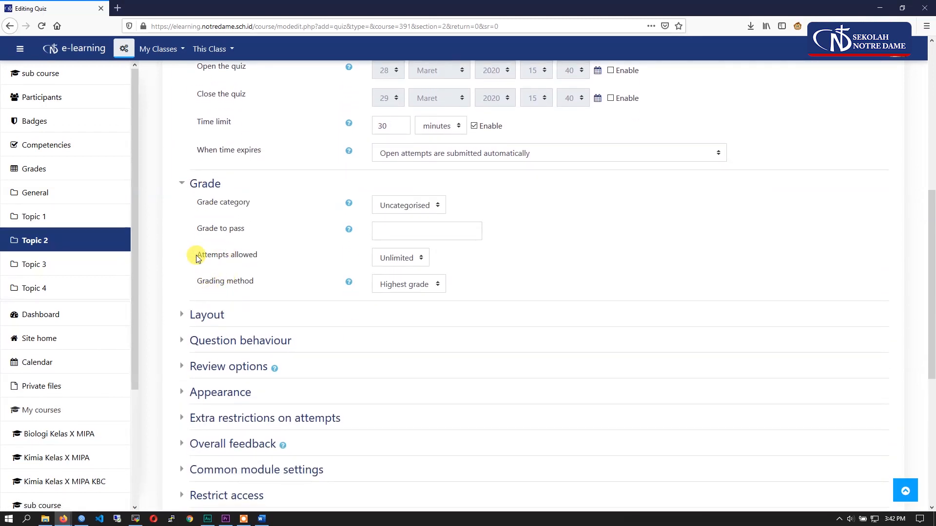
left_click_drag(194, 258, 265, 255)
left_click(397, 258)
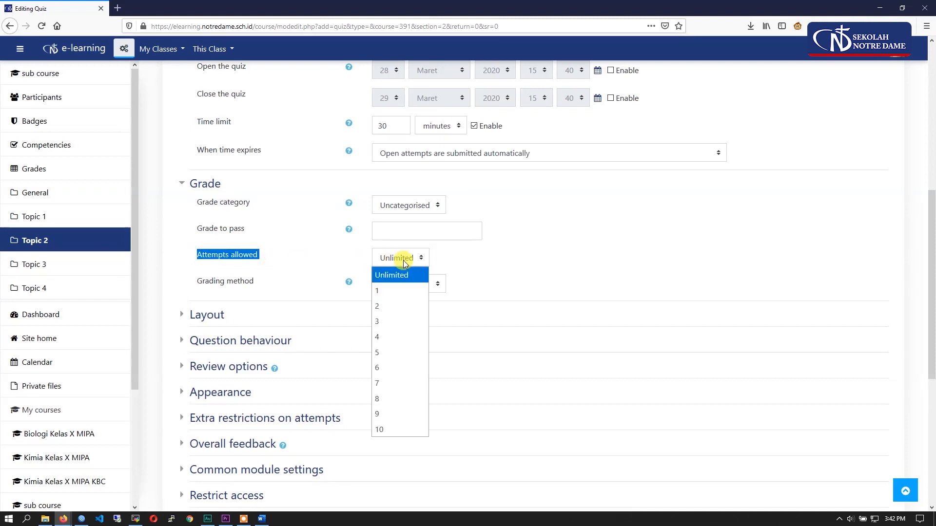
left_click(397, 291)
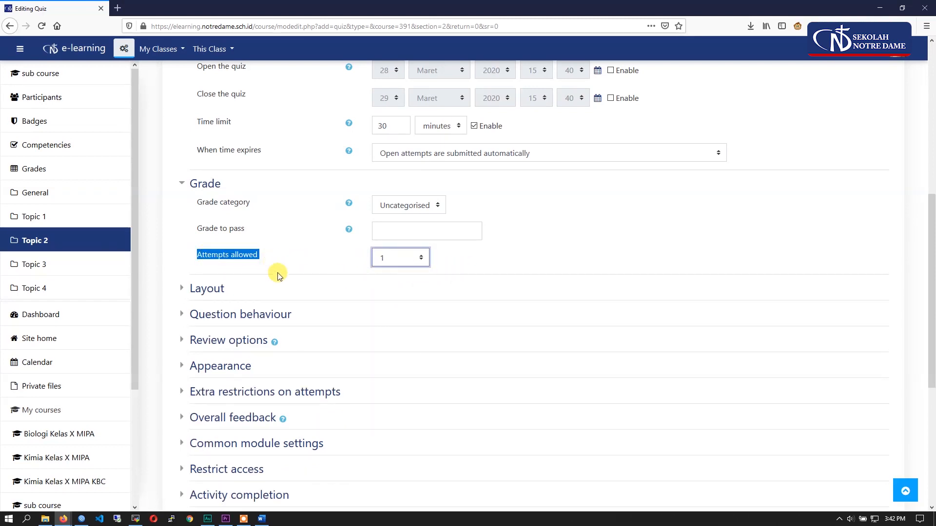
- Change the number of attempts allowed for the quiz to 2
scroll(278, 272, "up", 2)
scroll(468, 151, "up", 8)
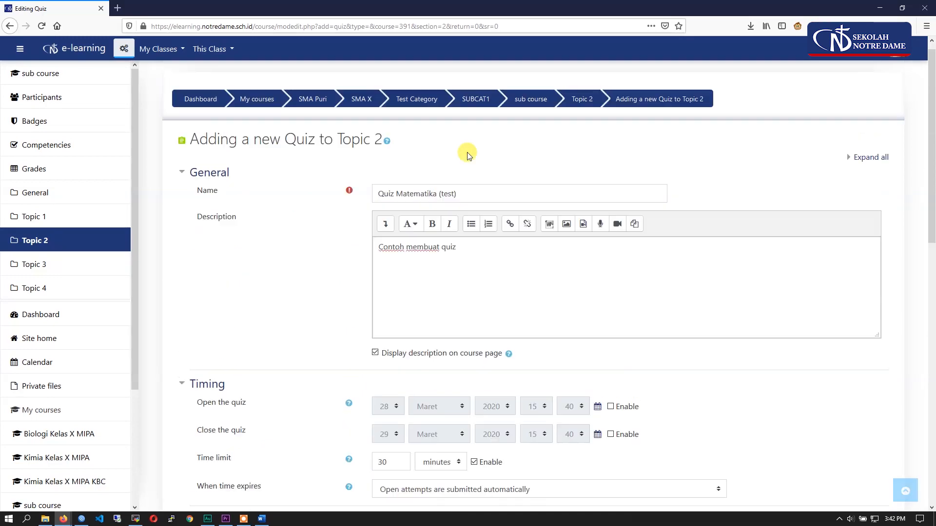
scroll(447, 292, "down", 5)
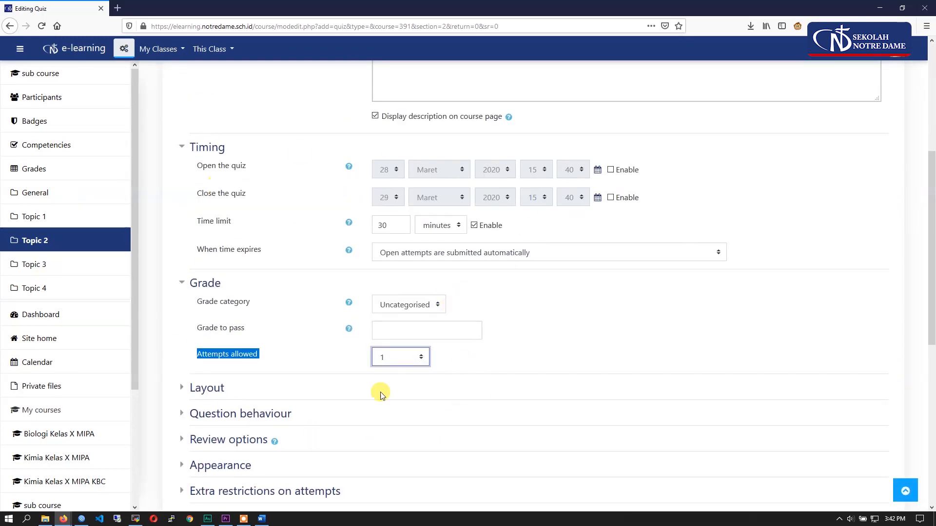
left_click(388, 358)
left_click(376, 217)
scroll(553, 349, "down", 2)
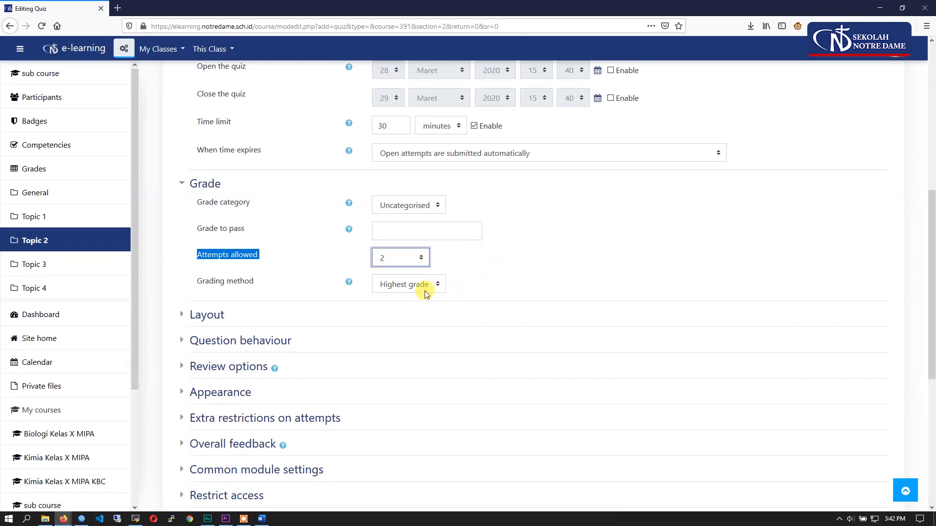
- Set the attempts allowed to 3 and look through the grading method options without changing the method
left_click(383, 263)
left_click(395, 317)
left_click_drag(255, 283, 191, 285)
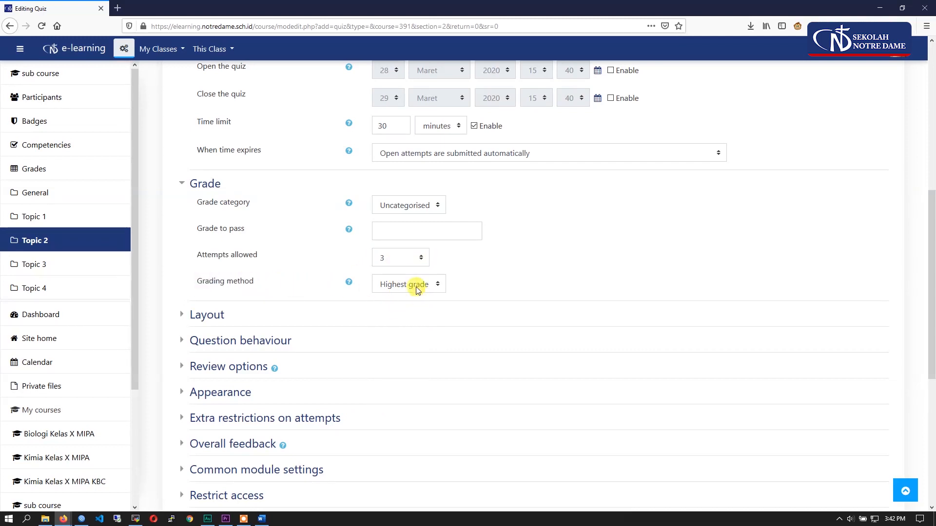
left_click(395, 257)
left_click(396, 321)
left_click(402, 287)
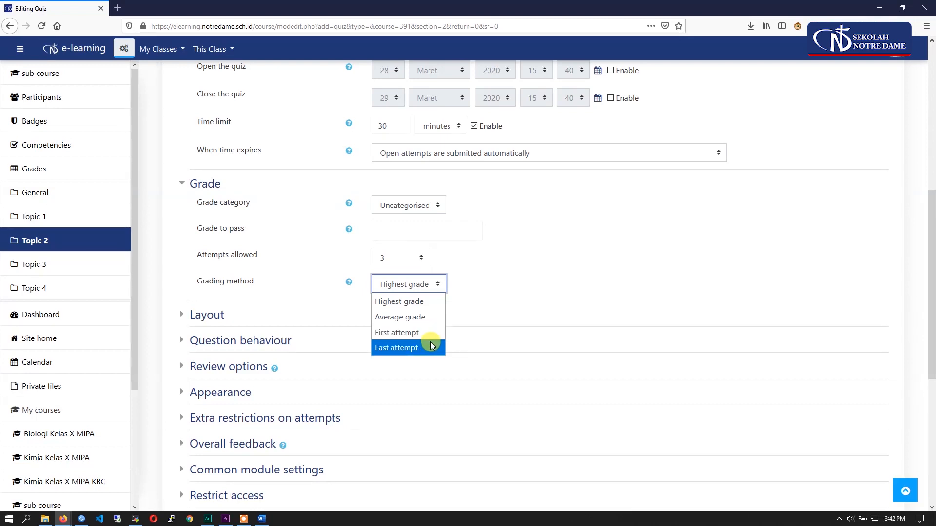
left_click(497, 267)
- Set the attempts allowed back to 1 and save the quiz, returning to the course page
left_click(411, 257)
left_click(390, 291)
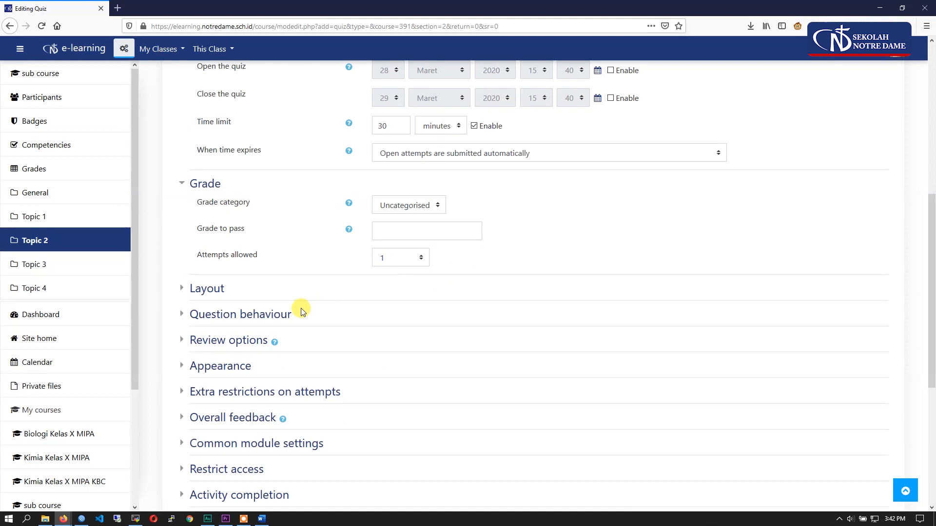
scroll(299, 307, "down", 2)
scroll(368, 328, "down", 2)
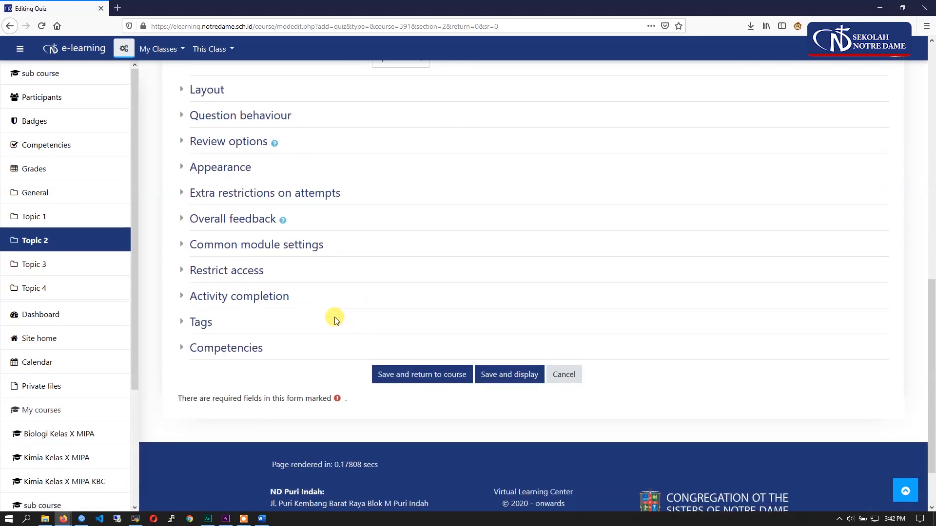
left_click(413, 377)
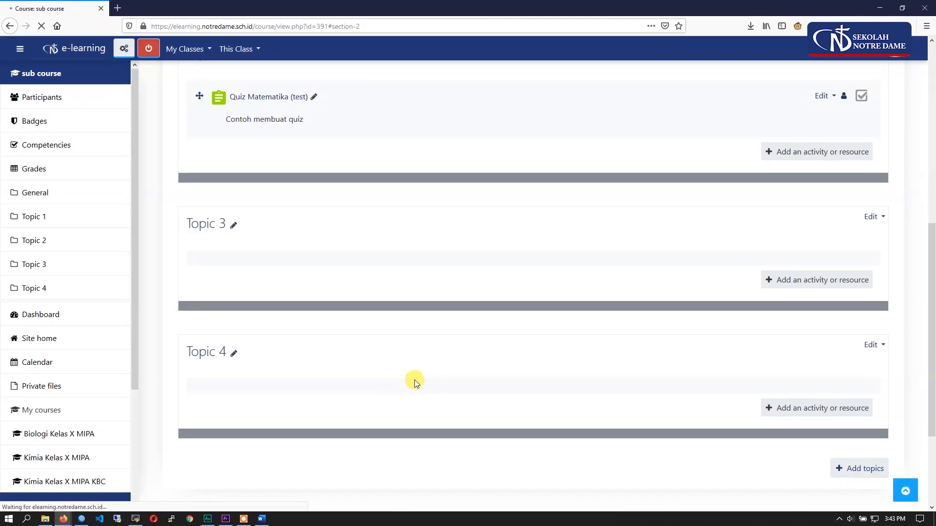
- Open "Quiz Matematika (test)" in Topic 2 and start editing its questions
scroll(412, 383, "up", 3)
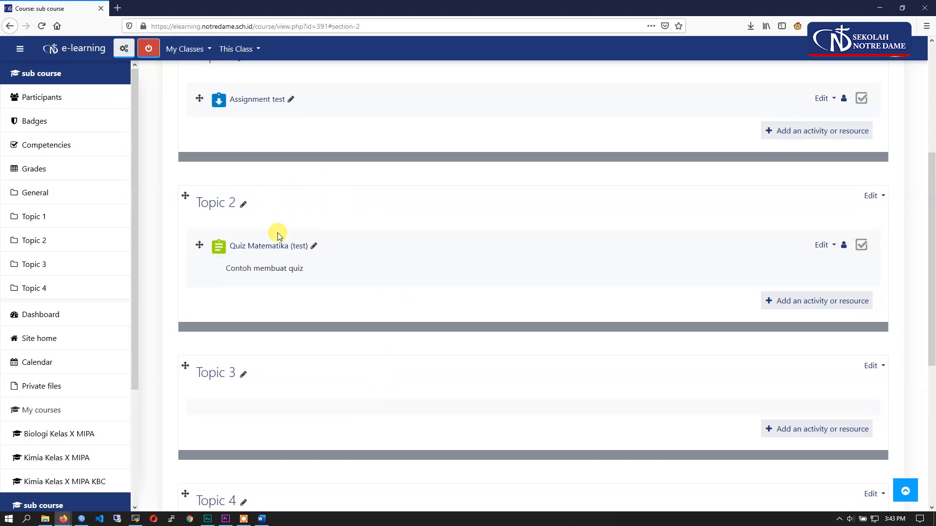
left_click(240, 251)
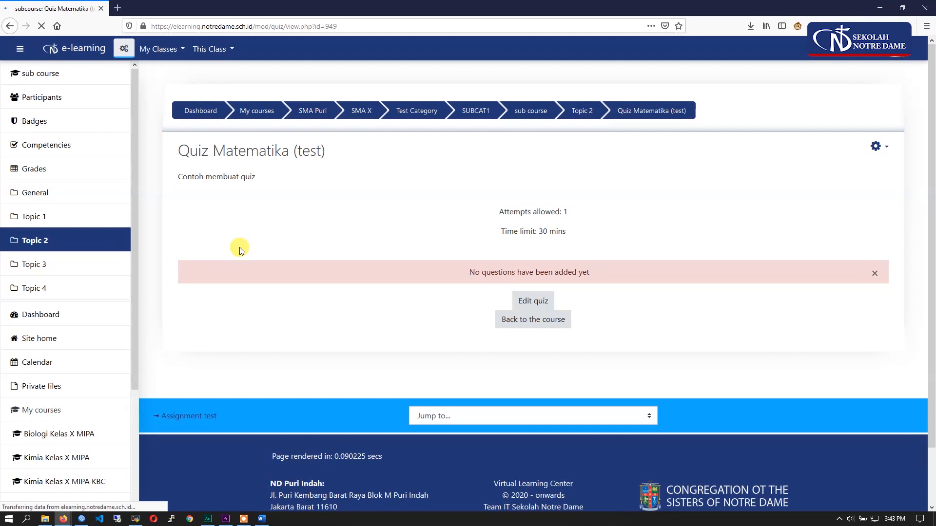
left_click(524, 307)
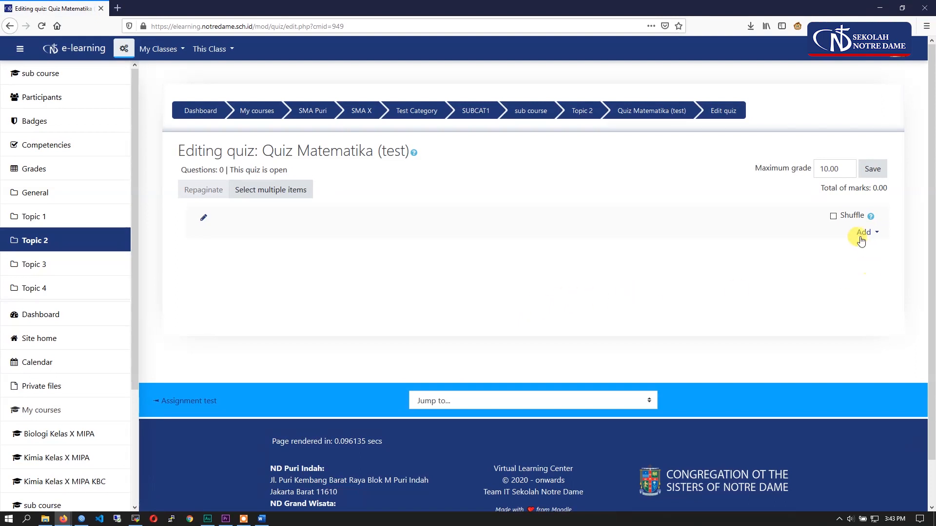
- Start adding questions from the question bank and choose the Soal Matematika Kelas X category
left_click(864, 233)
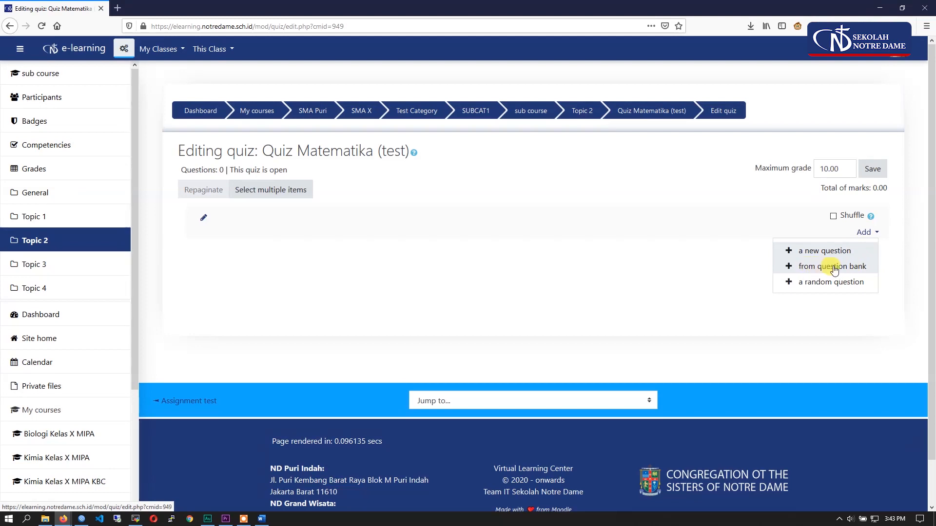
left_click(850, 270)
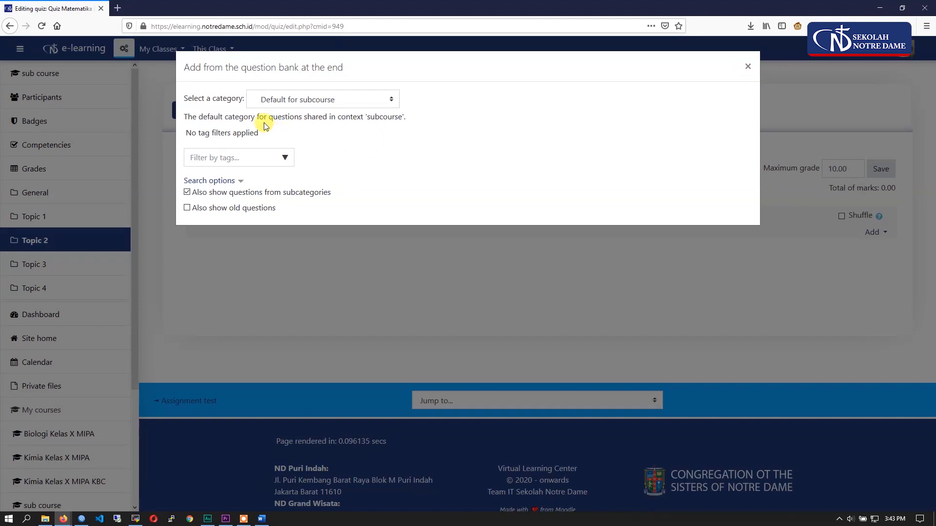
left_click_drag(244, 99, 181, 101)
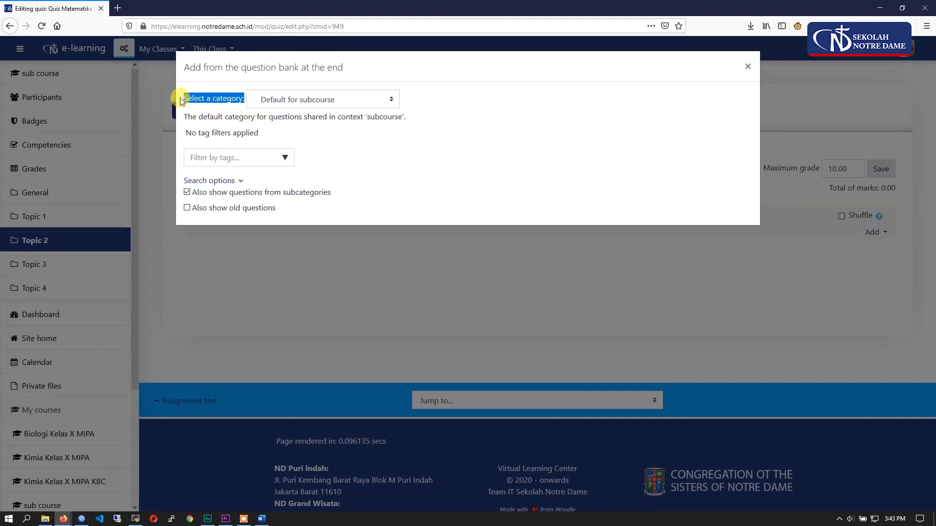
left_click(287, 100)
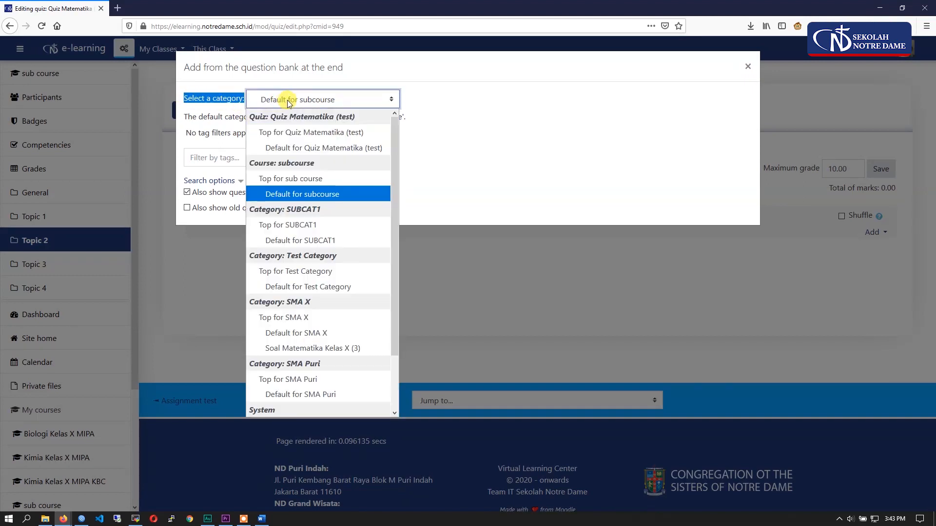
left_click(294, 348)
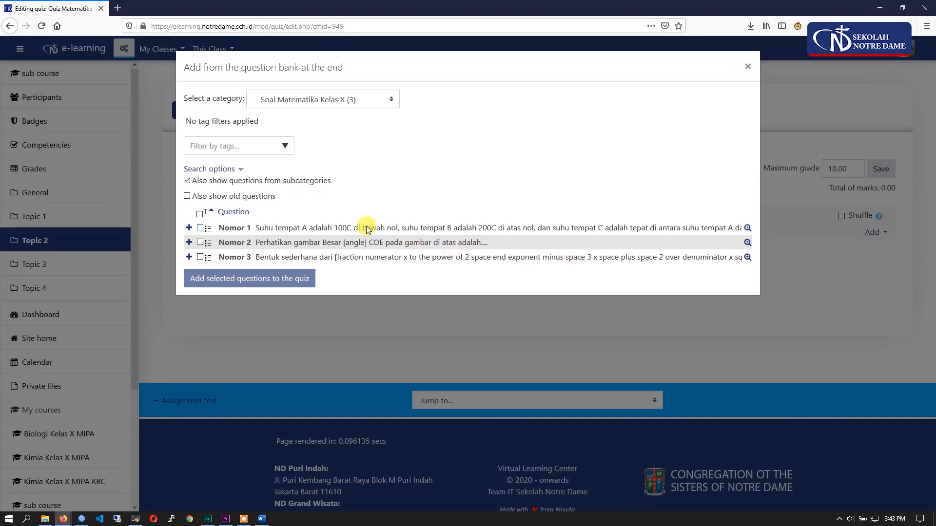
- Select all three questions, Nomor 1 to Nomor 3, and add them to the quiz
left_click(201, 228)
left_click(200, 258)
left_click(200, 228)
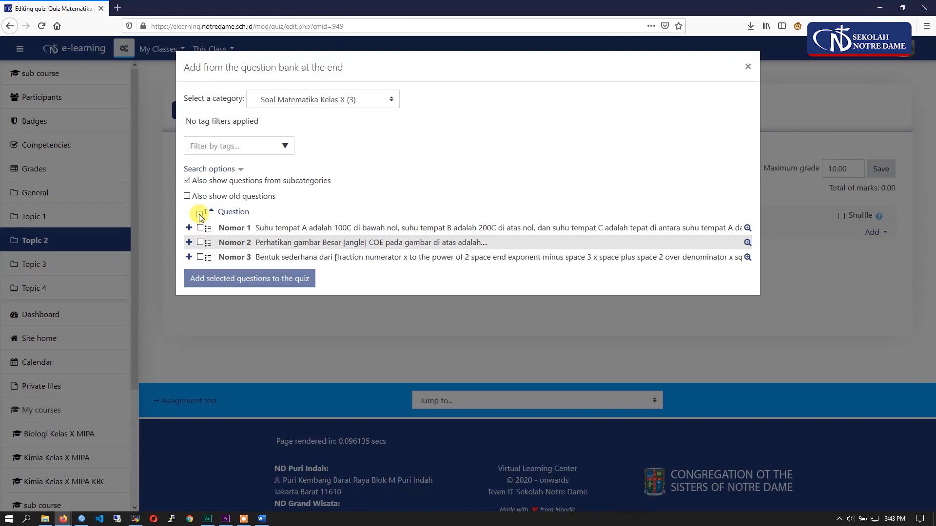
left_click(200, 214)
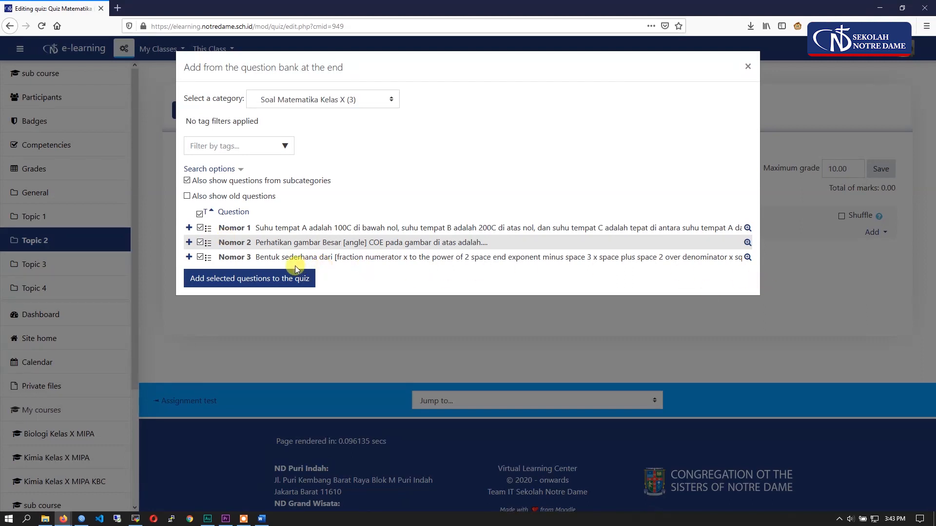
left_click(243, 278)
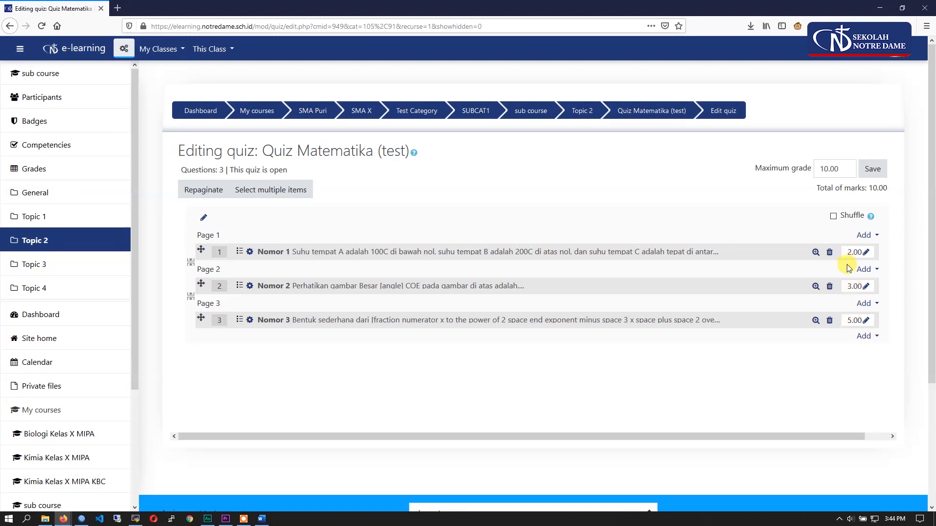
- Set the maximum mark of Nomor 1 to 1 and back to 2, and try the question shuffle option
left_click(866, 254)
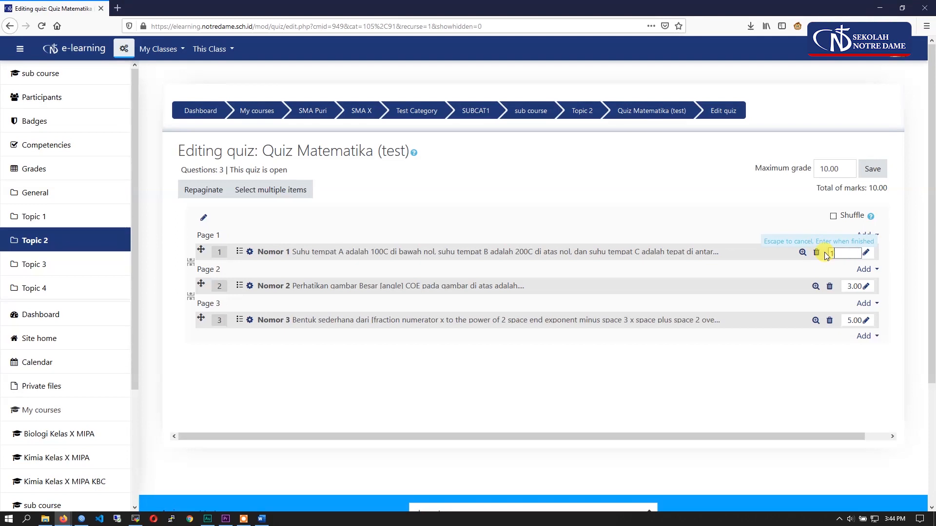
type("1")
key("Return")
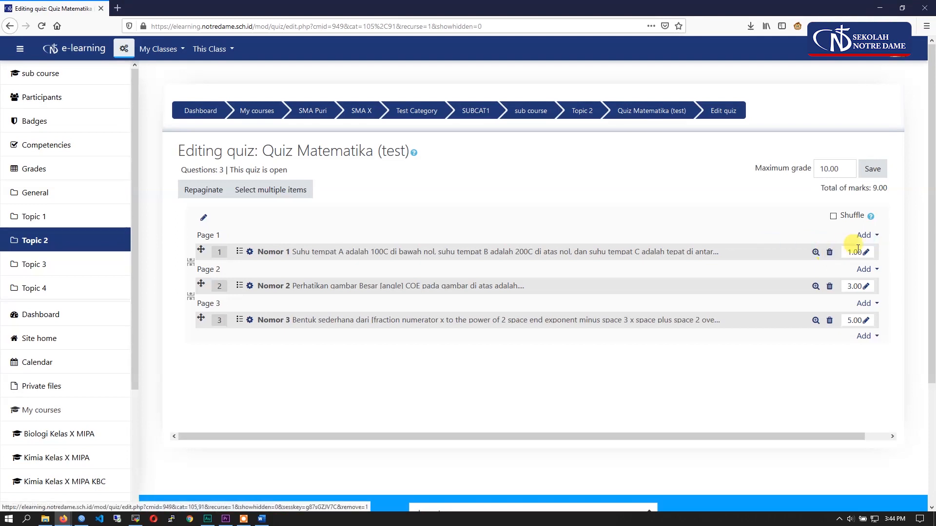
left_click(867, 254)
type("2")
key("Return")
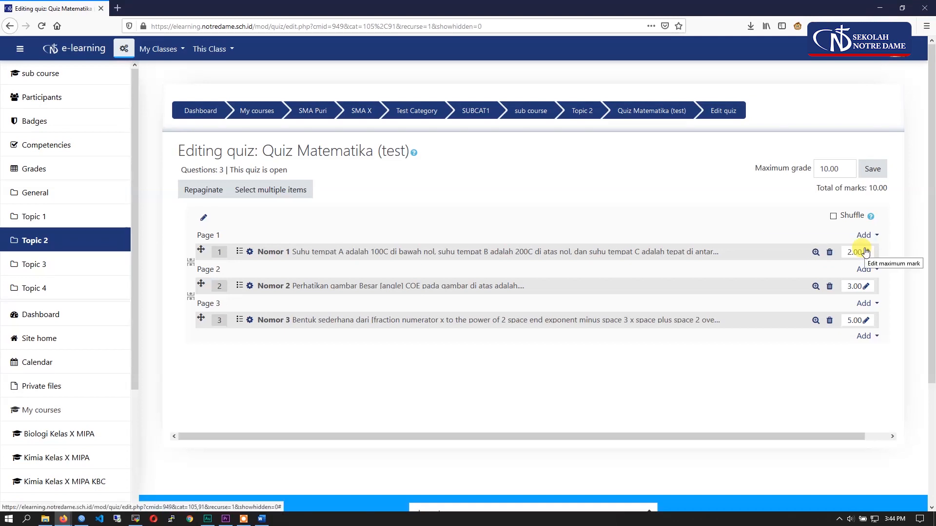
left_click(861, 220)
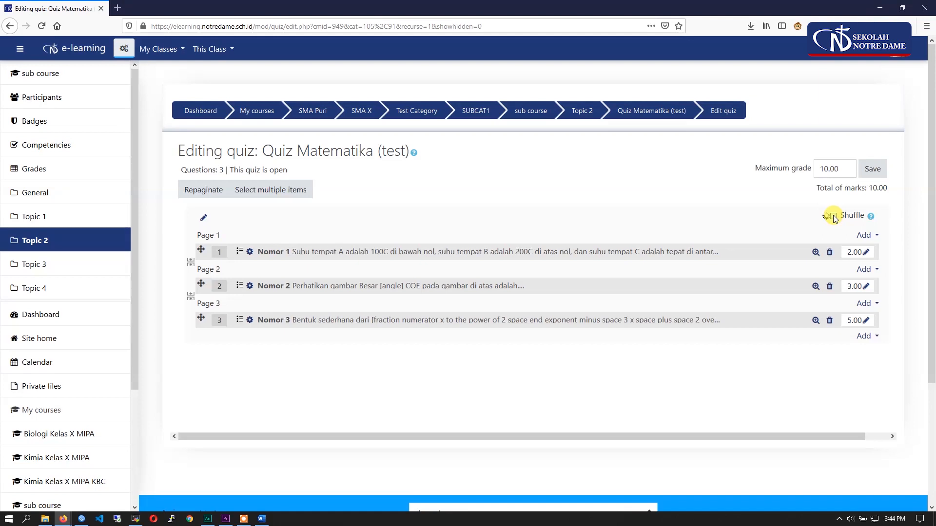
- Set the quiz's maximum grade to 100 and save it
double_click(826, 164)
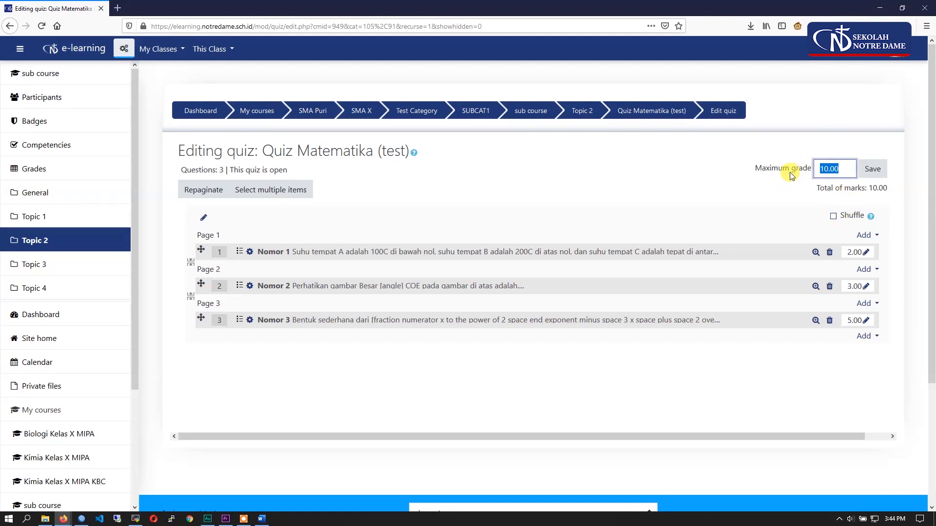
type("100")
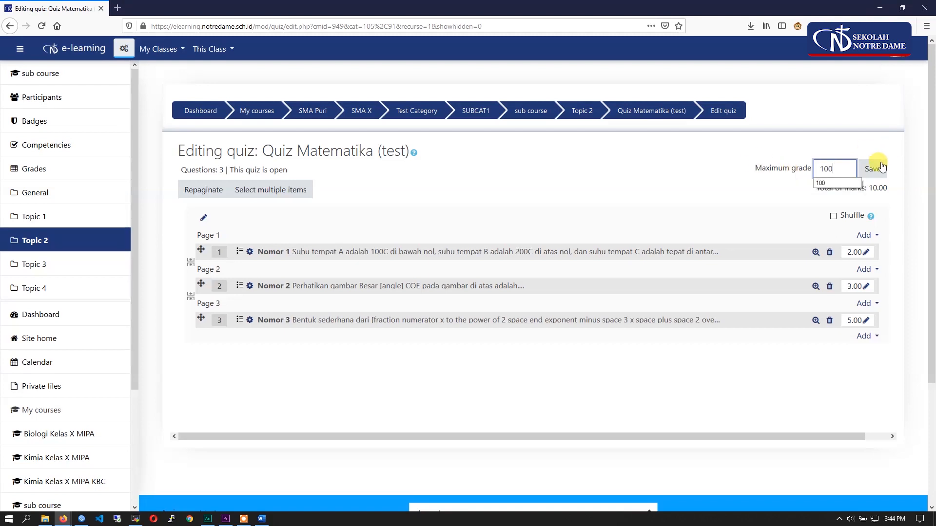
left_click(881, 168)
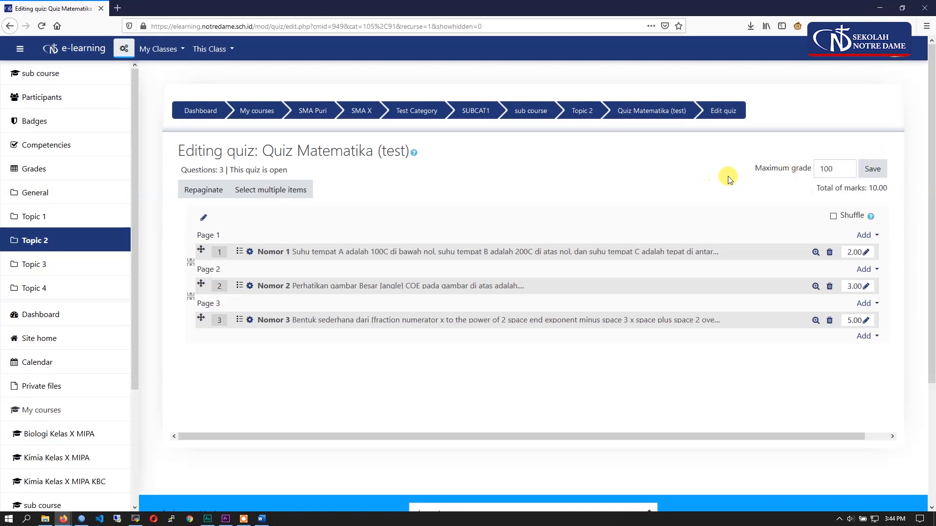
left_click(879, 174)
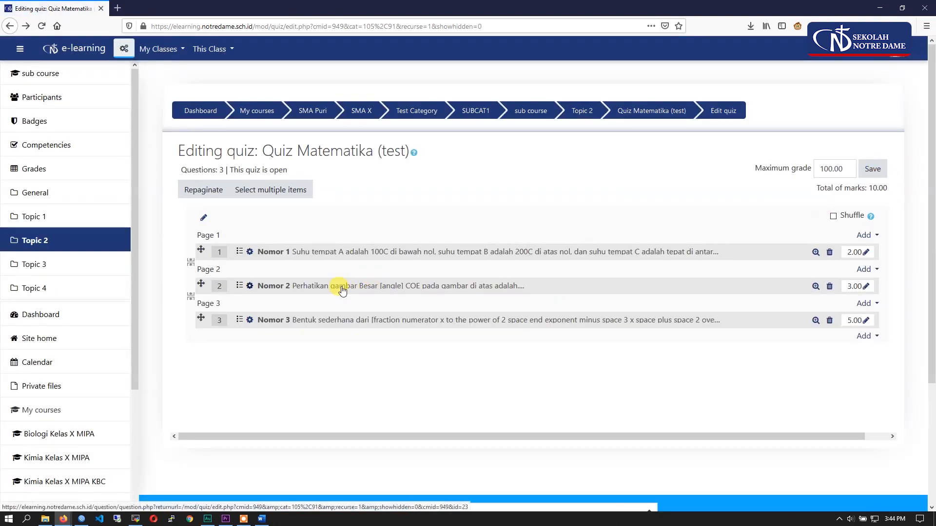
- Return to Topic 2 on the course page with editing turned off, and switch to the private Firefox window with the student dashboard
left_click(105, 239)
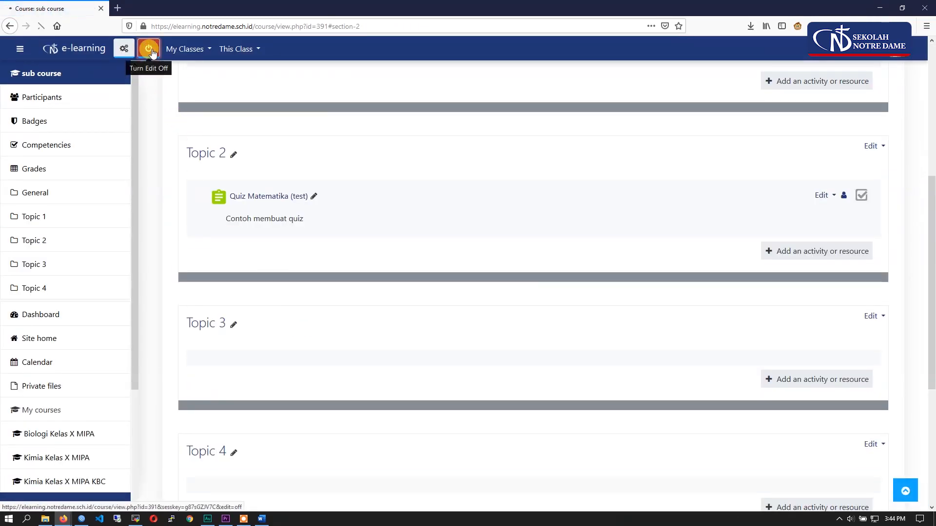
left_click(149, 49)
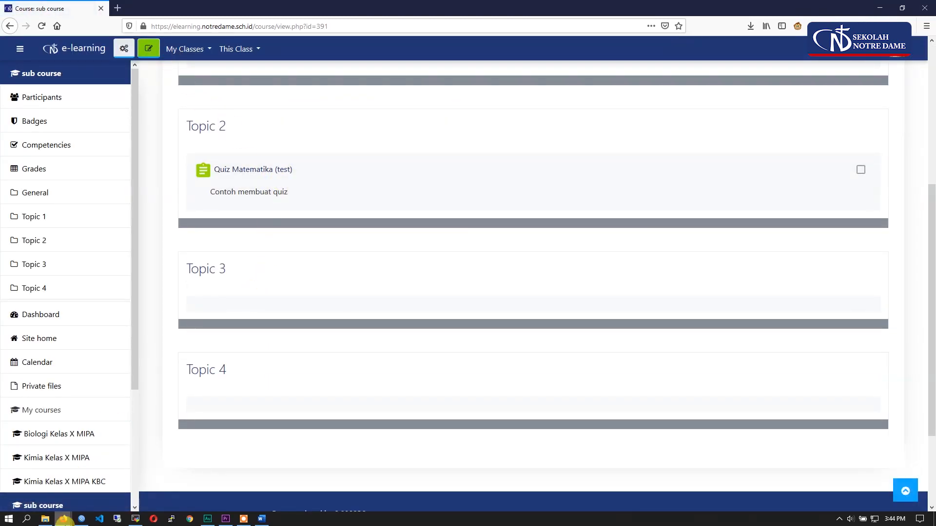
mouse_move(63, 519)
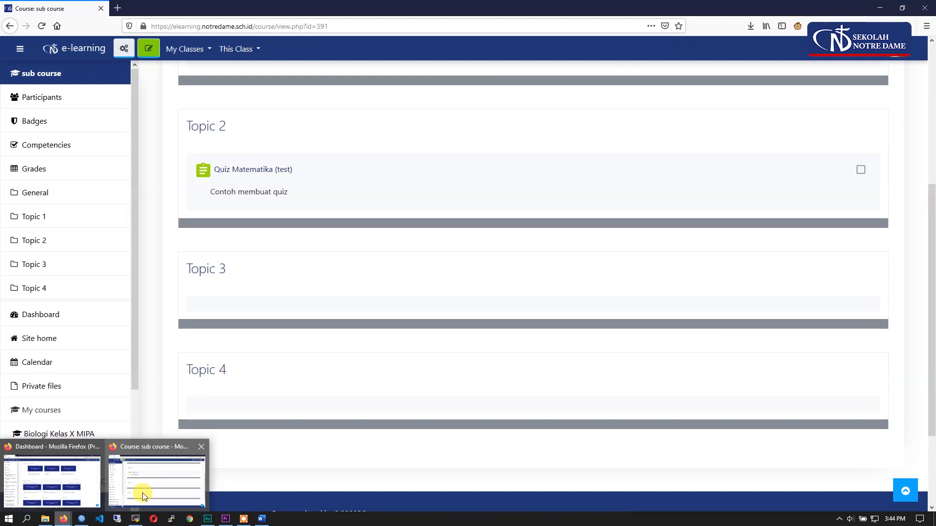
left_click(62, 484)
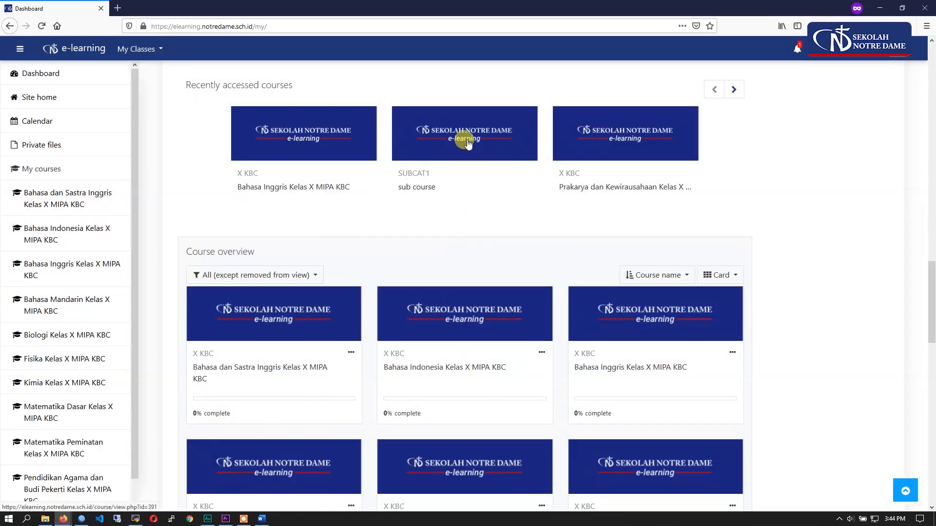
- Open sub course from the recently accessed courses and start an attempt at Quiz Matematika (test) in Topic 2
left_click_drag(441, 190, 398, 189)
left_click(437, 149)
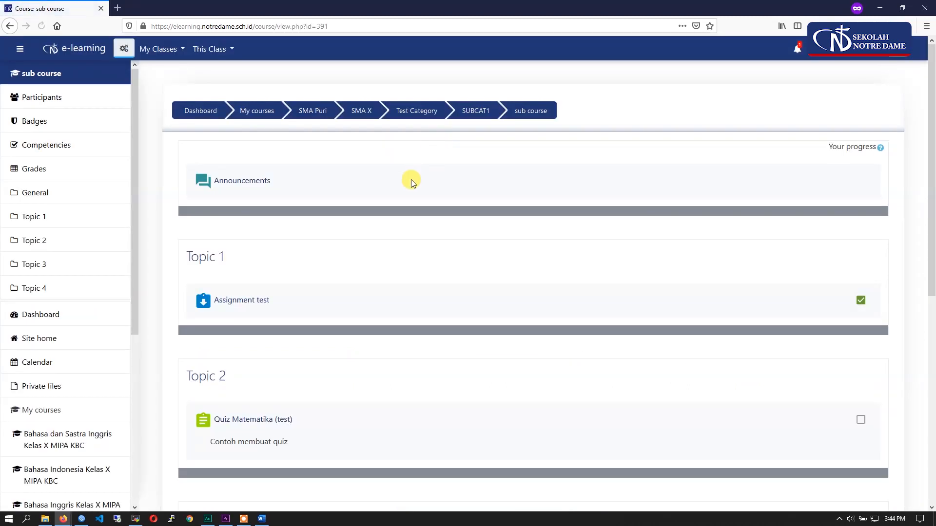
scroll(414, 172, "down", 4)
left_click(288, 223)
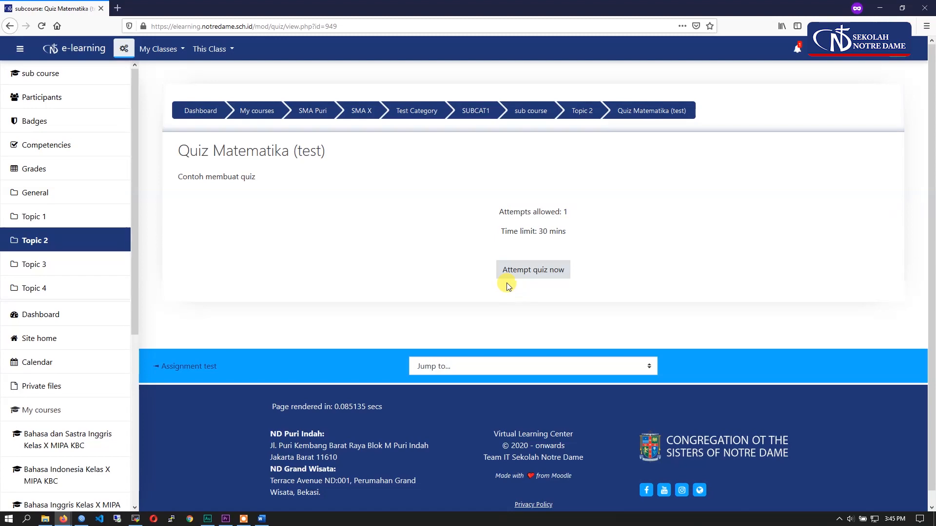
left_click(551, 273)
left_click(444, 332)
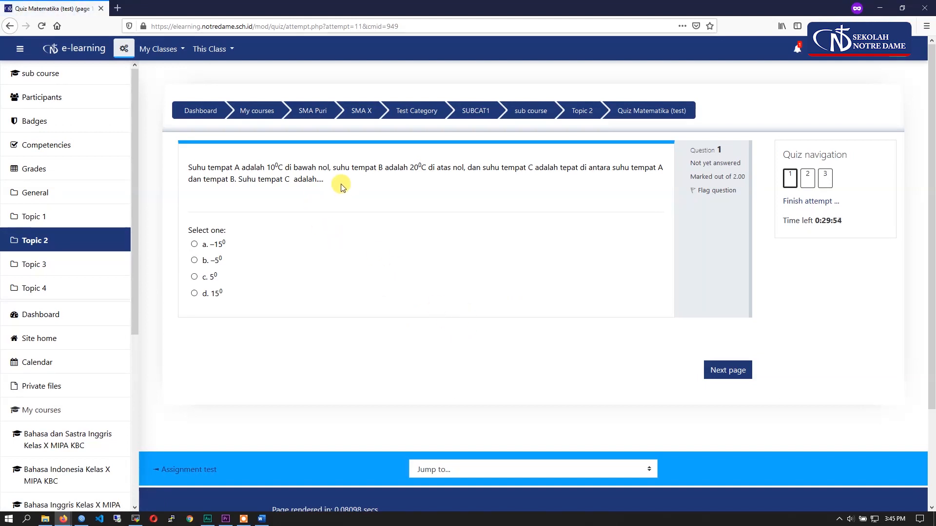
- Read question 1, look through the other questions using the quiz navigation, and return to question 1
left_click_drag(339, 183, 195, 162)
left_click(383, 178)
left_click_drag(850, 160, 790, 155)
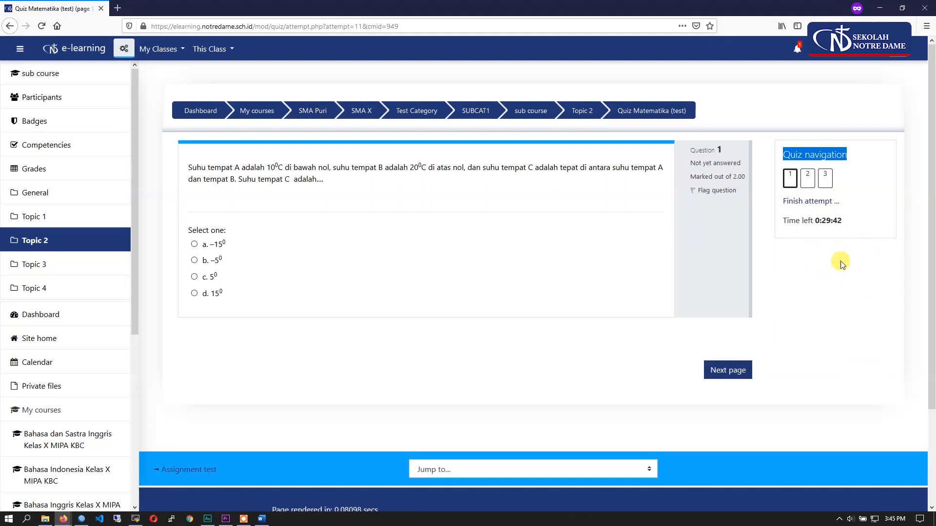
left_click(809, 181)
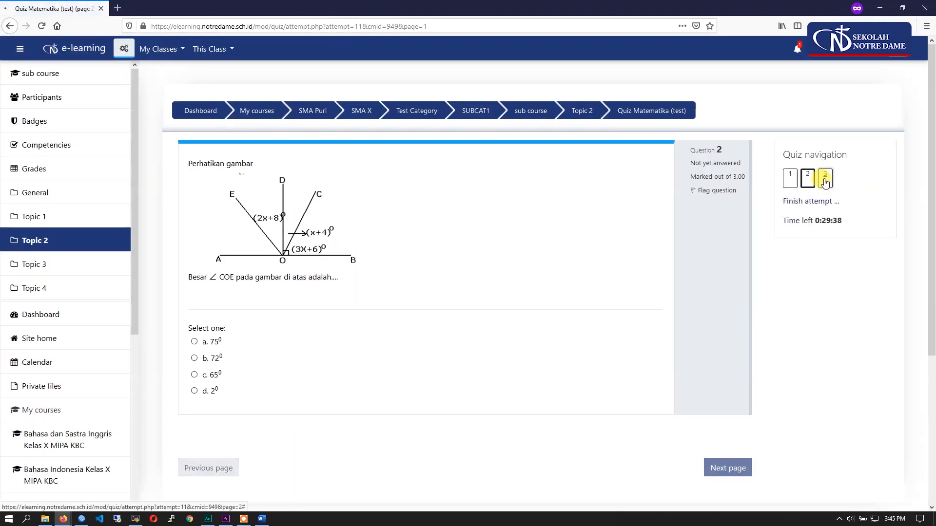
left_click(789, 180)
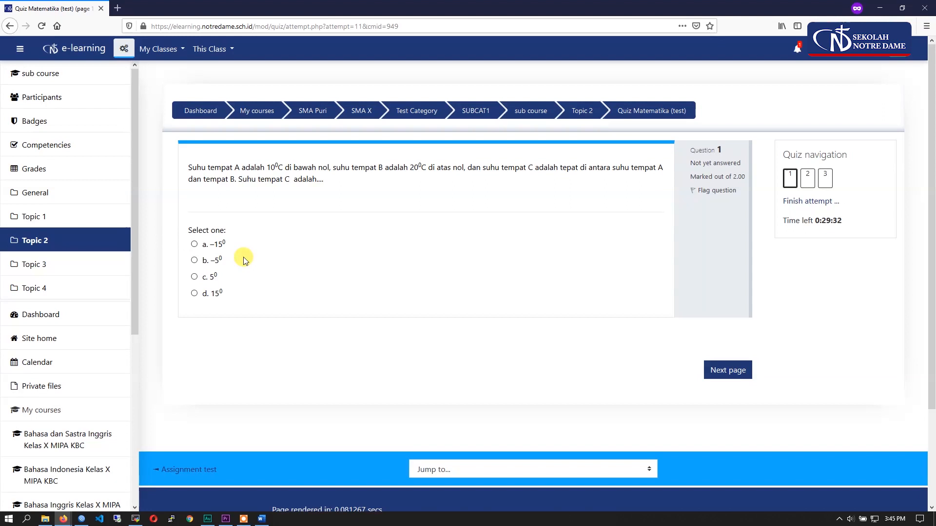
- Answer question 1 with option a (–15°) and question 3 with option d, (x + 1)/(x + 2)
left_click(221, 248)
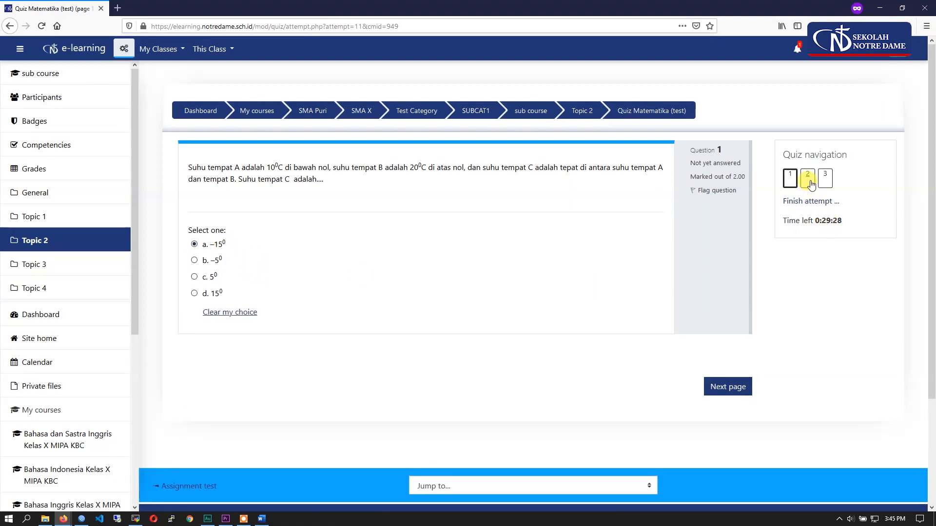
left_click(731, 385)
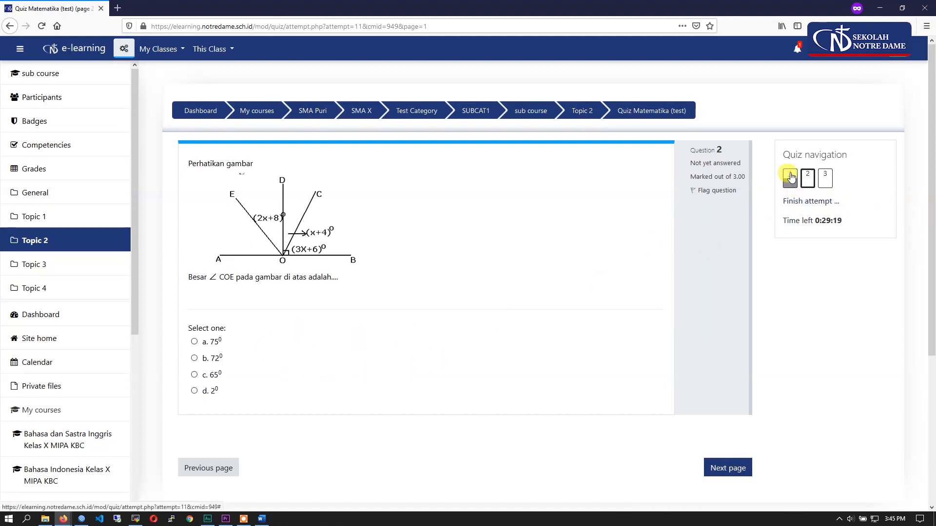
left_click(828, 186)
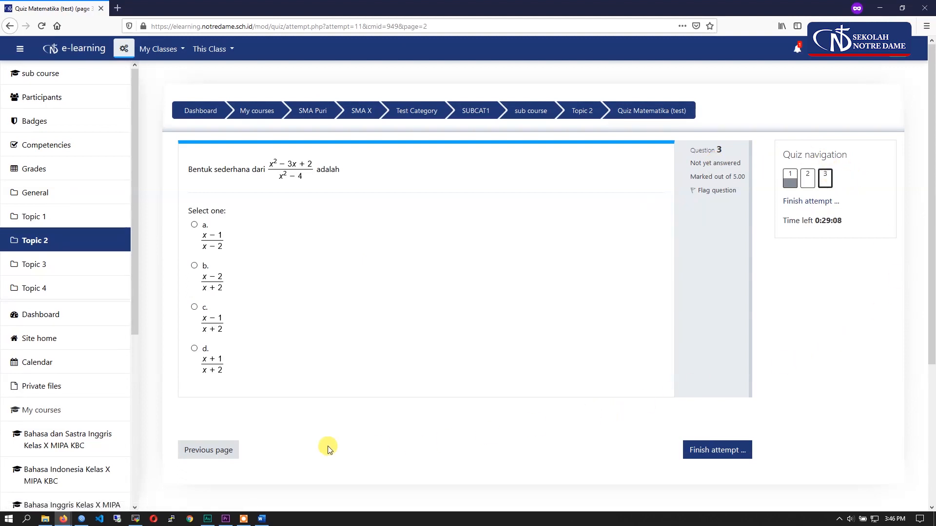
left_click(194, 349)
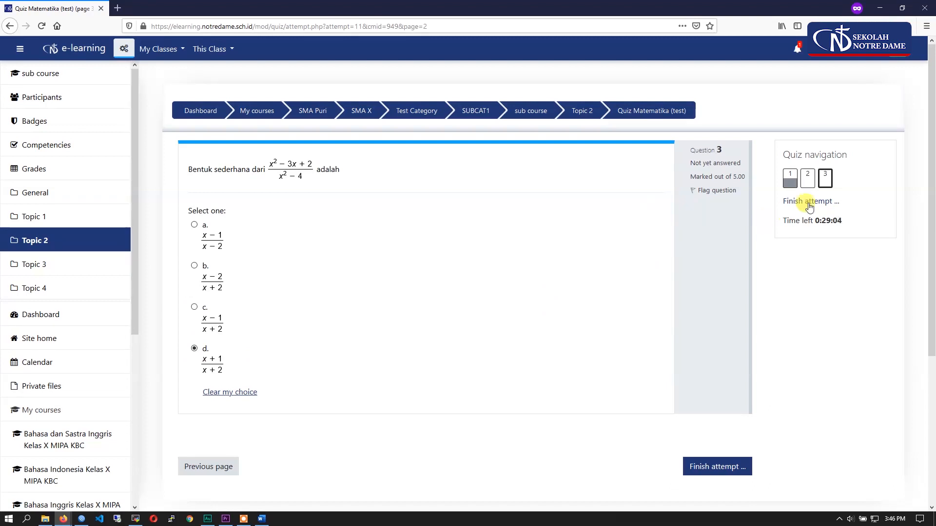
- Answer question 2 with option a (75°) and finish the attempt from question 3 to reach the attempt summary
left_click(809, 177)
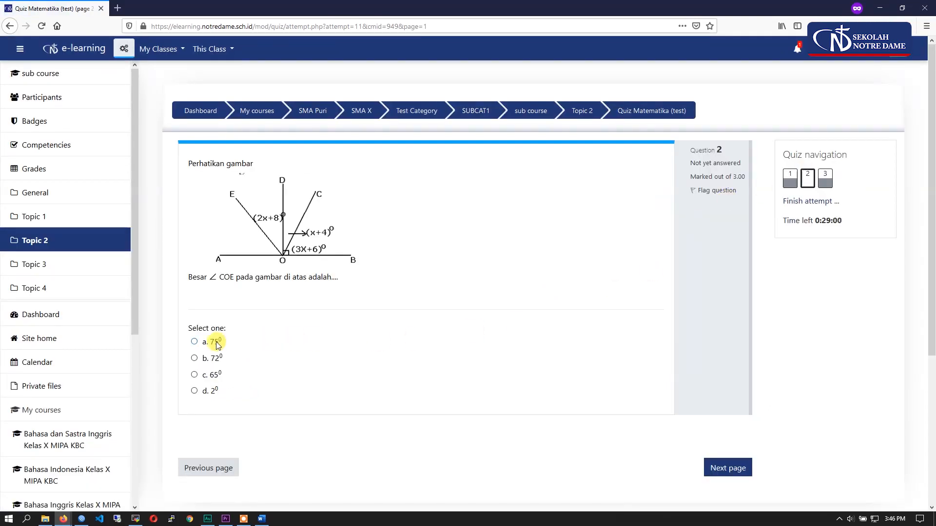
left_click(218, 345)
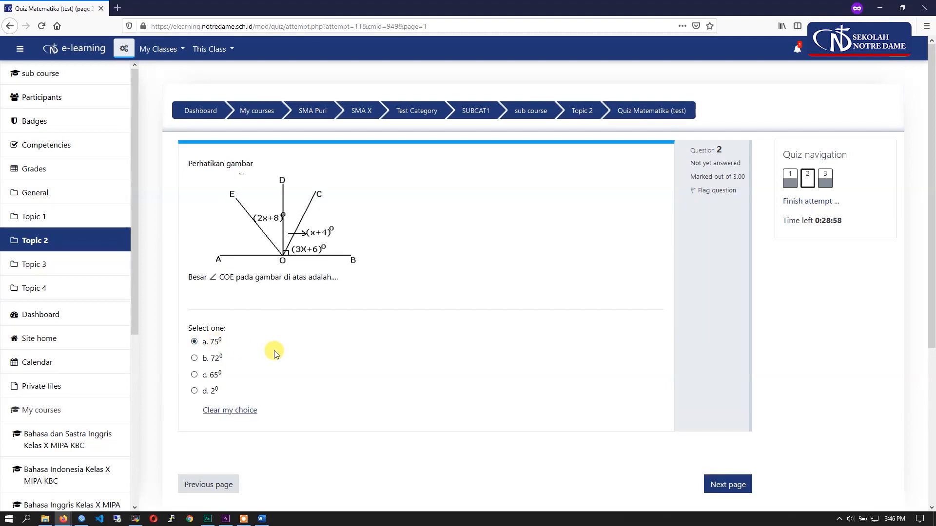
scroll(278, 358, "down", 2)
left_click(824, 128)
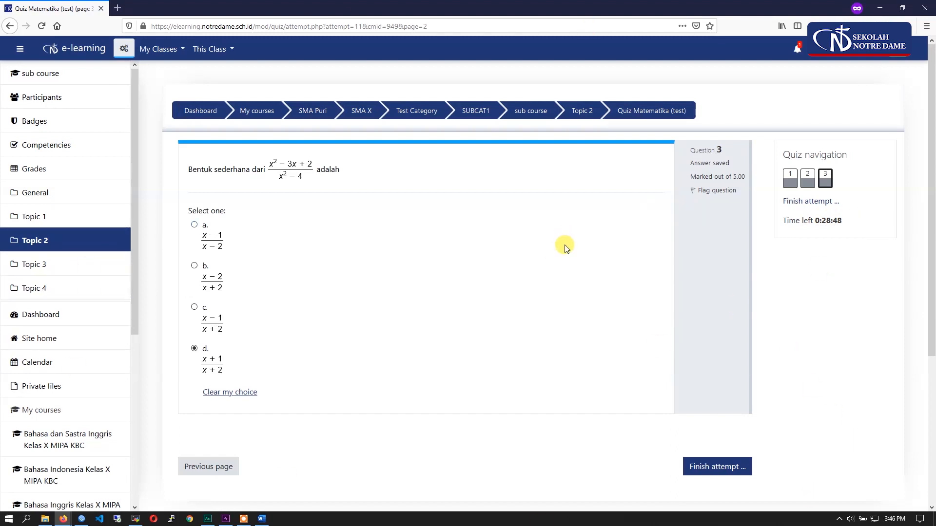
scroll(790, 369, "down", 1)
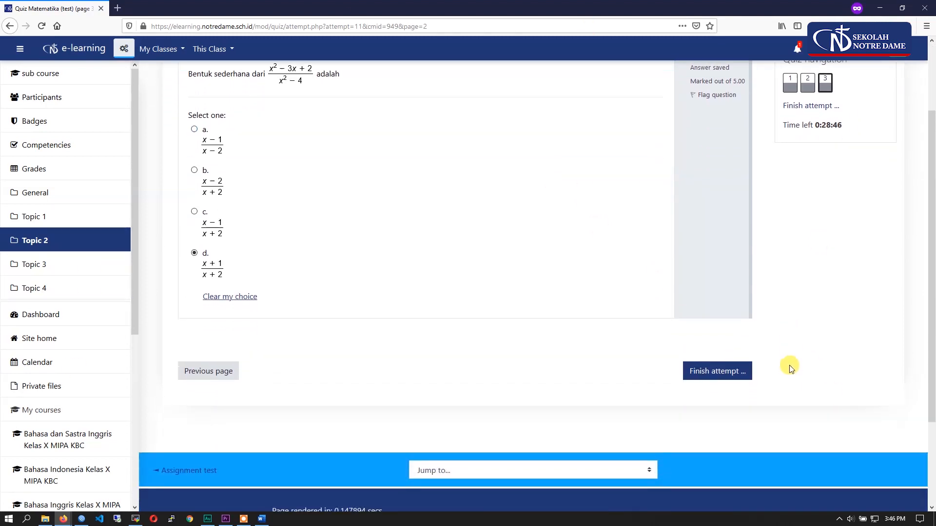
left_click(715, 417)
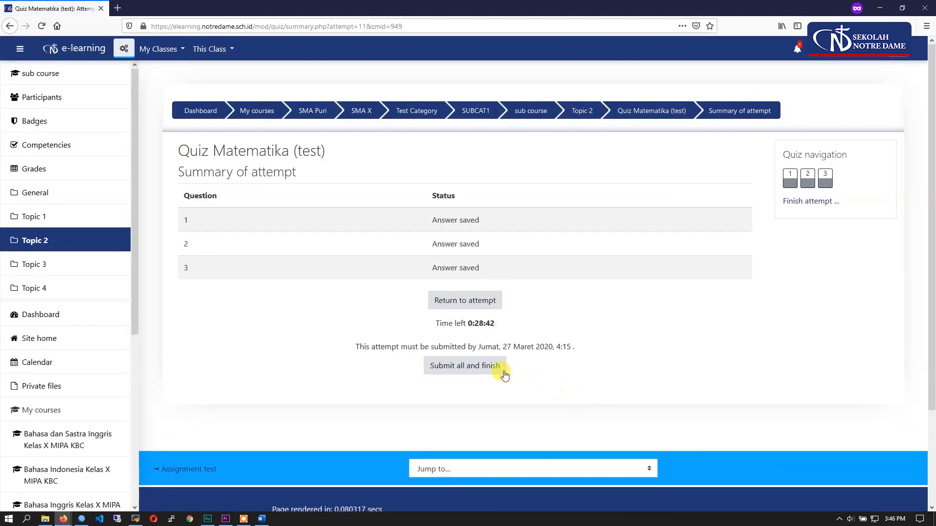
- Submit all answers and finish the attempt, cancelling the first confirmation and submitting again
left_click(475, 372)
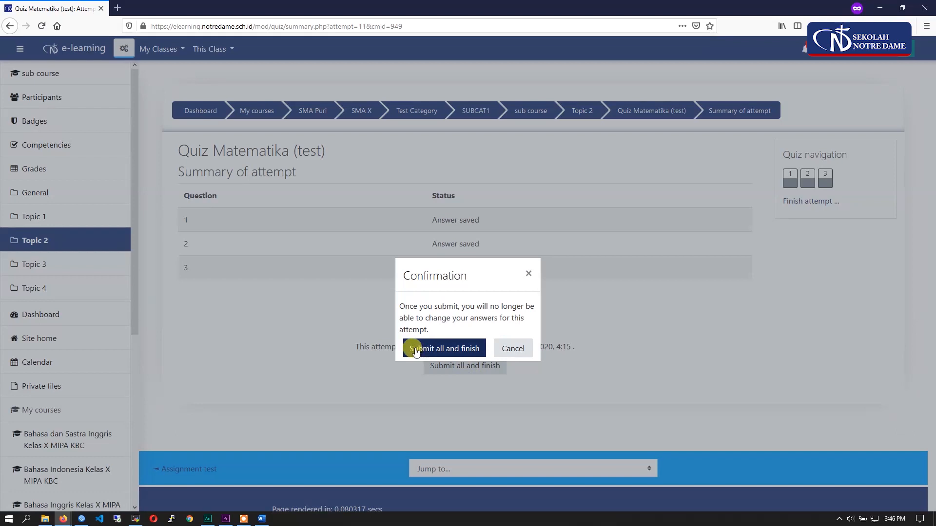
left_click(513, 348)
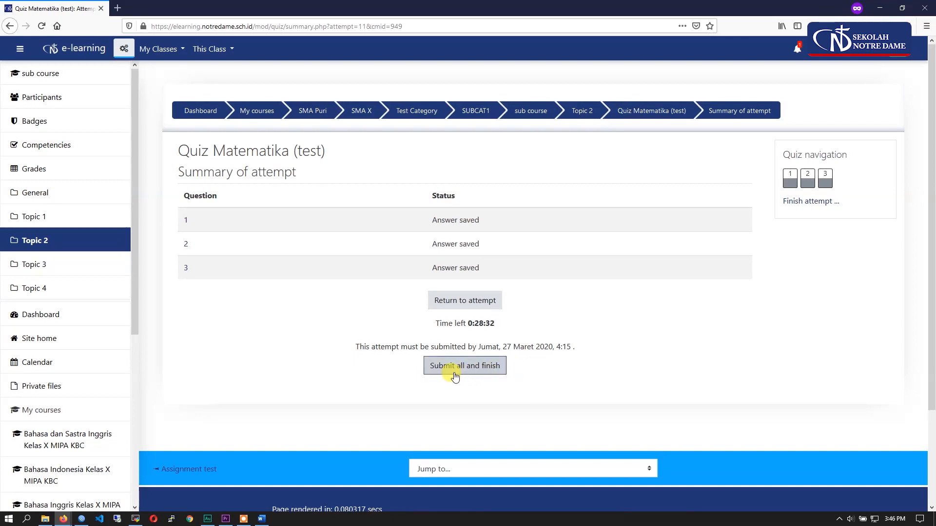
left_click(483, 369)
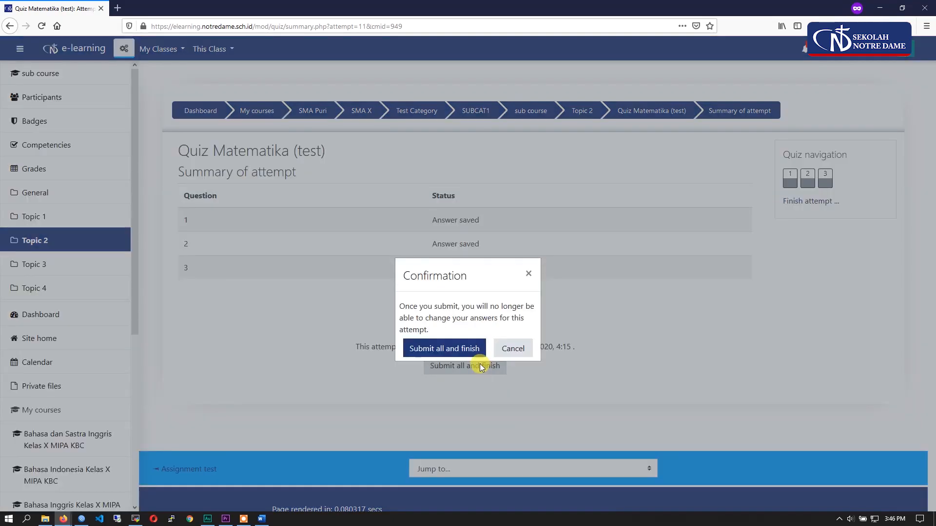
left_click(462, 349)
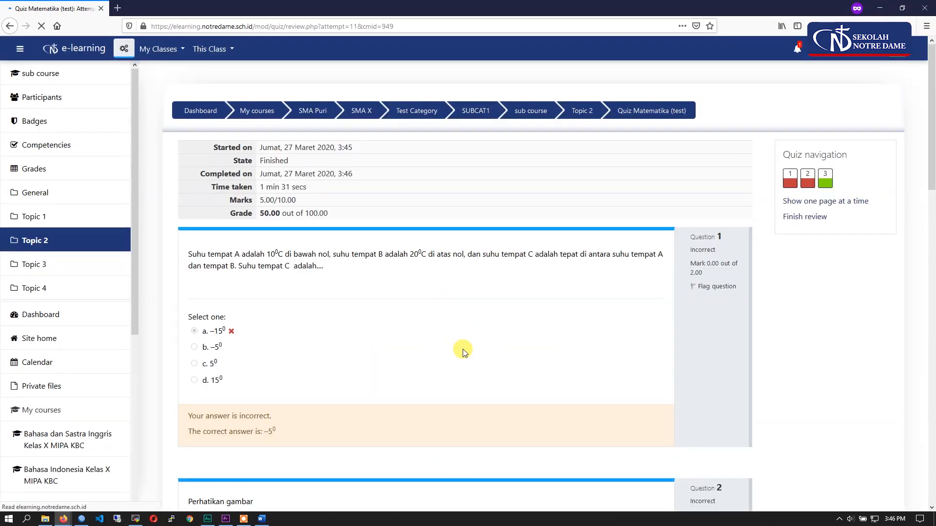
- Review the finished attempt's grade and the feedback on each answer down to question 3
left_click_drag(339, 217, 262, 210)
scroll(302, 295, "down", 6)
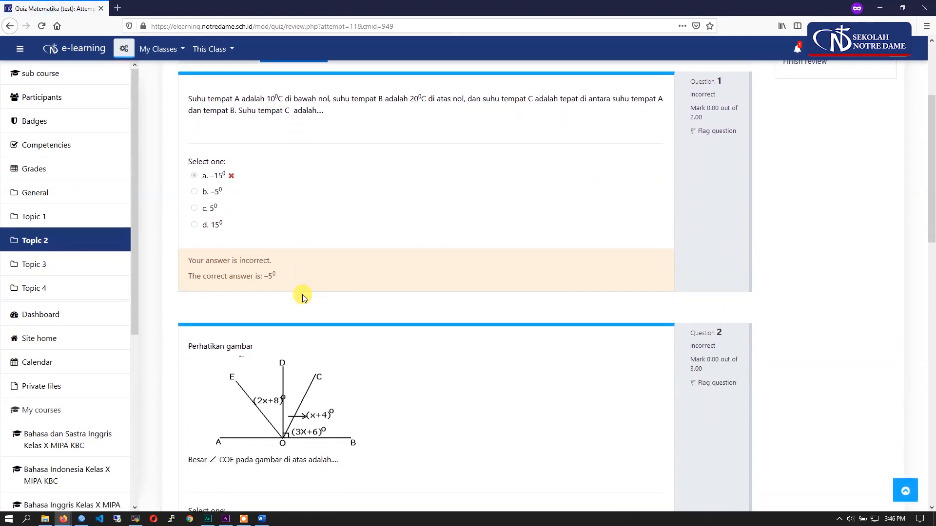
scroll(303, 295, "down", 8)
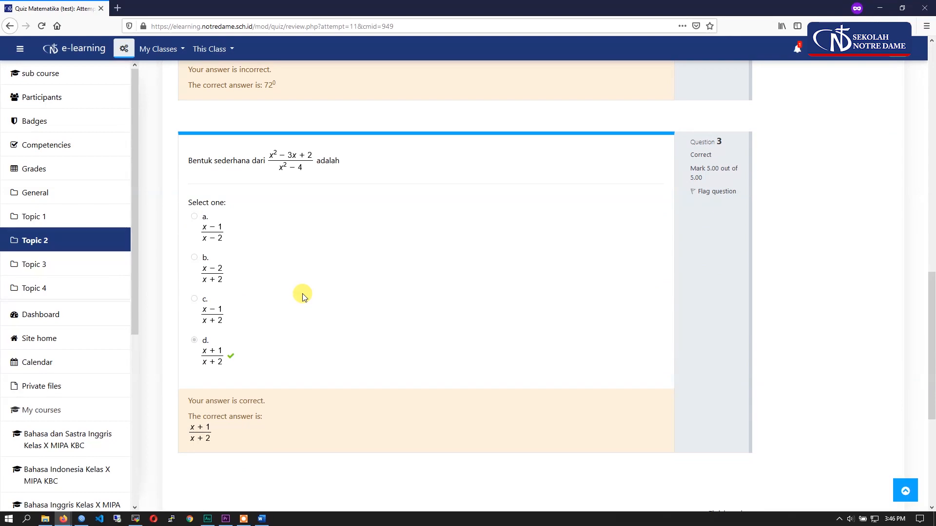
- Recheck the attempt's grade summary and the answer feedback from question 1 through the end of the review
scroll(303, 295, "up", 14)
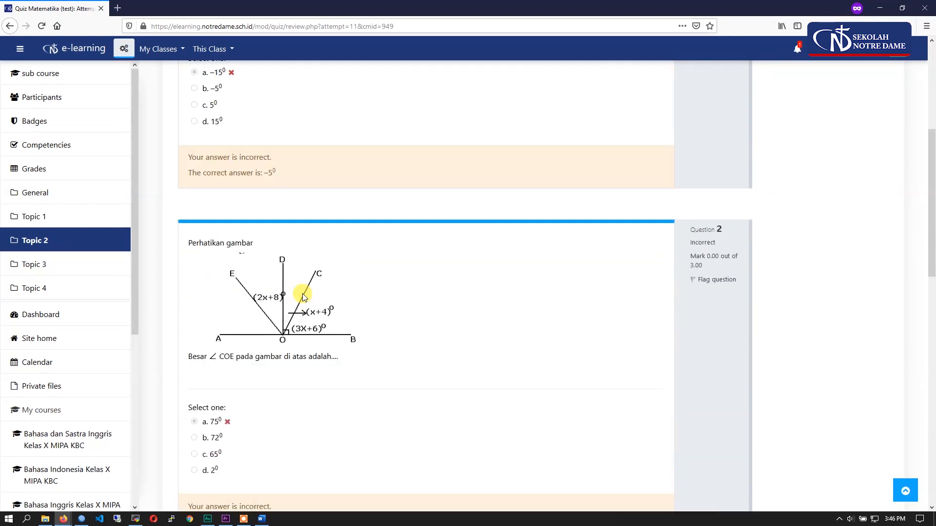
scroll(302, 294, "up", 3)
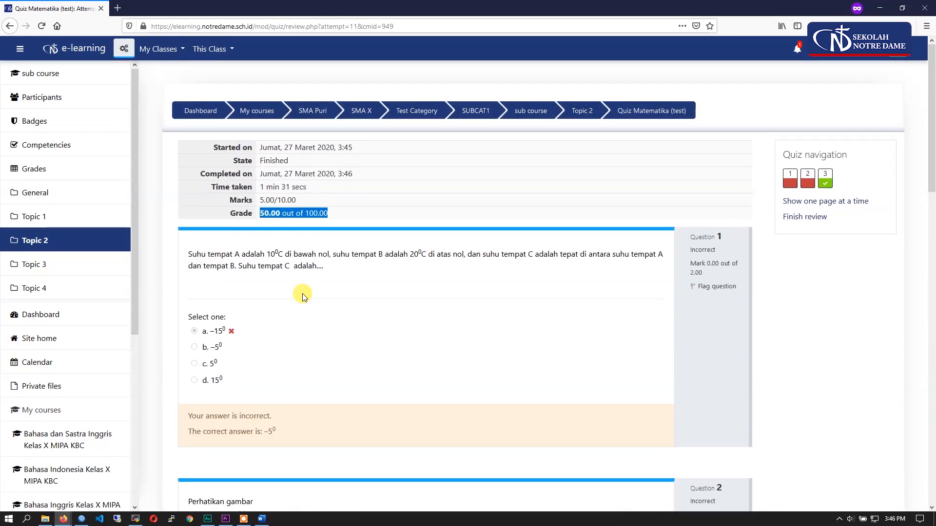
scroll(303, 294, "down", 1)
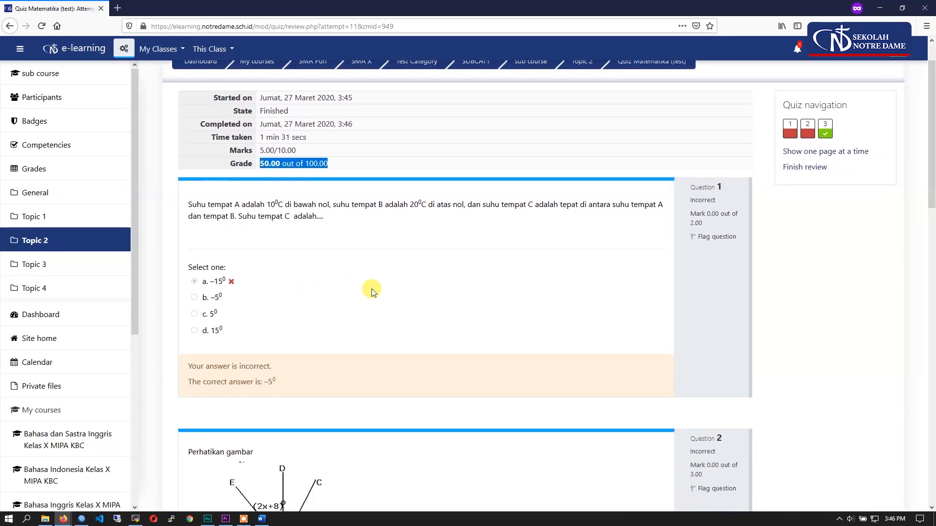
left_click(803, 209)
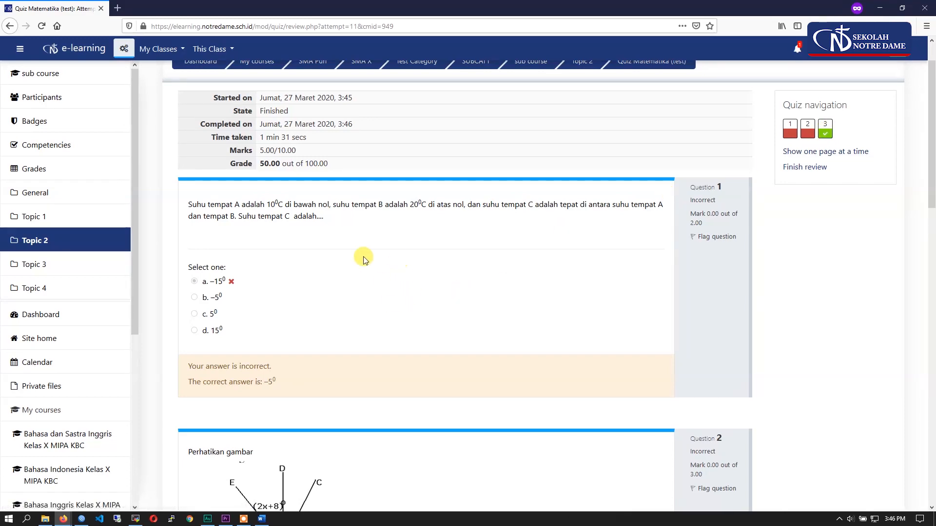
scroll(290, 200, "down", 4)
scroll(298, 207, "down", 14)
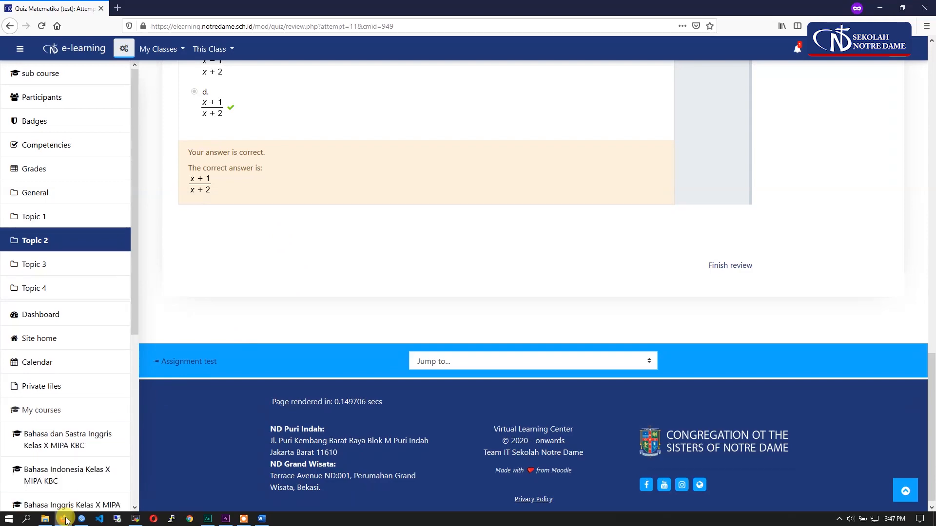
- Switch to the teacher's course window and open Quiz Matematika (test) to check its attempt information
mouse_move(67, 521)
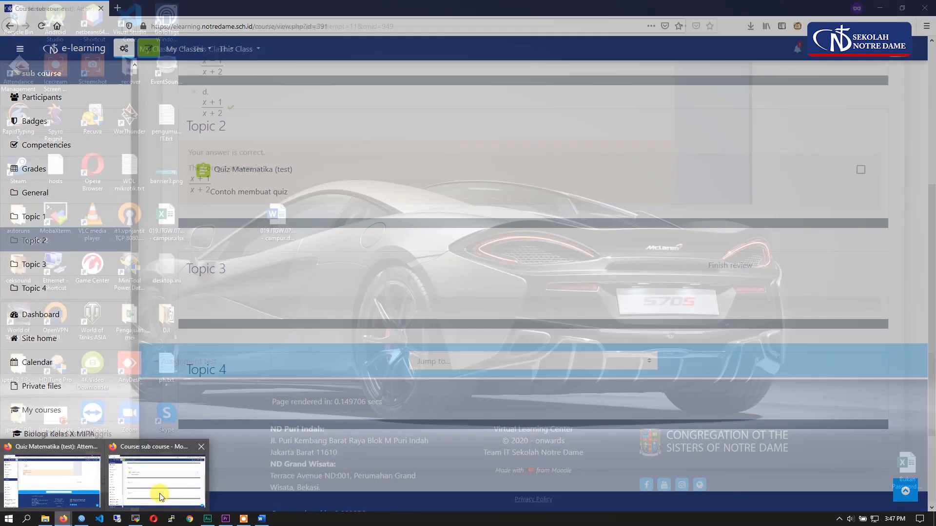
left_click(161, 490)
left_click(267, 168)
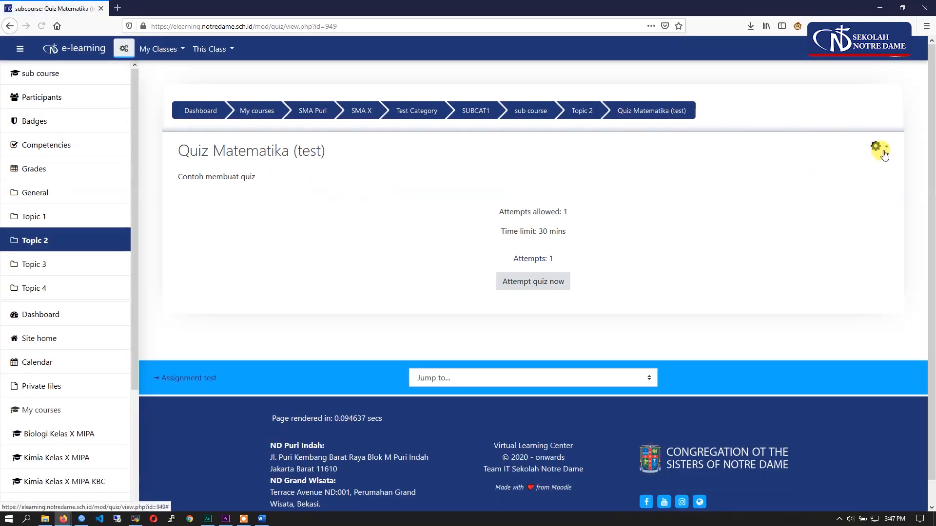
left_click_drag(567, 233, 484, 203)
left_click(392, 219)
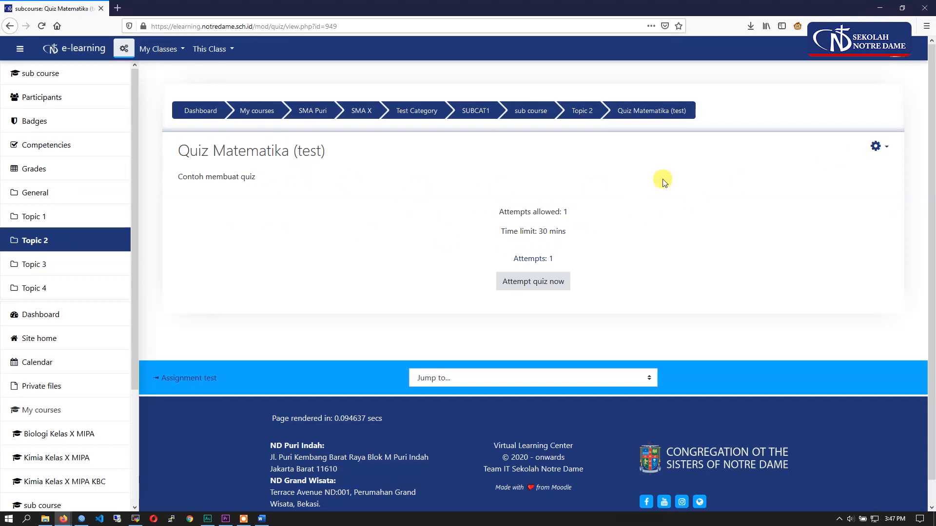
- Open the quiz's results report and examine the student's grade, marks per question and the grade-range chart
left_click(877, 148)
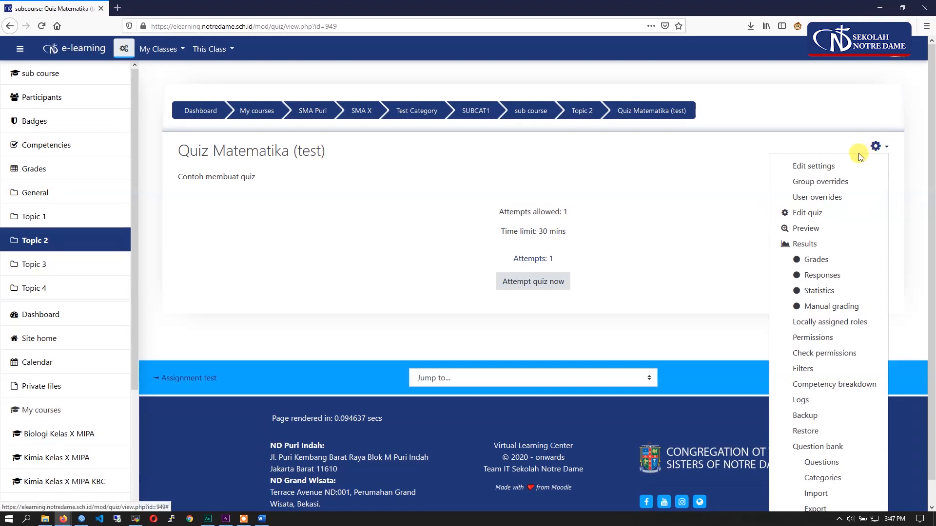
left_click(813, 246)
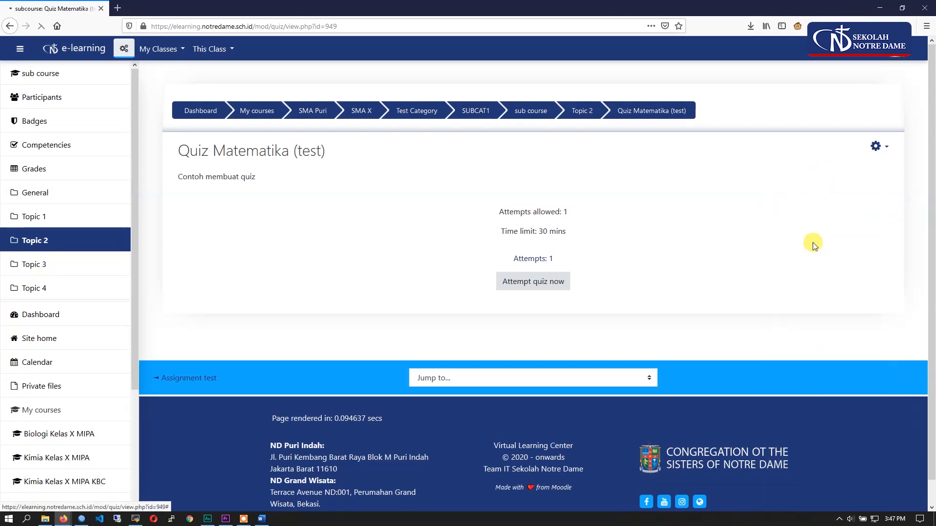
scroll(627, 343, "down", 5)
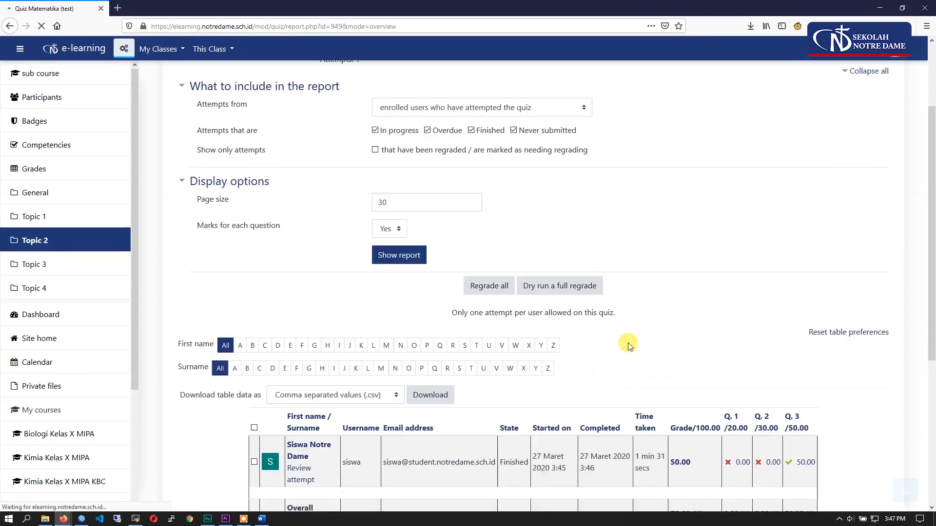
scroll(471, 356, "down", 2)
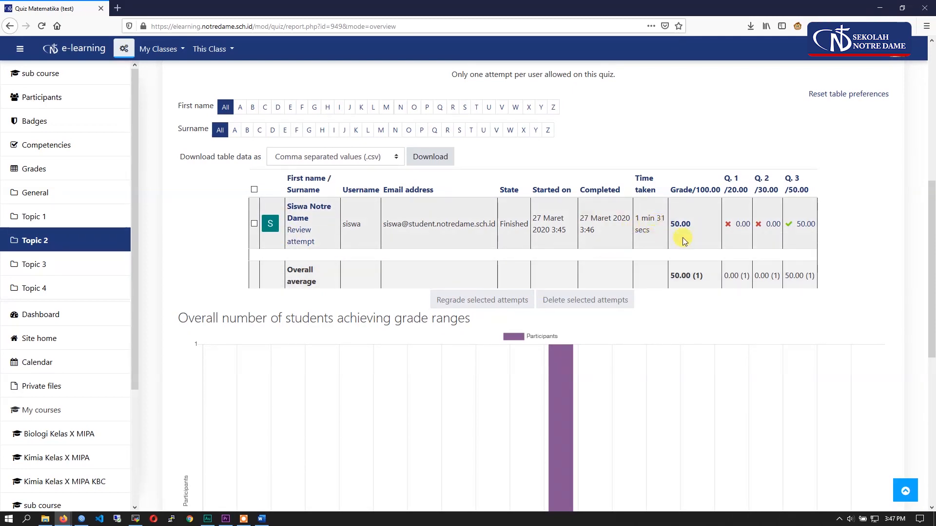
scroll(428, 300, "down", 5)
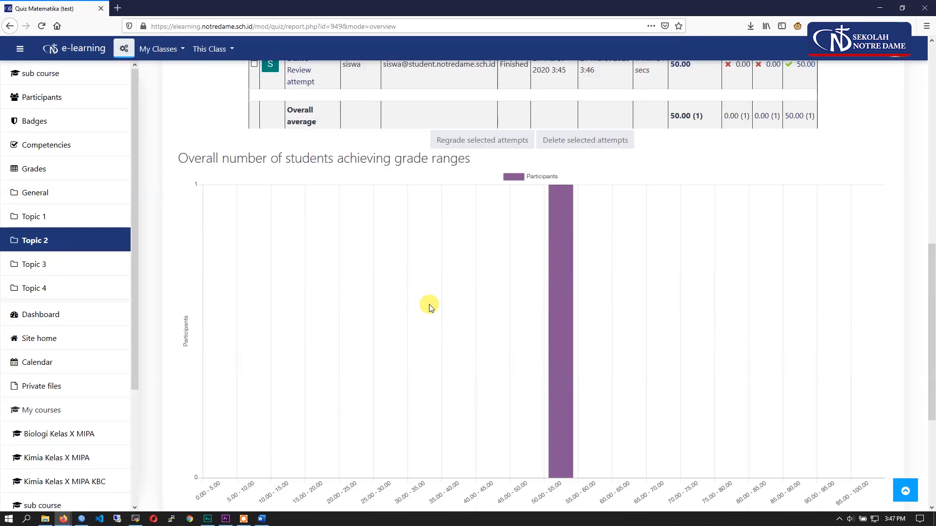
- Download the grades table in Microsoft Excel (.xlsx) format and open the file with Excel
scroll(435, 317, "up", 8)
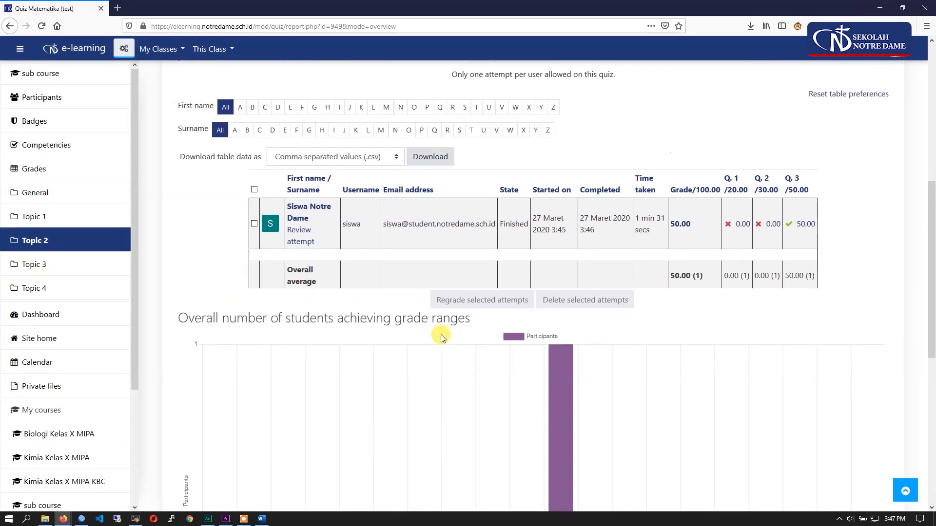
left_click(396, 307)
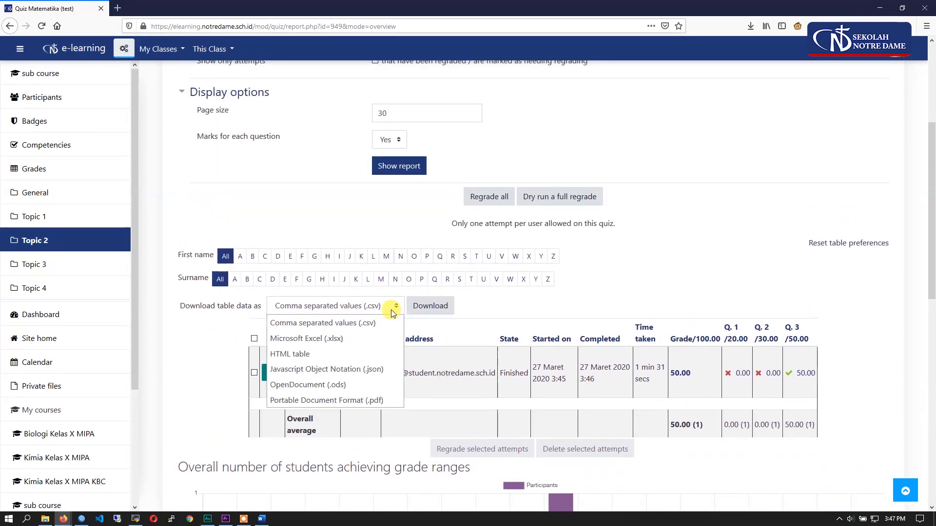
left_click(347, 340)
left_click(430, 305)
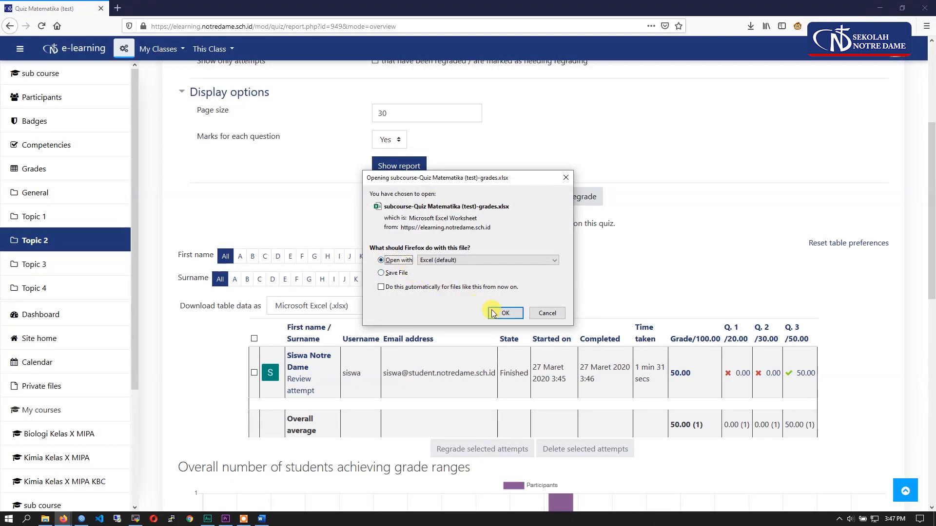
left_click(506, 313)
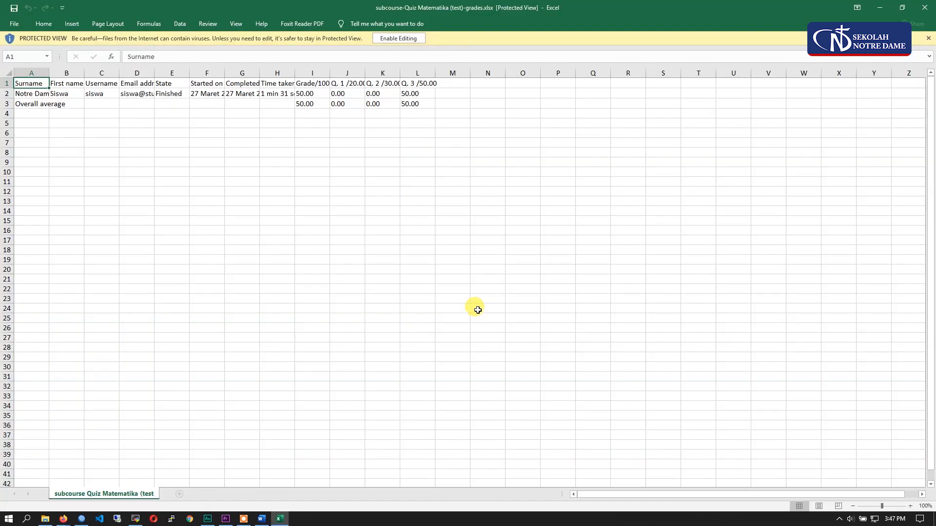
- Widen the Email address column, inspect the student's details and grade in the exported workbook, and close it to return to the grades report
left_click(233, 215)
left_click_drag(156, 74, 196, 74)
left_click_drag(52, 94, 177, 94)
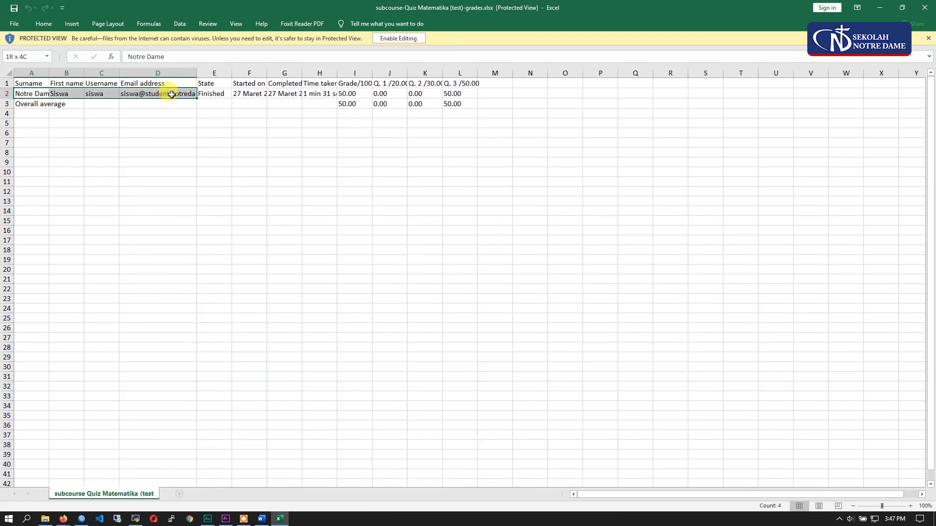
left_click(357, 91)
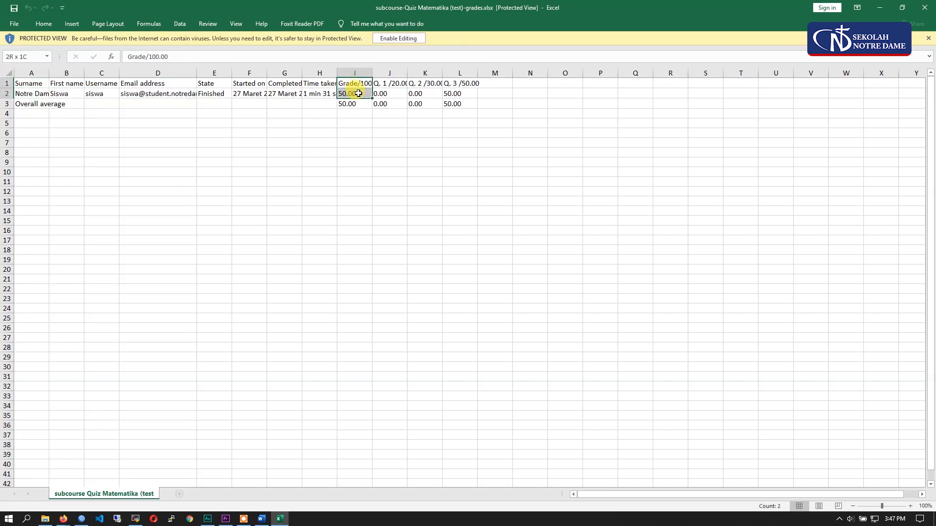
left_click(460, 201)
left_click(920, 13)
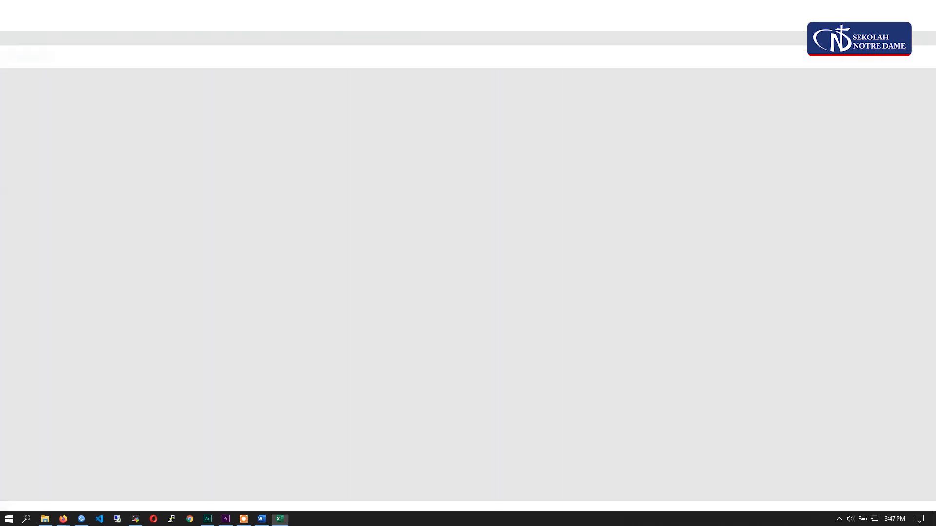
scroll(639, 247, "down", 3)
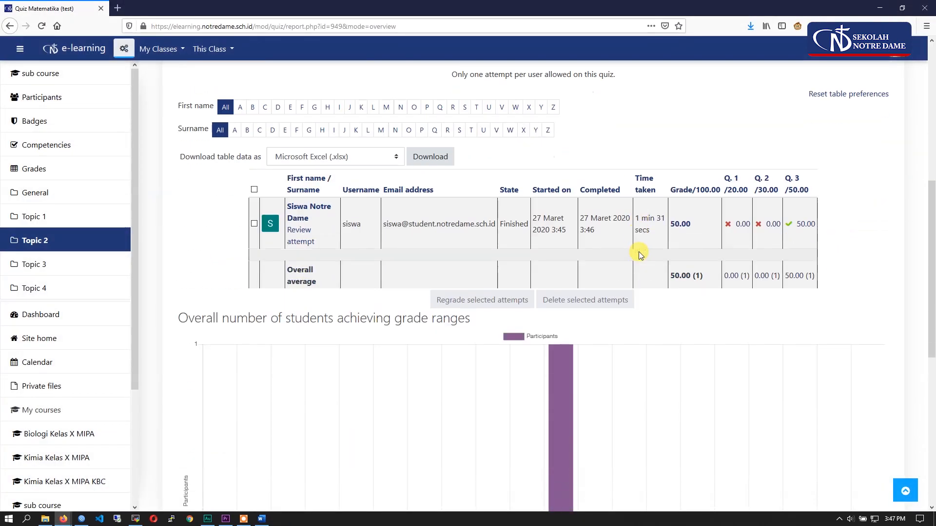
scroll(300, 309, "up", 7)
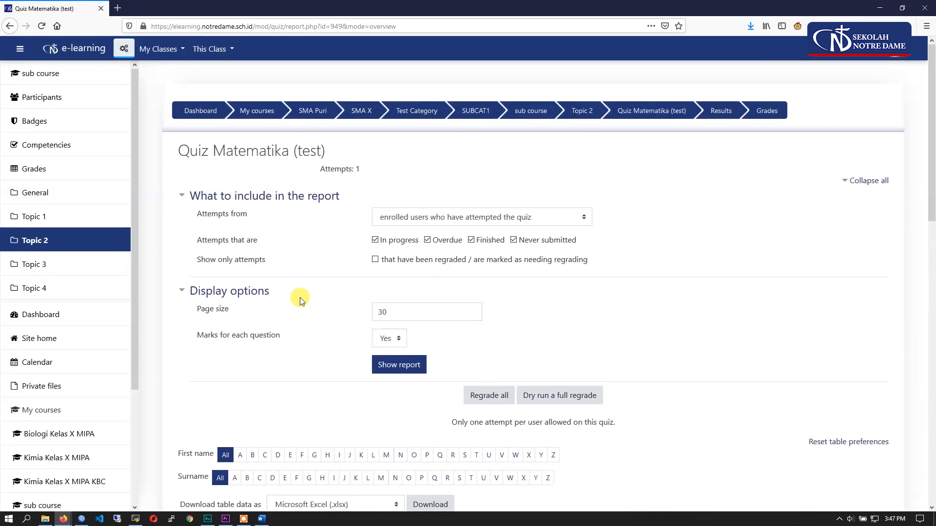